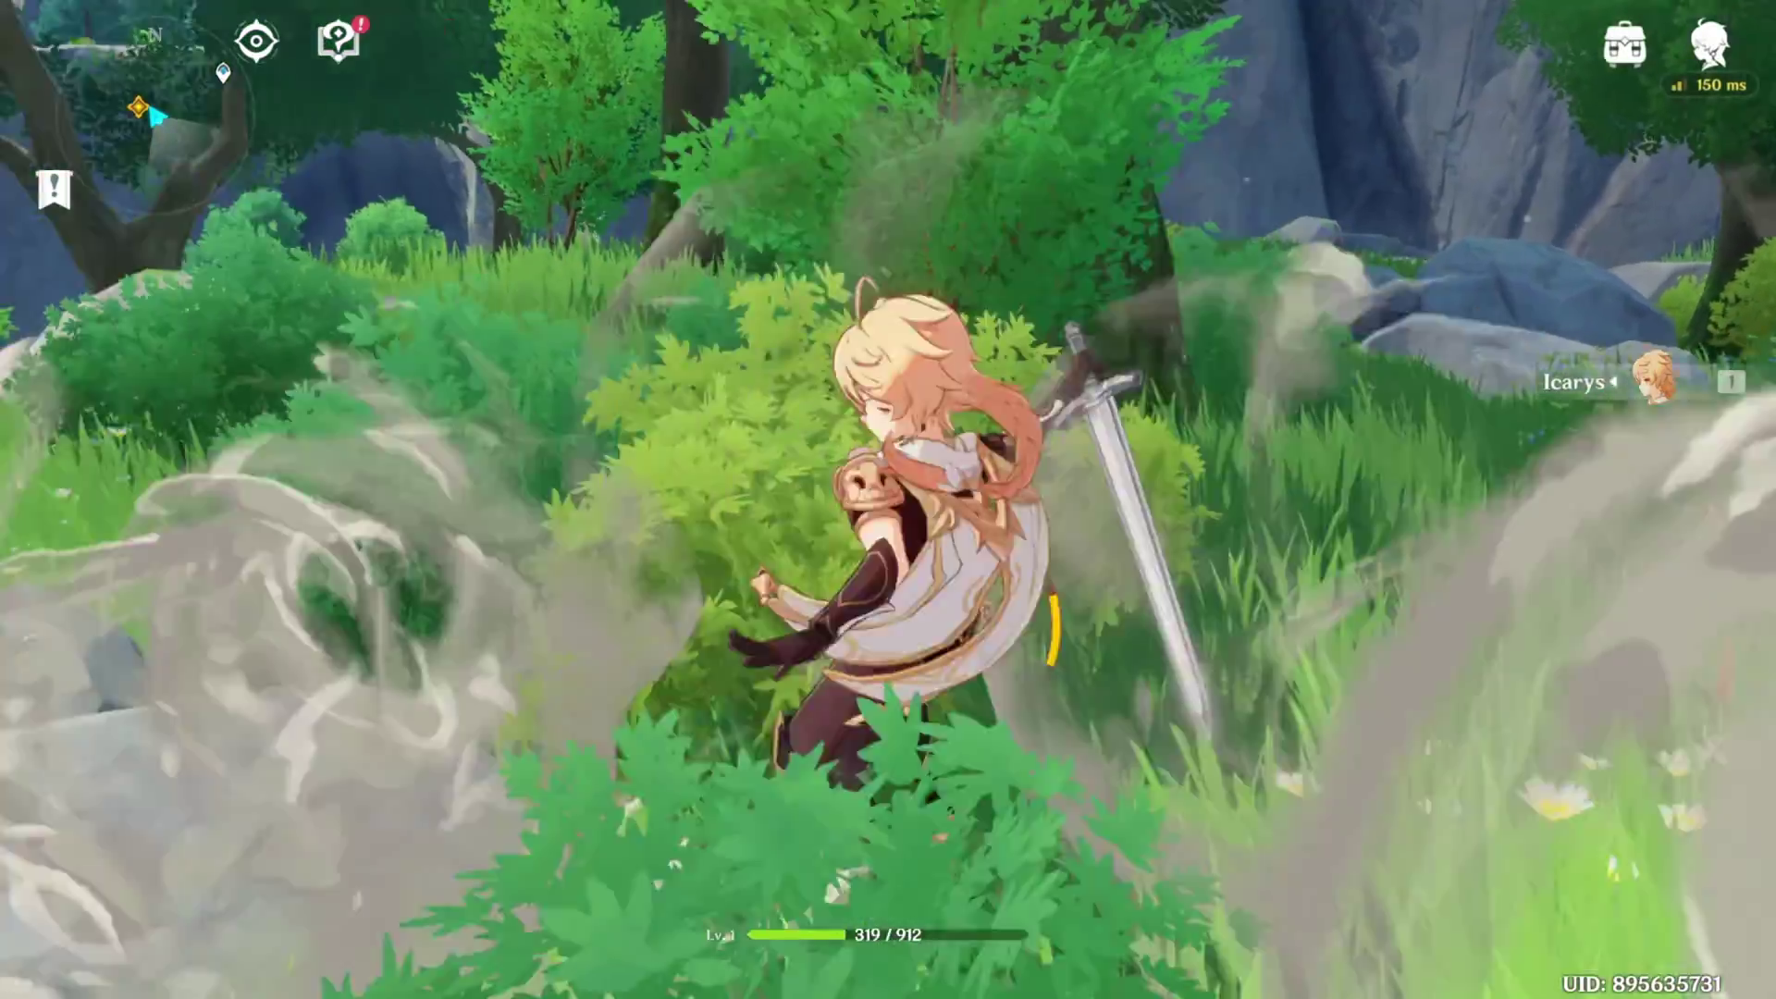
Run the character into the grassy meadow while landing two sword attacks
key("w")
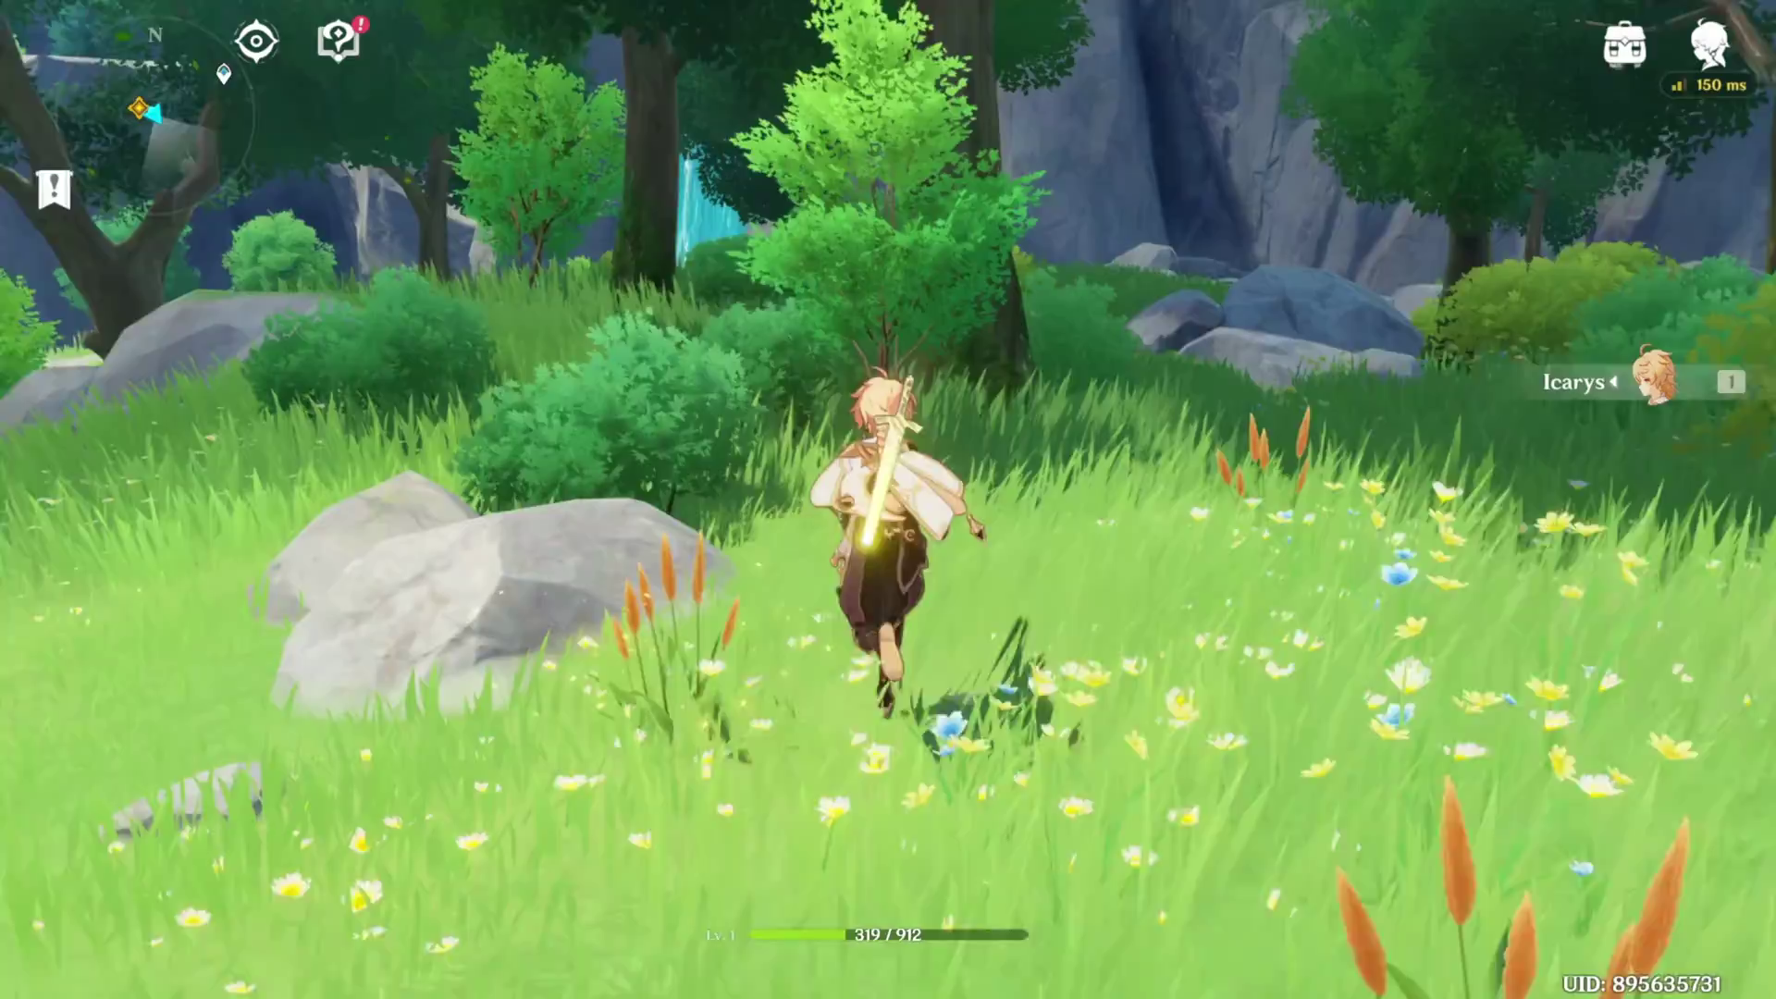
left_click(888, 499)
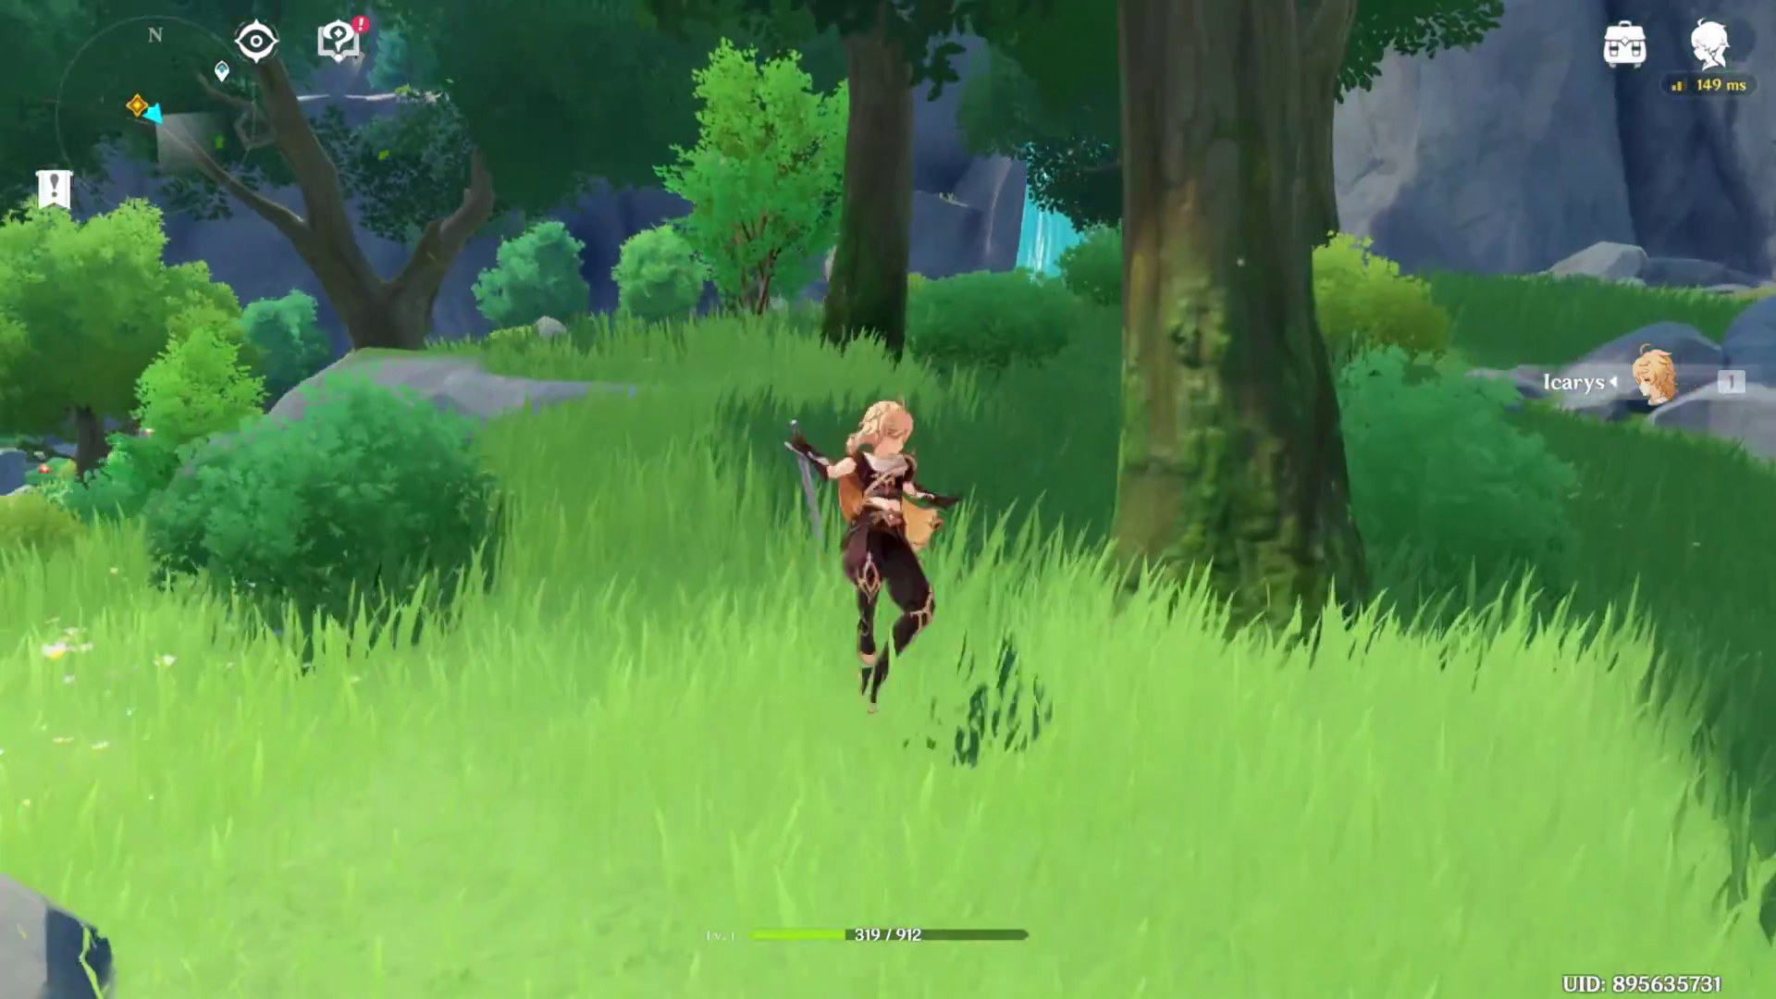
left_click(888, 499)
Keep the character running through the bushes and grass into the rocky clearing
key("w")
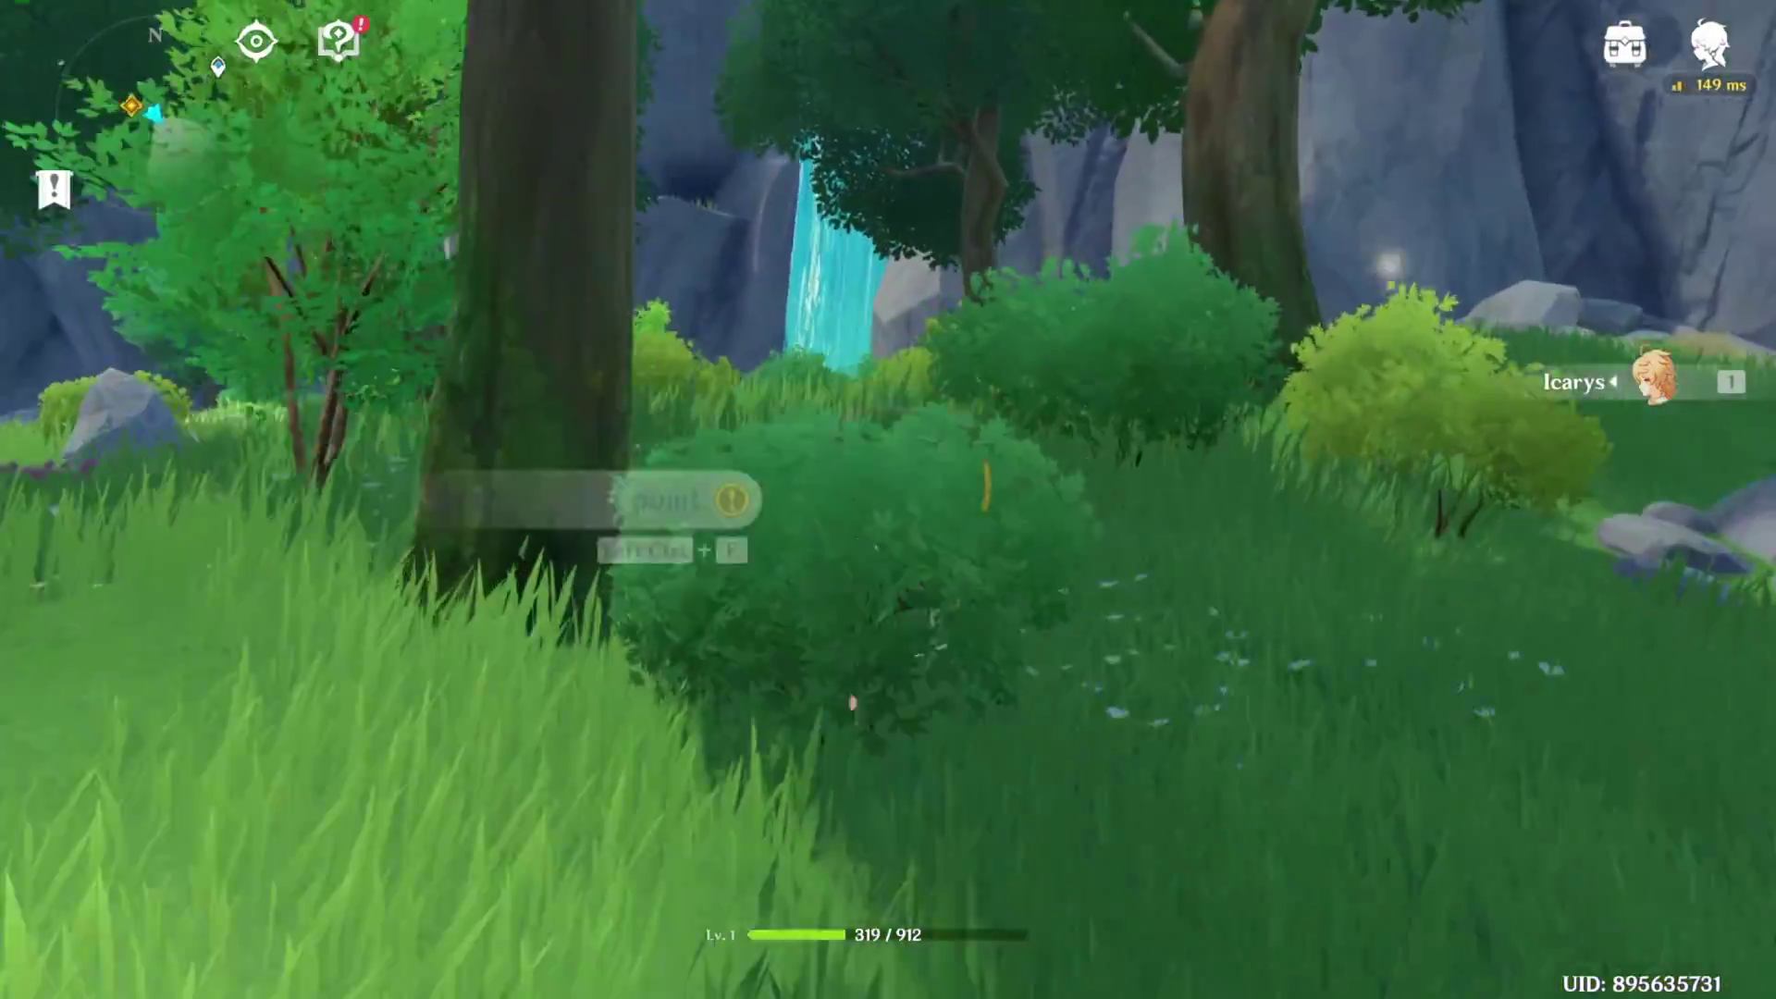
key("w")
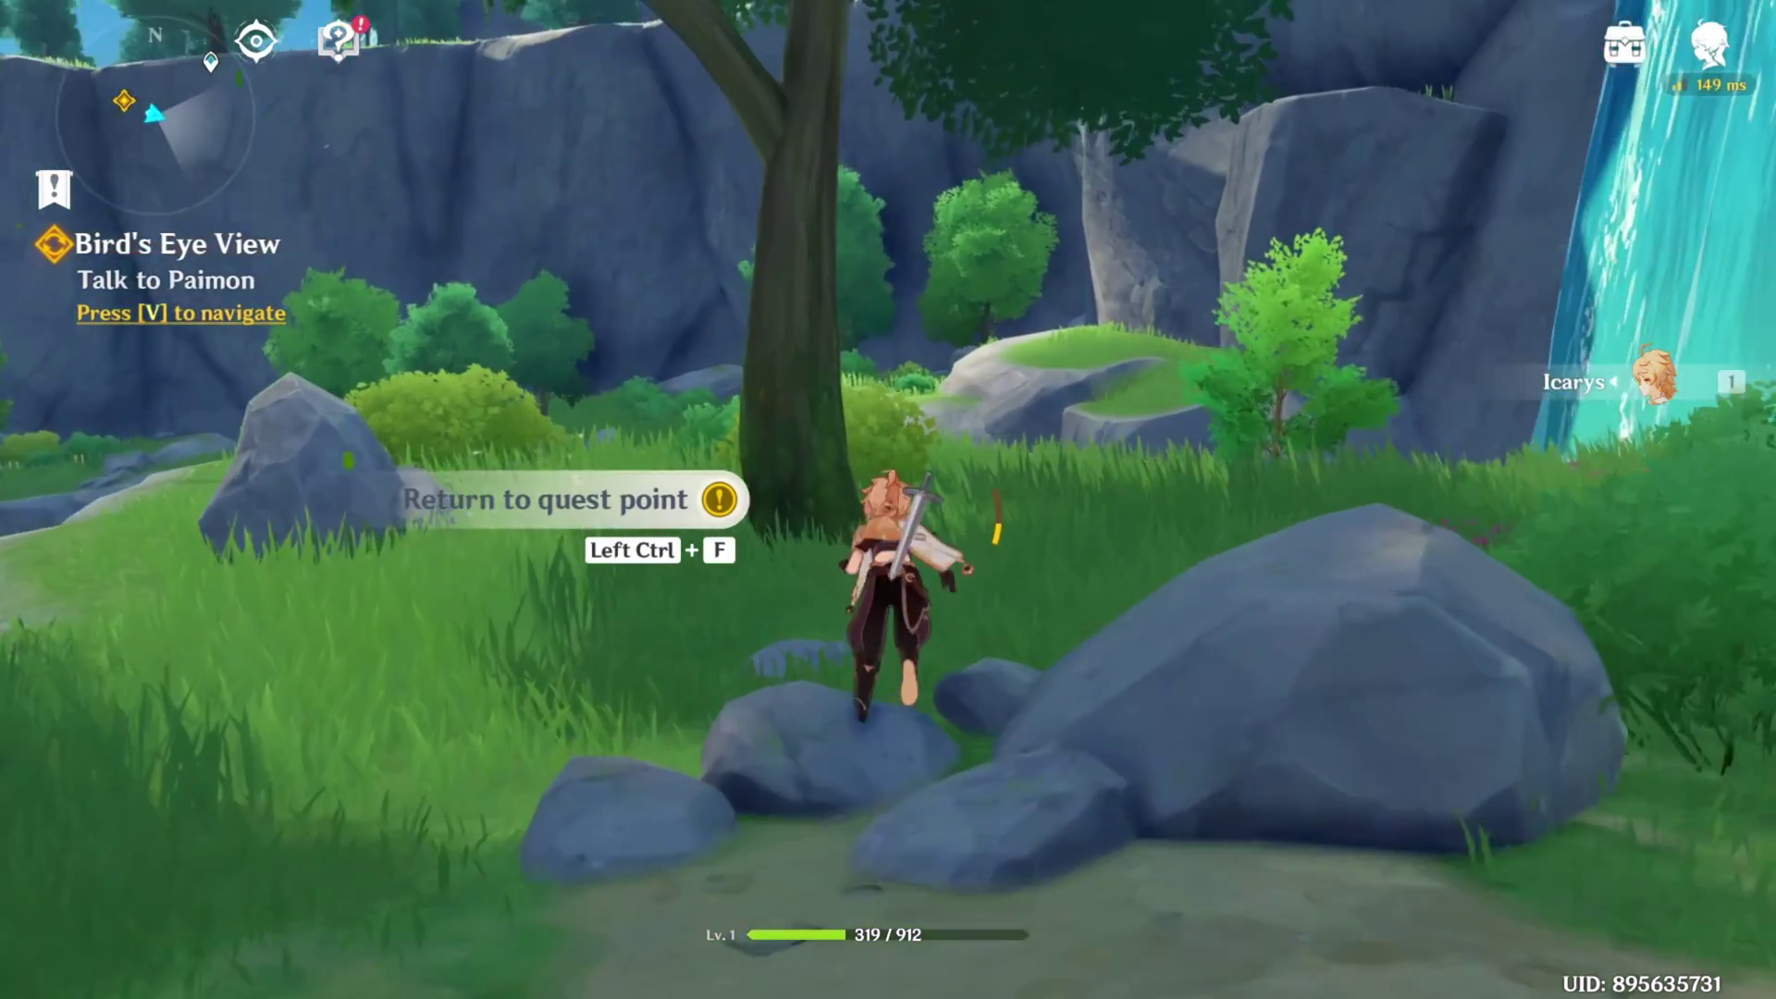
key("w")
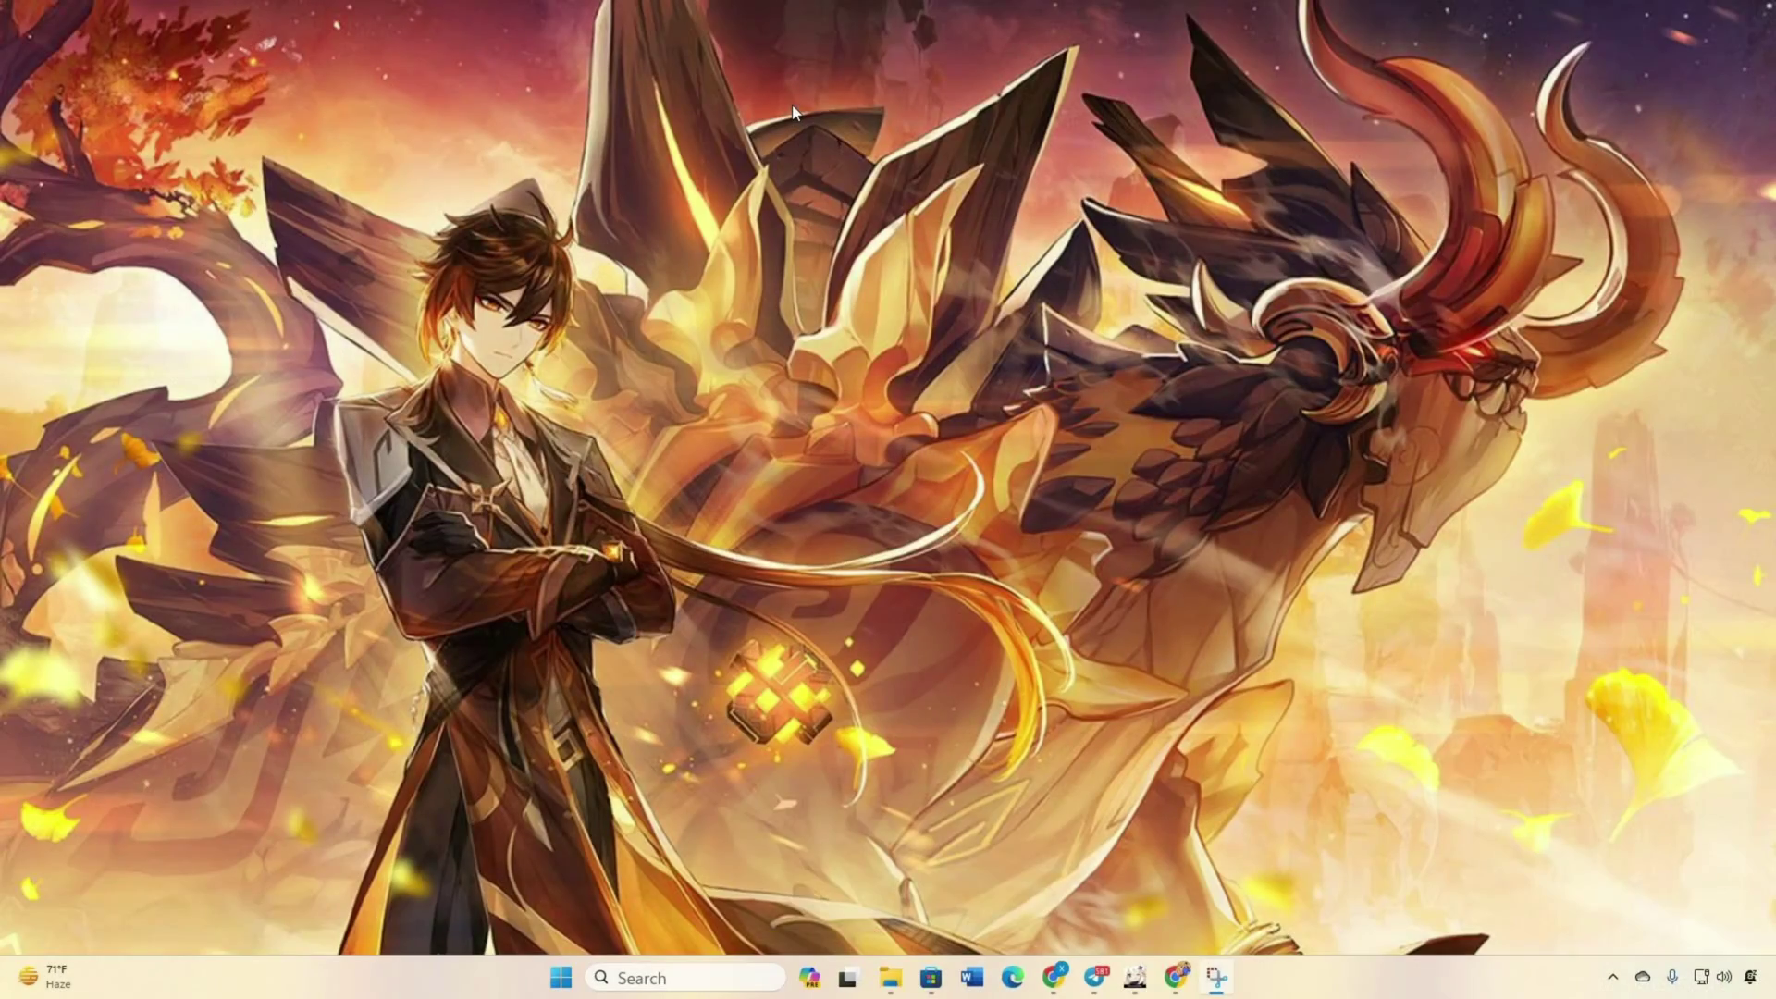
Search for cmd and launch Command Prompt as administrator
left_click(648, 978)
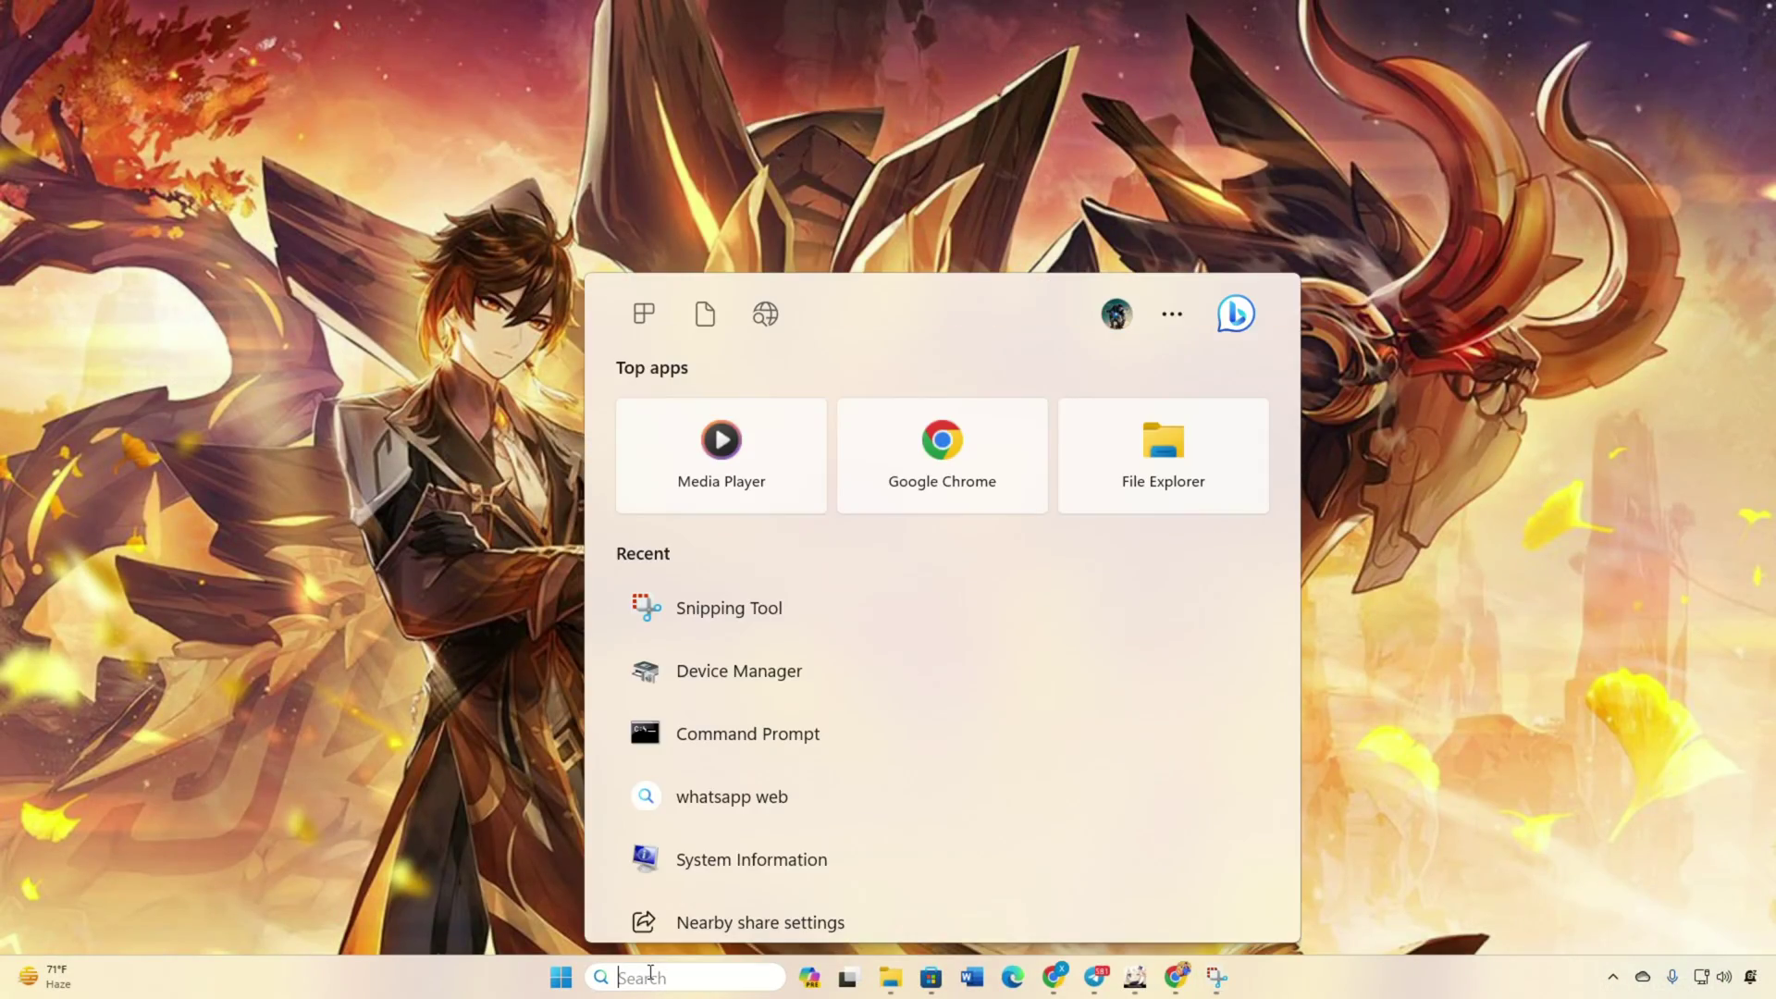
type("cmd")
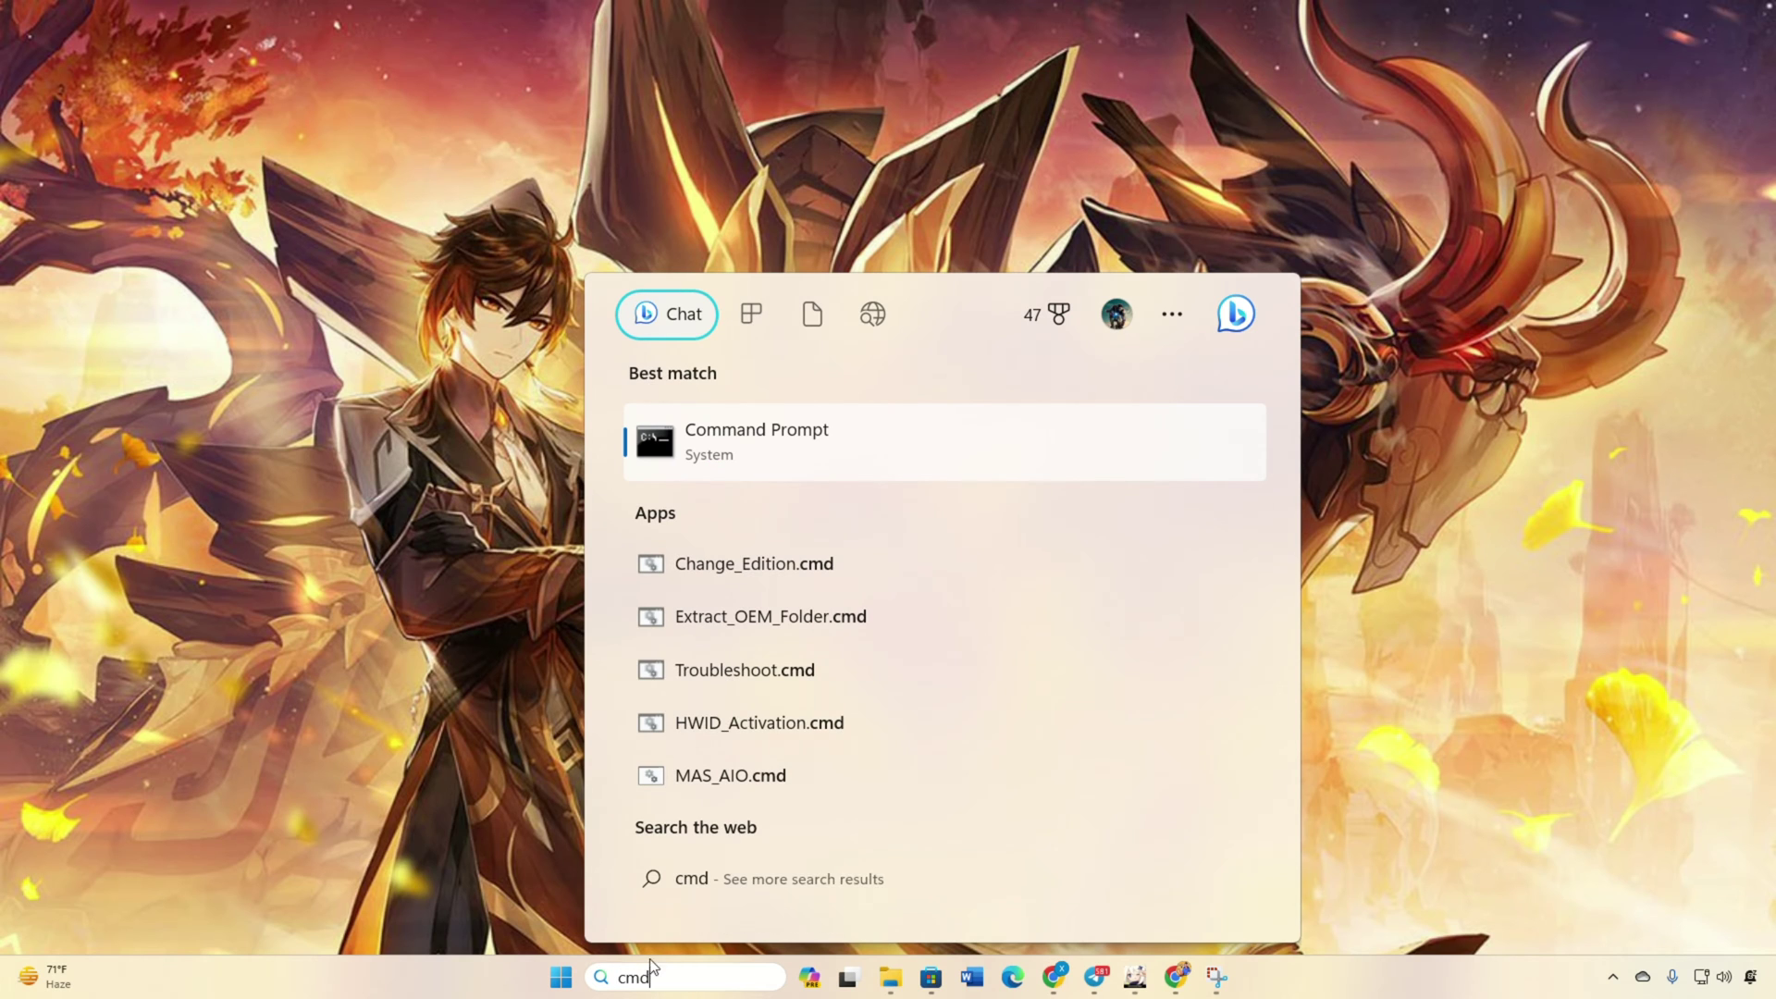
right_click(869, 447)
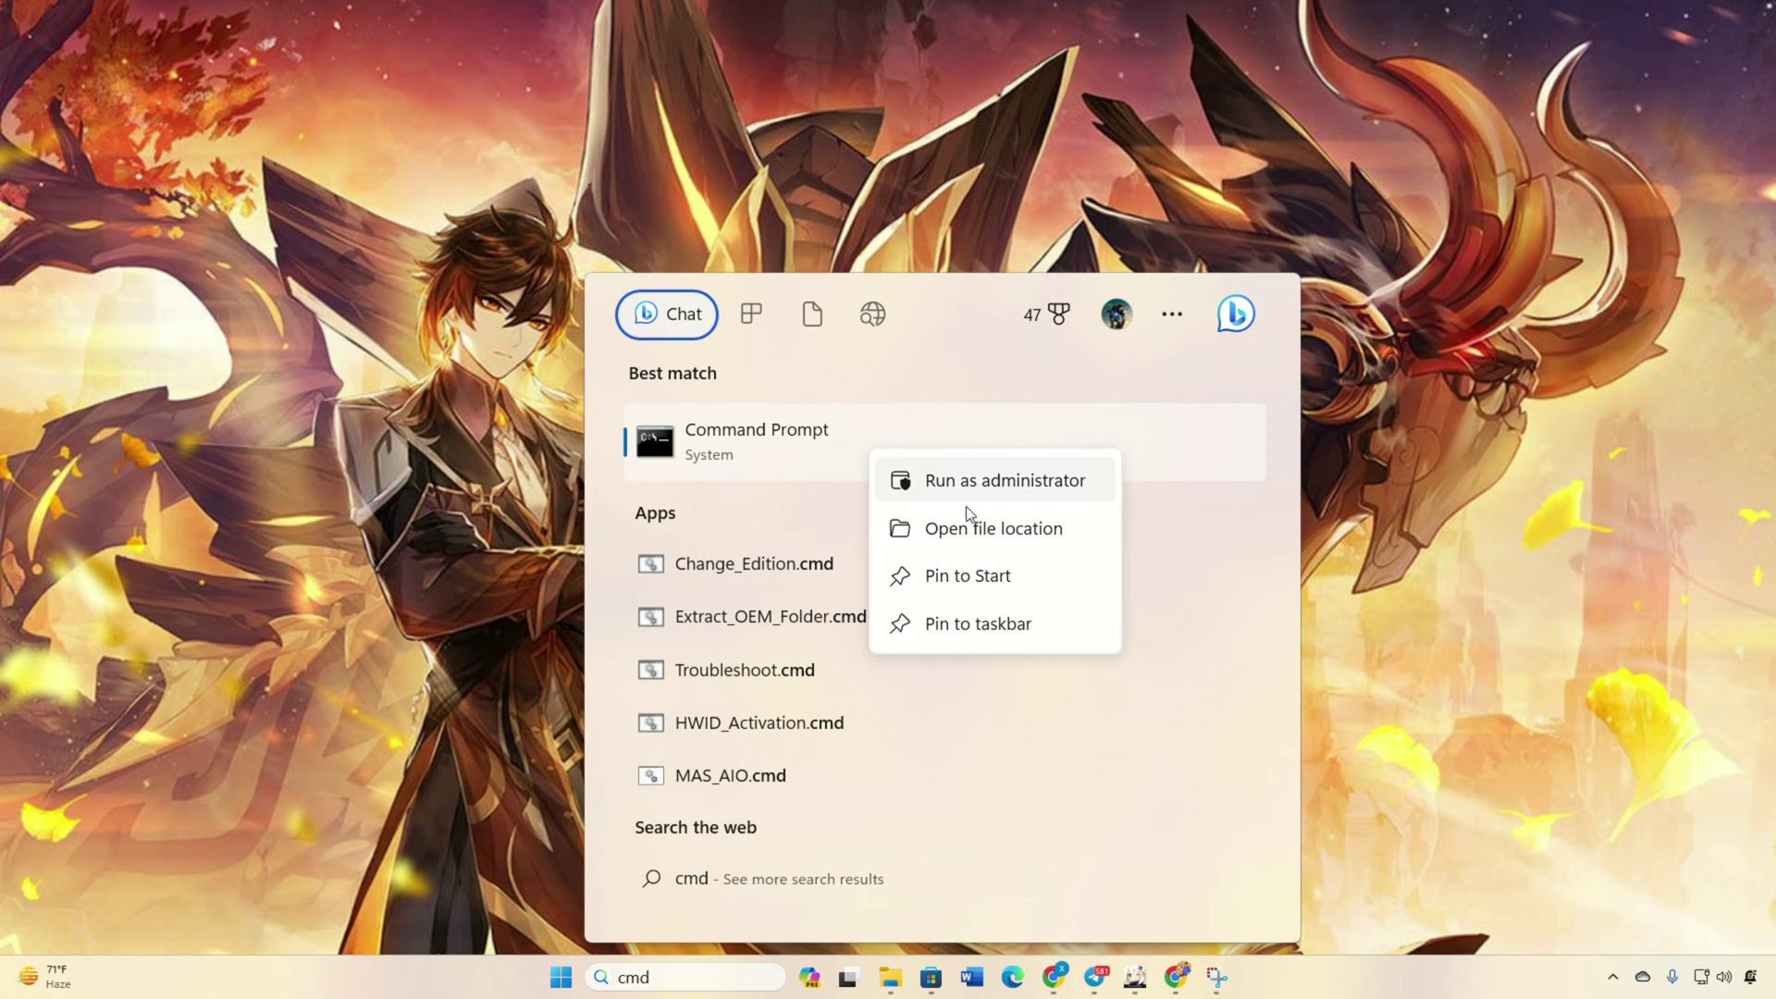
left_click(957, 475)
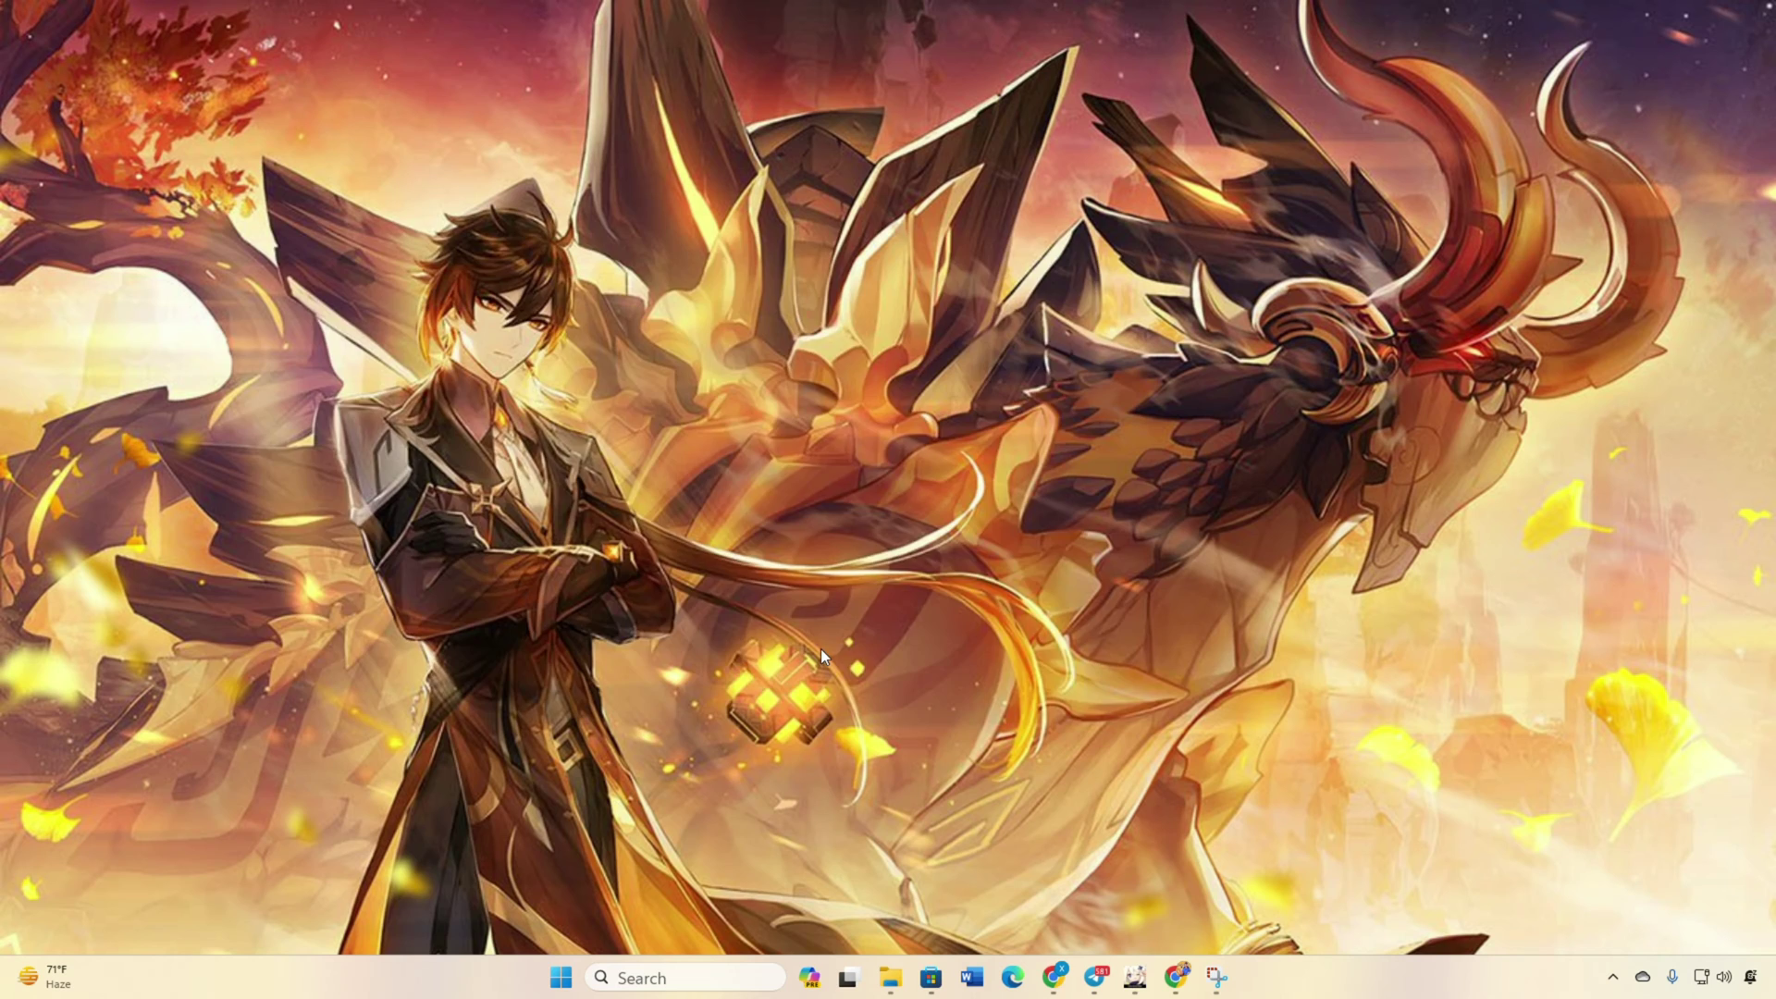
Reset the Winsock catalog with netsh winsock reset and flush the DNS cache
type("netsh winsock reset")
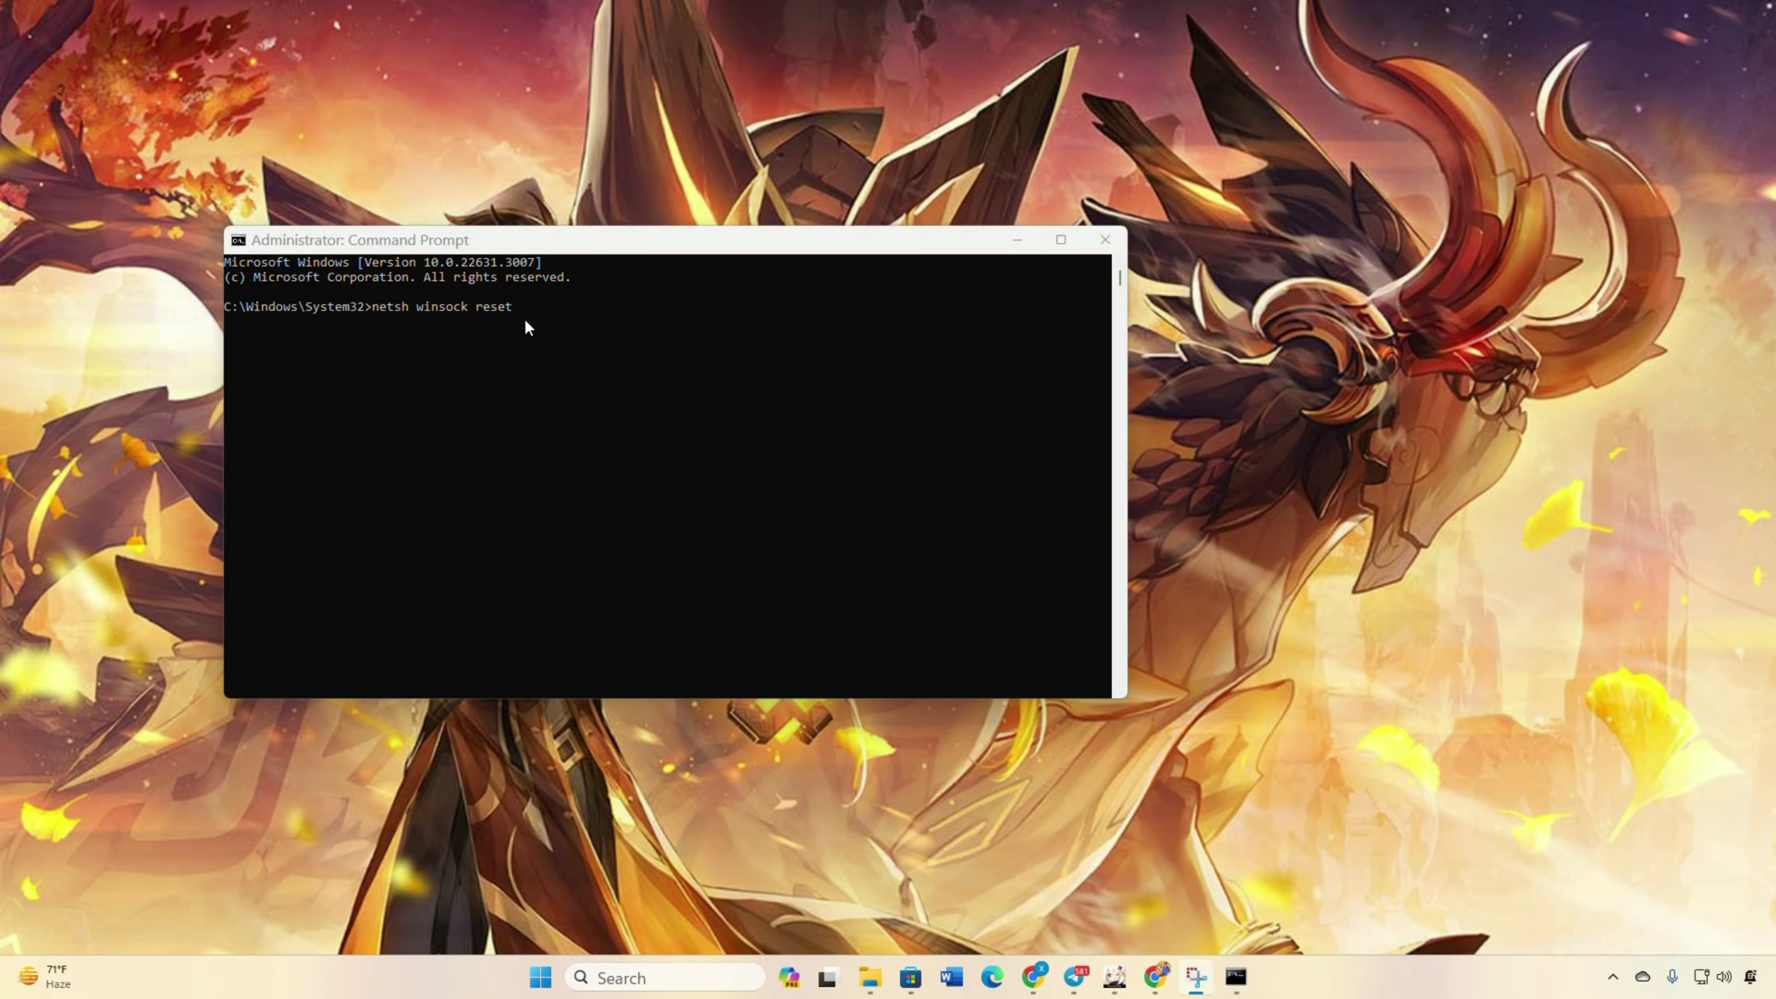
key("Return")
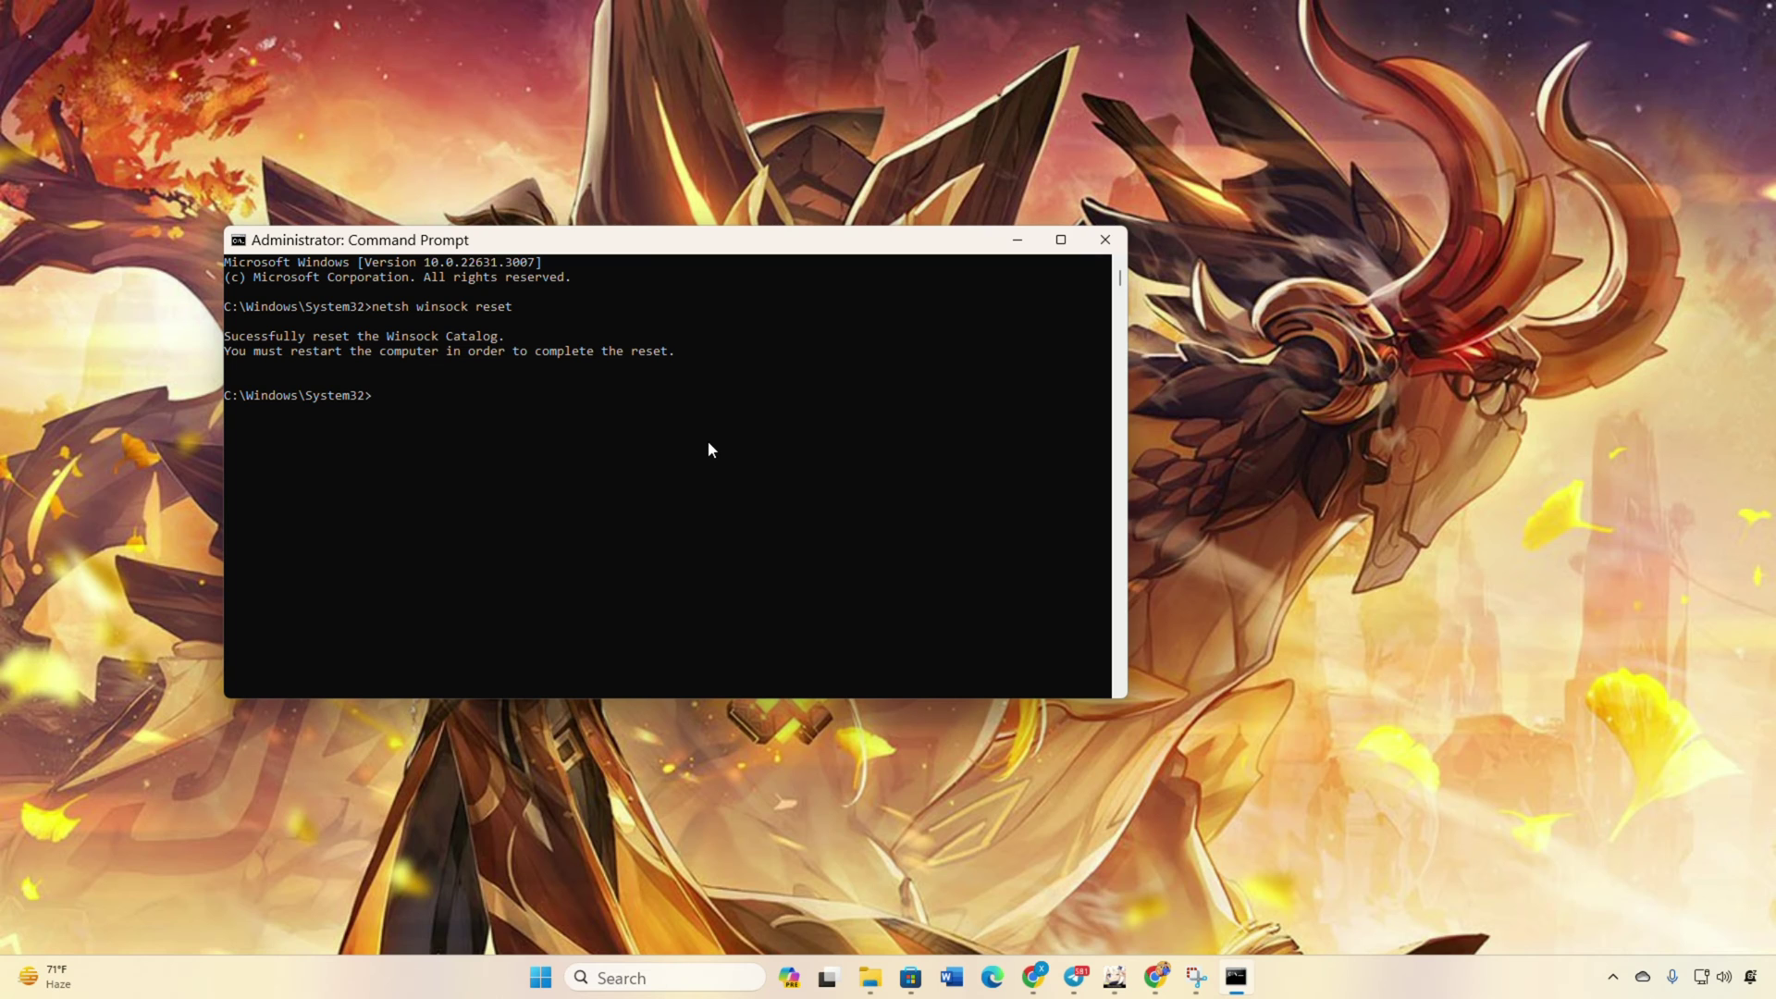
right_click(518, 397)
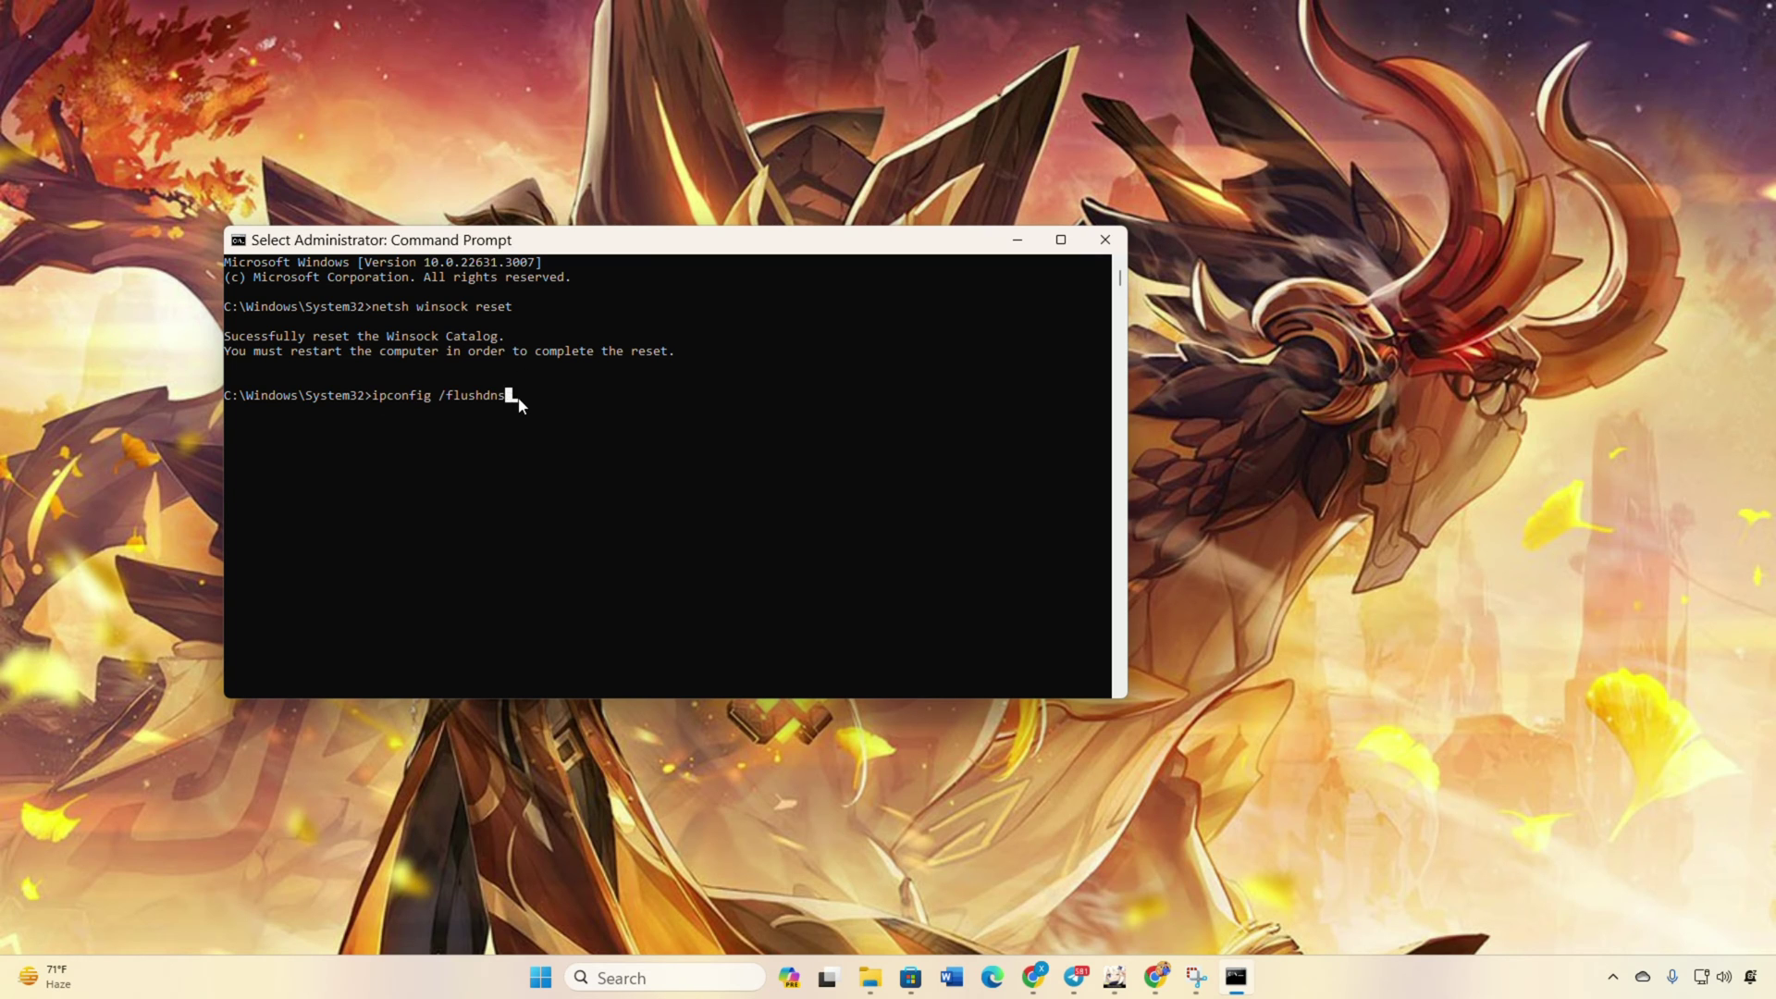
key("Return")
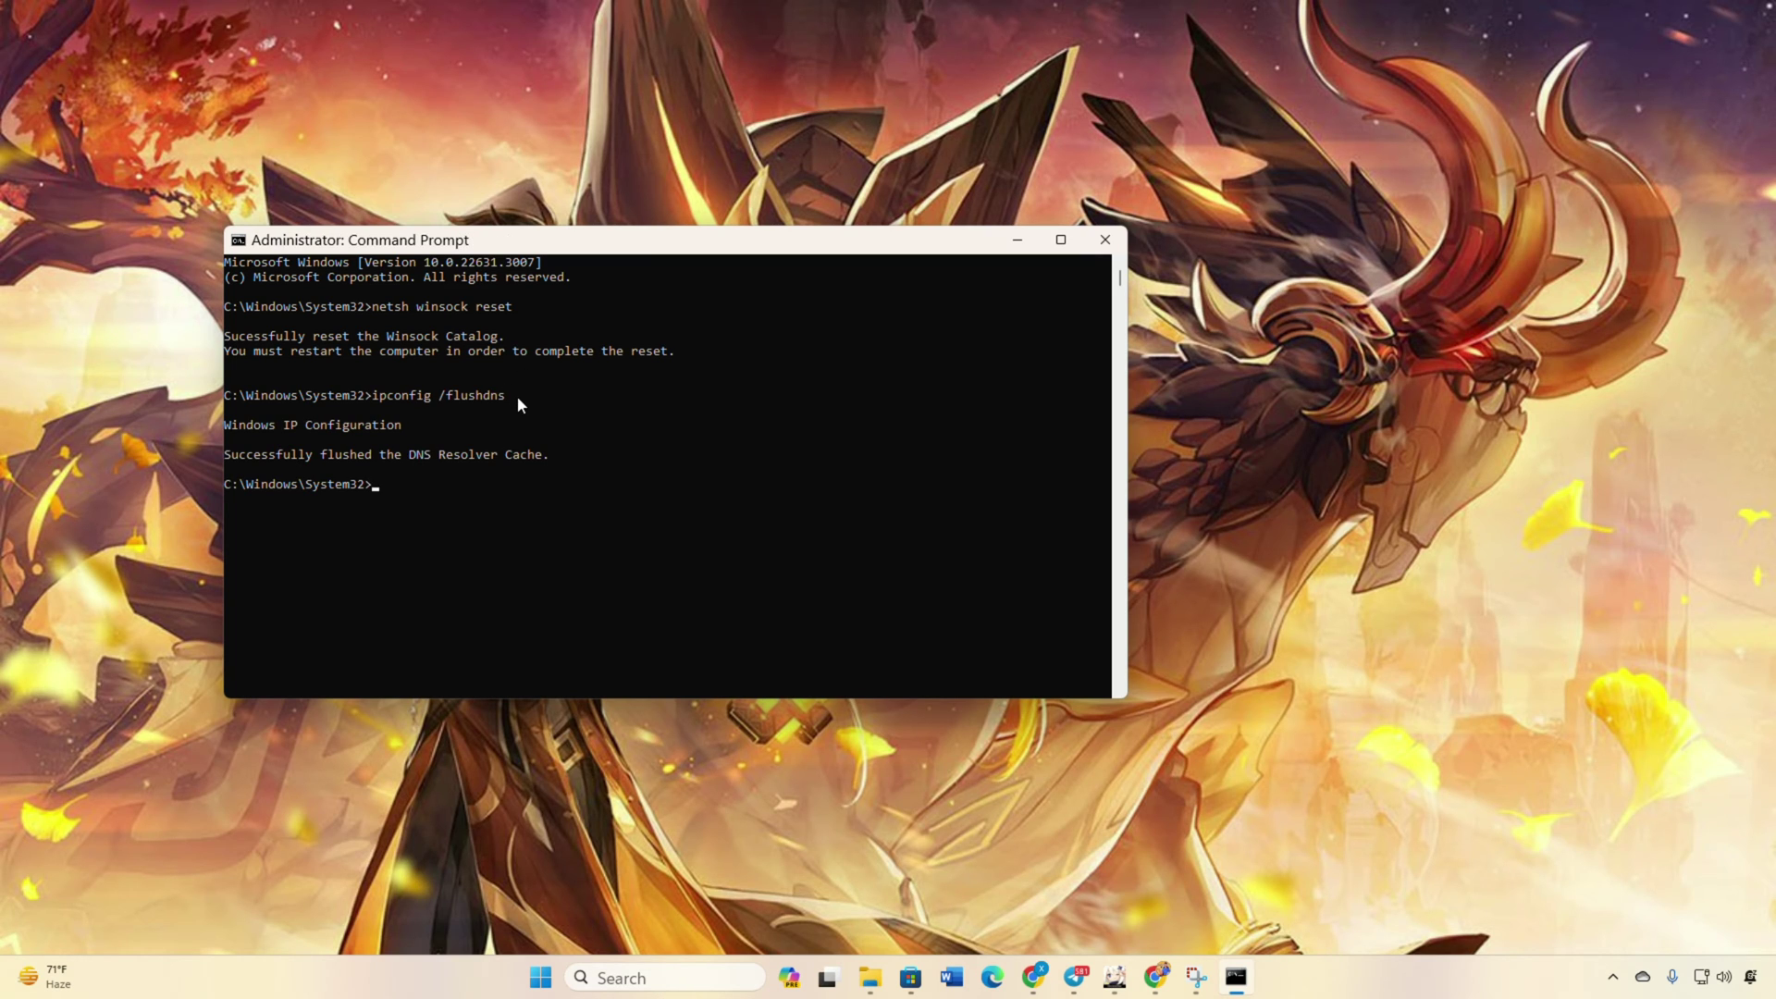
Release and renew the IP address with ipconfig /release and ipconfig /renew
right_click(574, 446)
left_click_drag(371, 483, 530, 513)
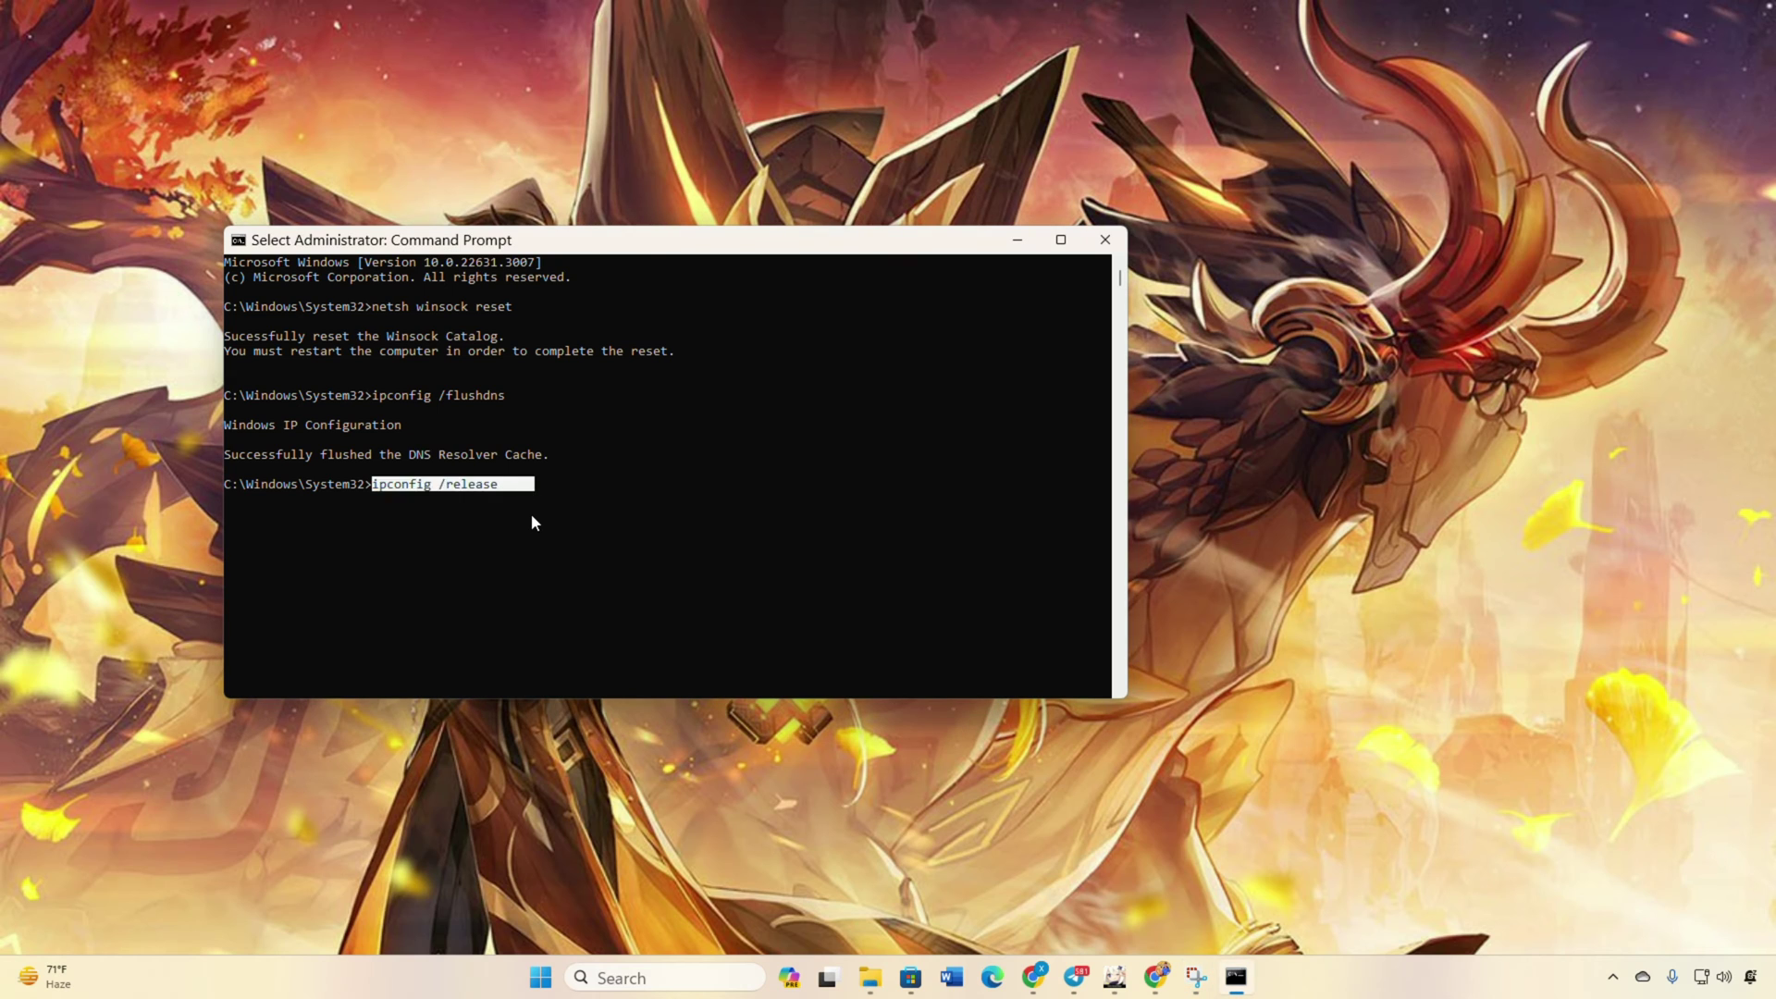
left_click(531, 513)
key("Escape")
key("Return")
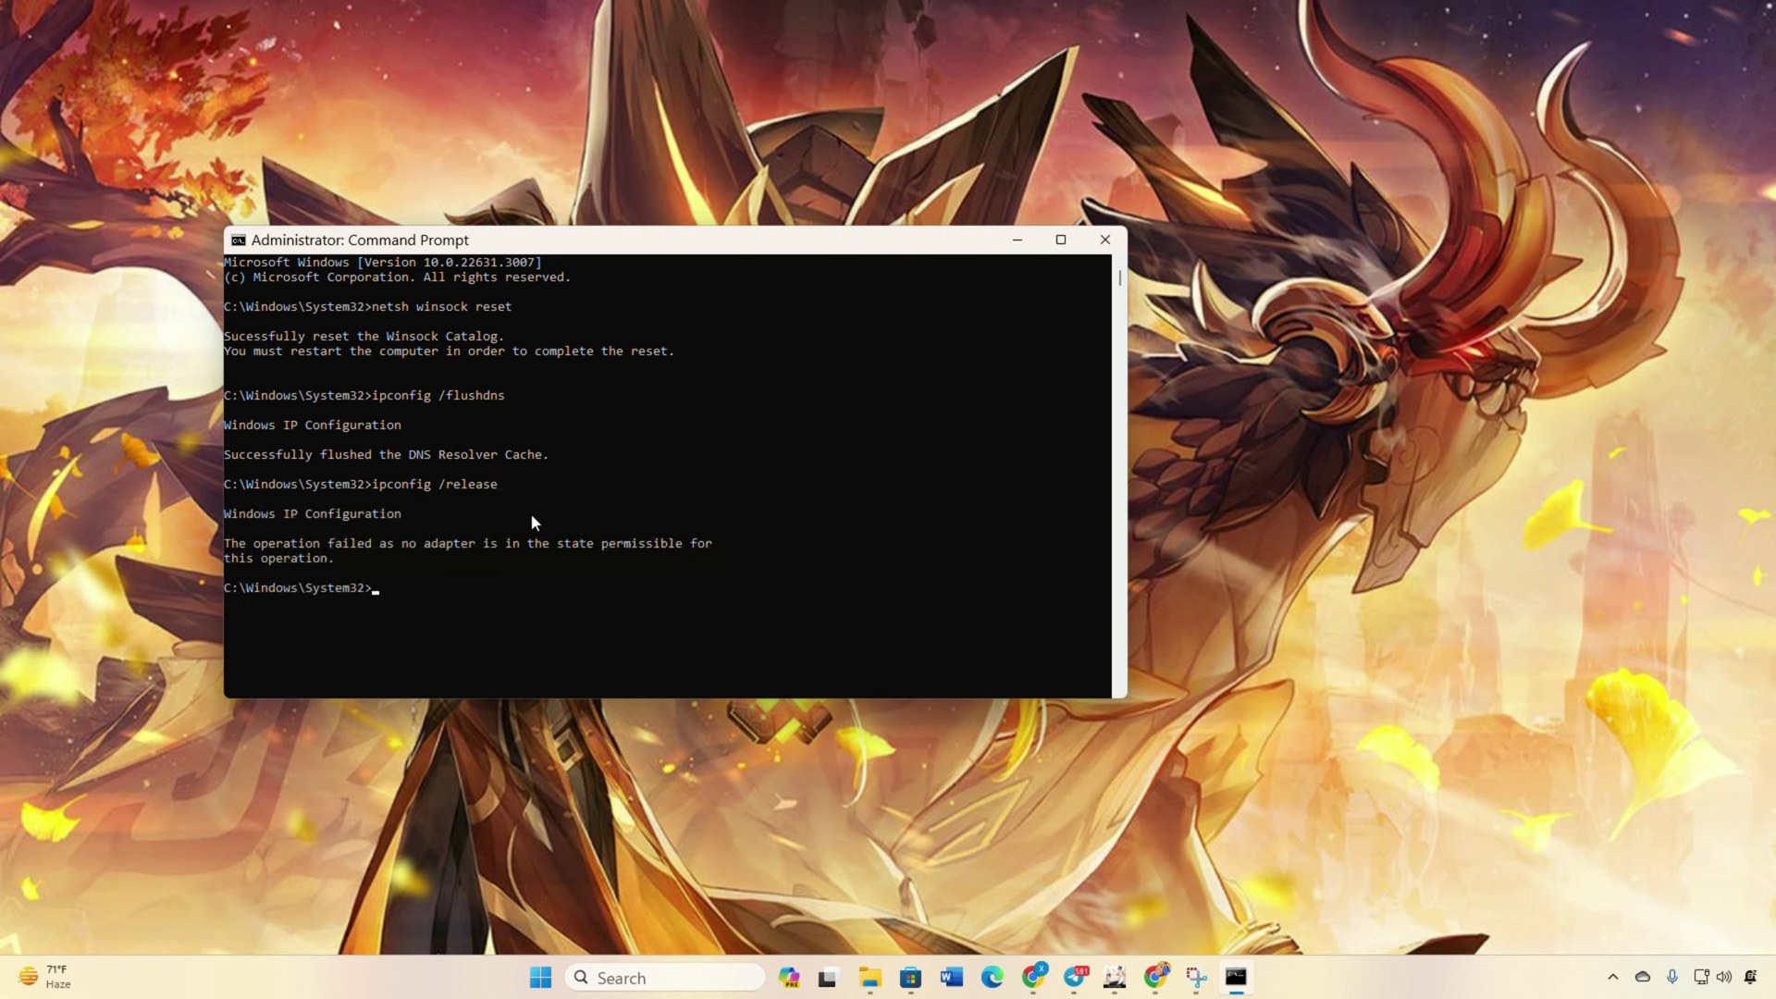
right_click(537, 653)
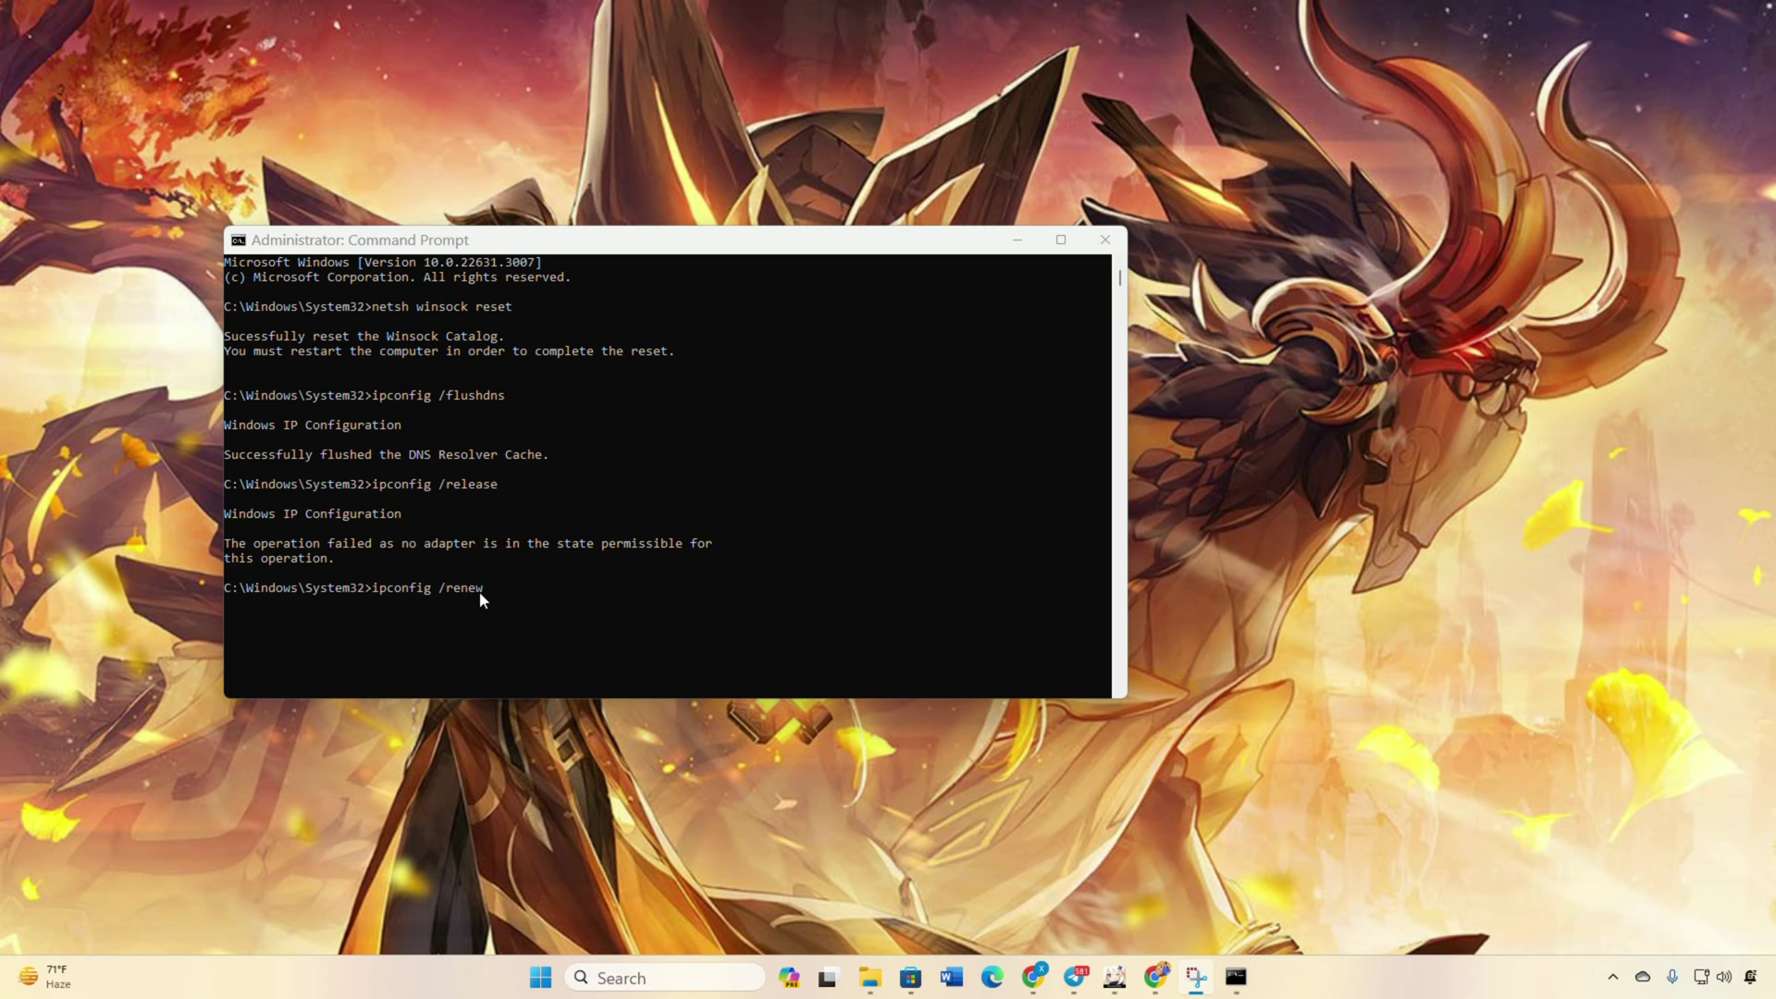
key("Return")
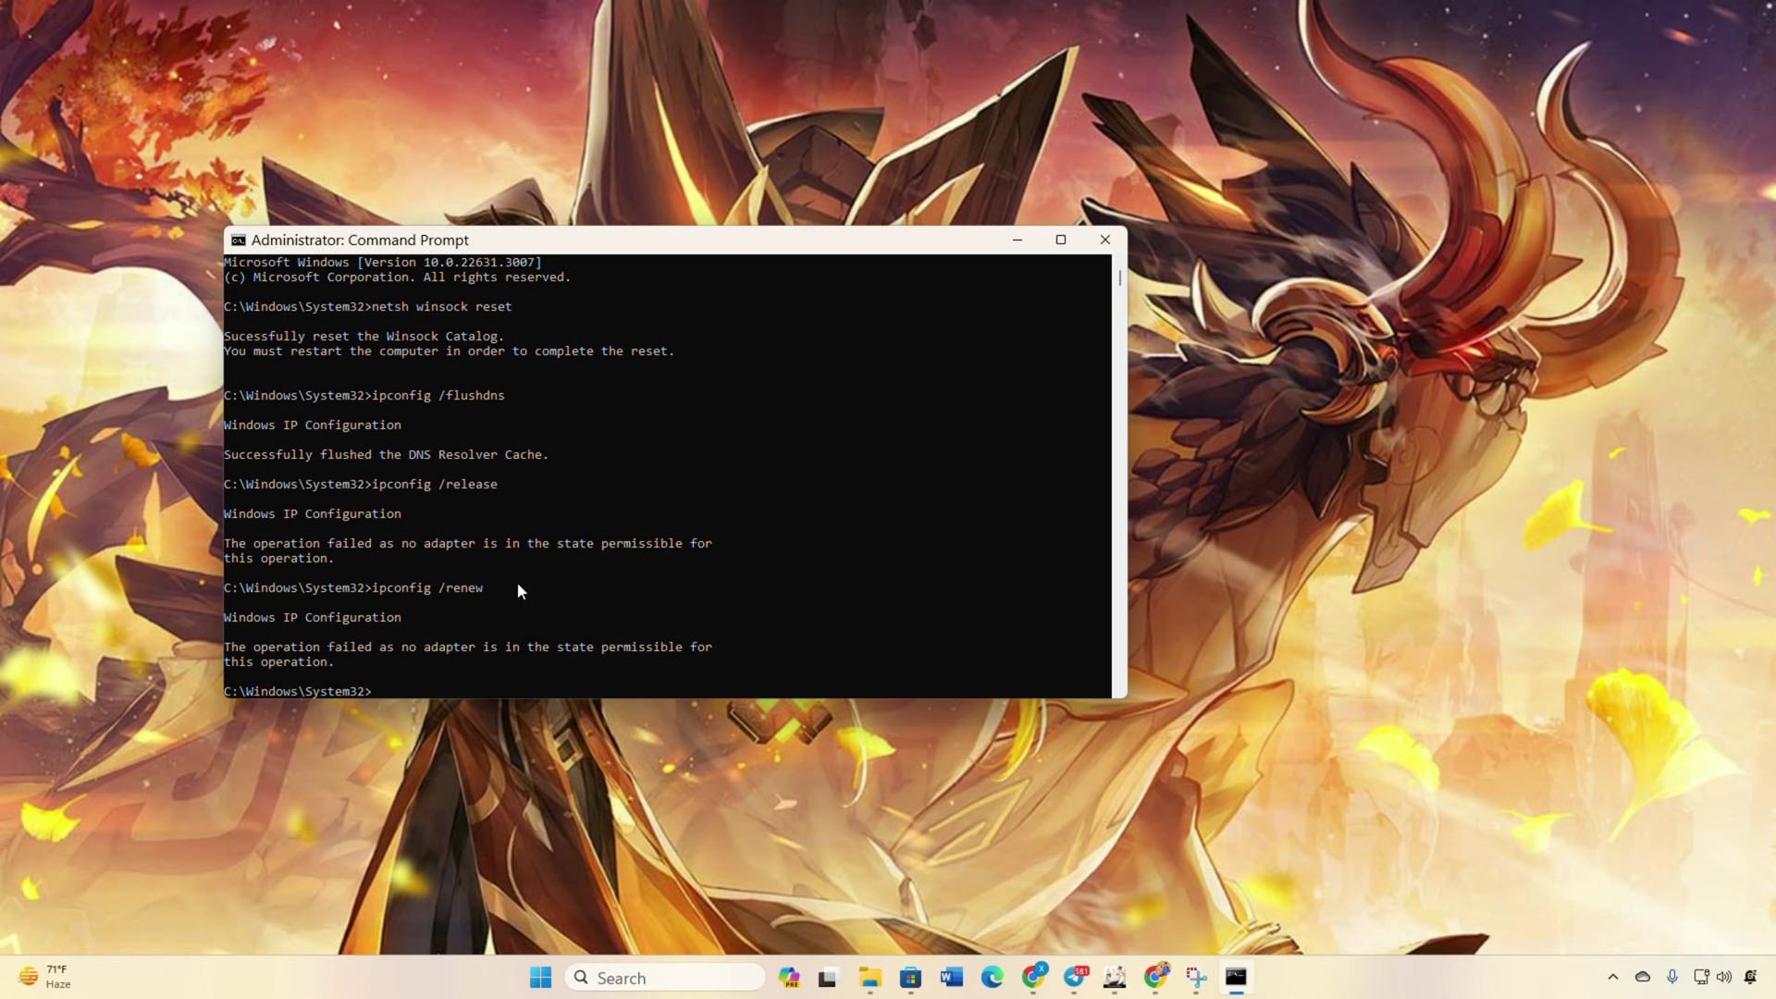
scroll(527, 587, "down", 5)
Run netsh int ip and scroll through the commands it lists
right_click(383, 490)
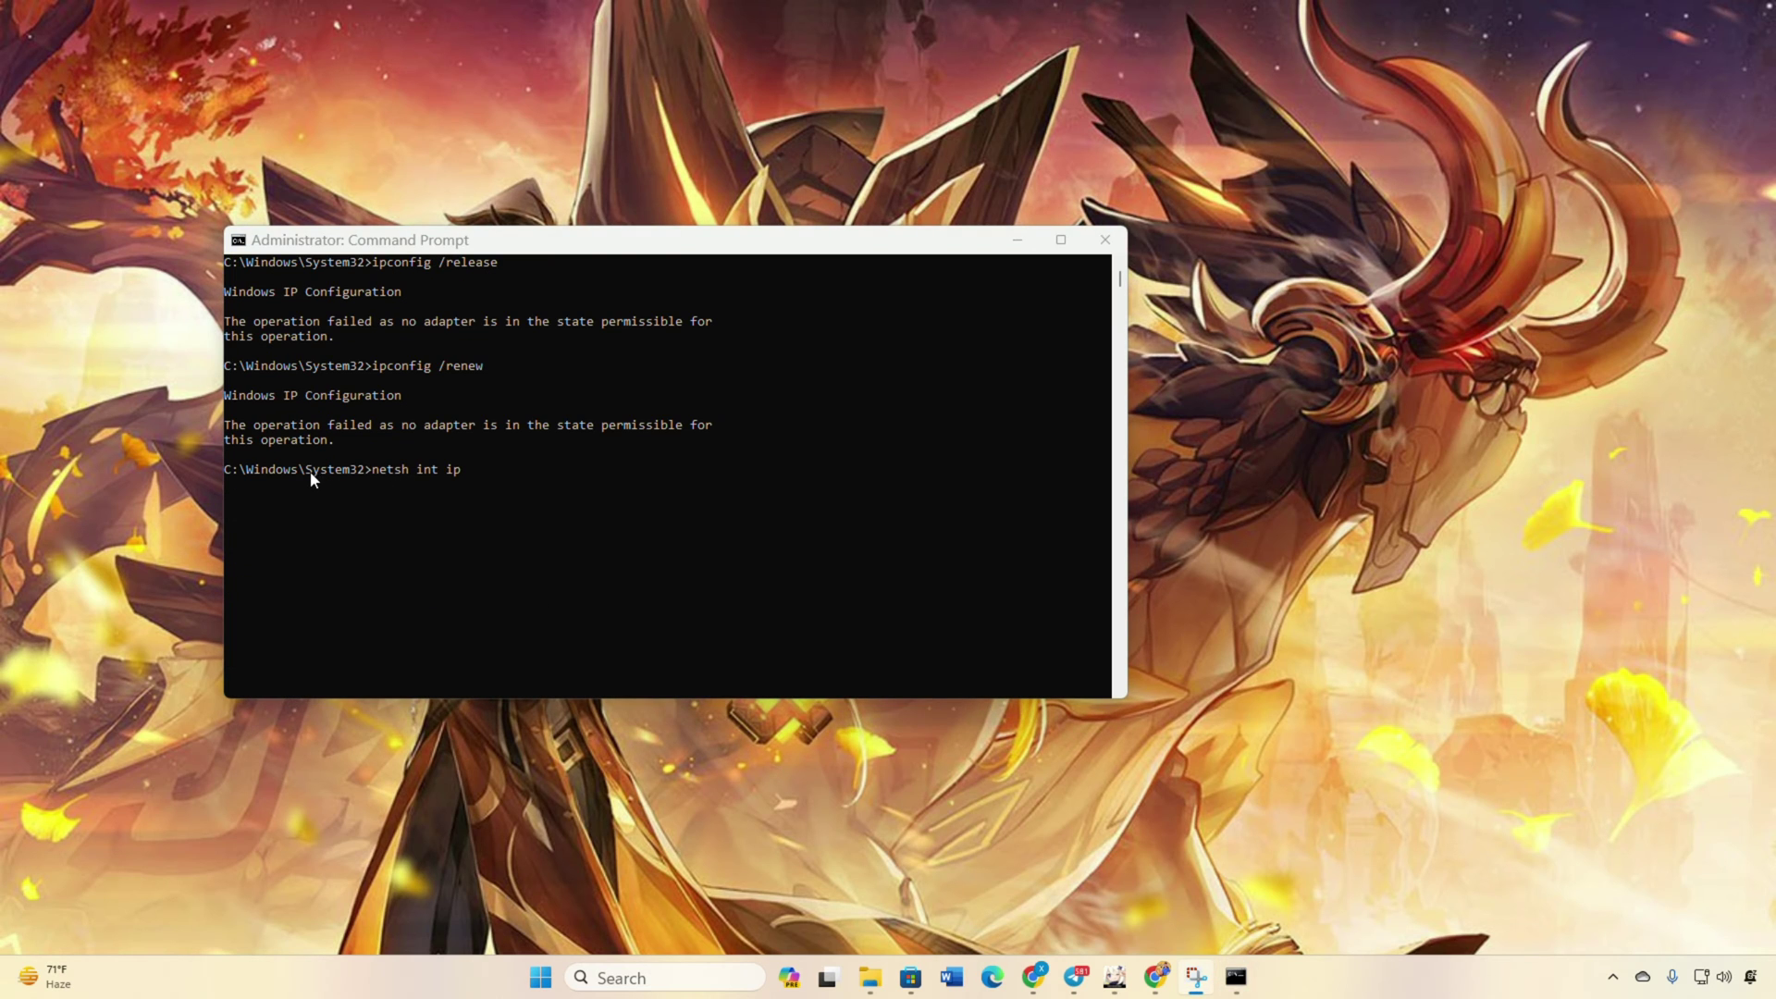
left_click(390, 475)
left_click_drag(468, 471, 378, 476)
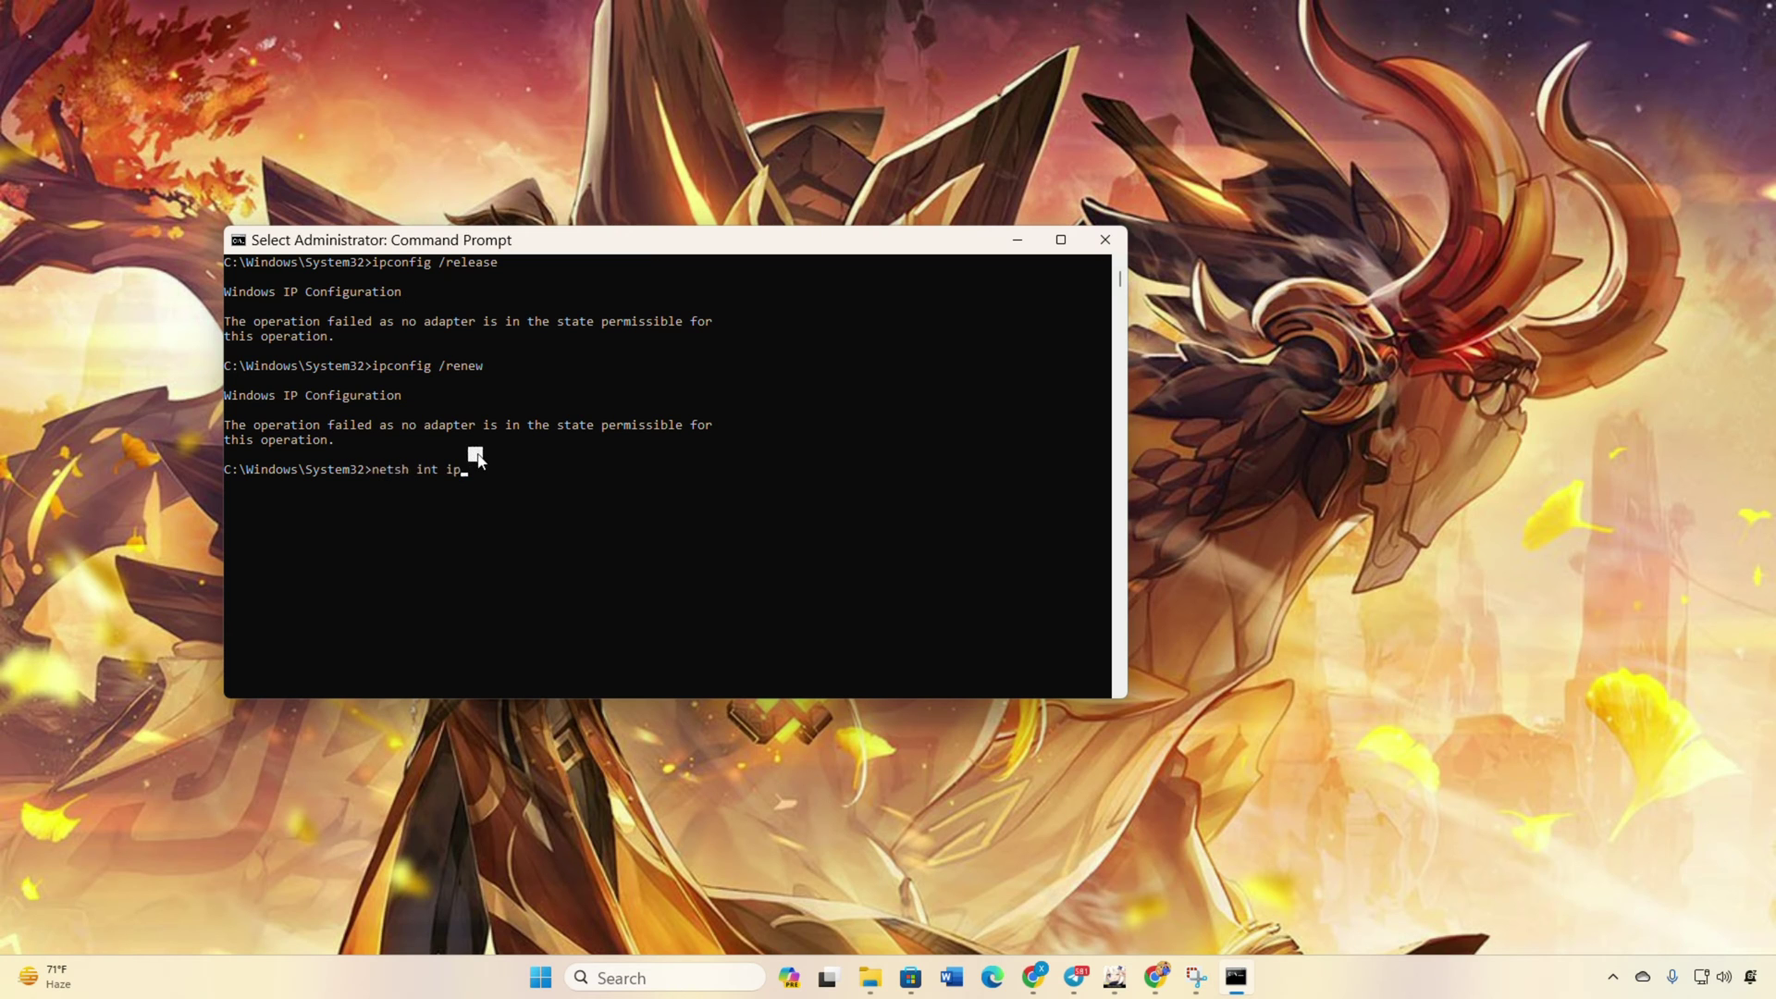
key("Return")
key("Return")
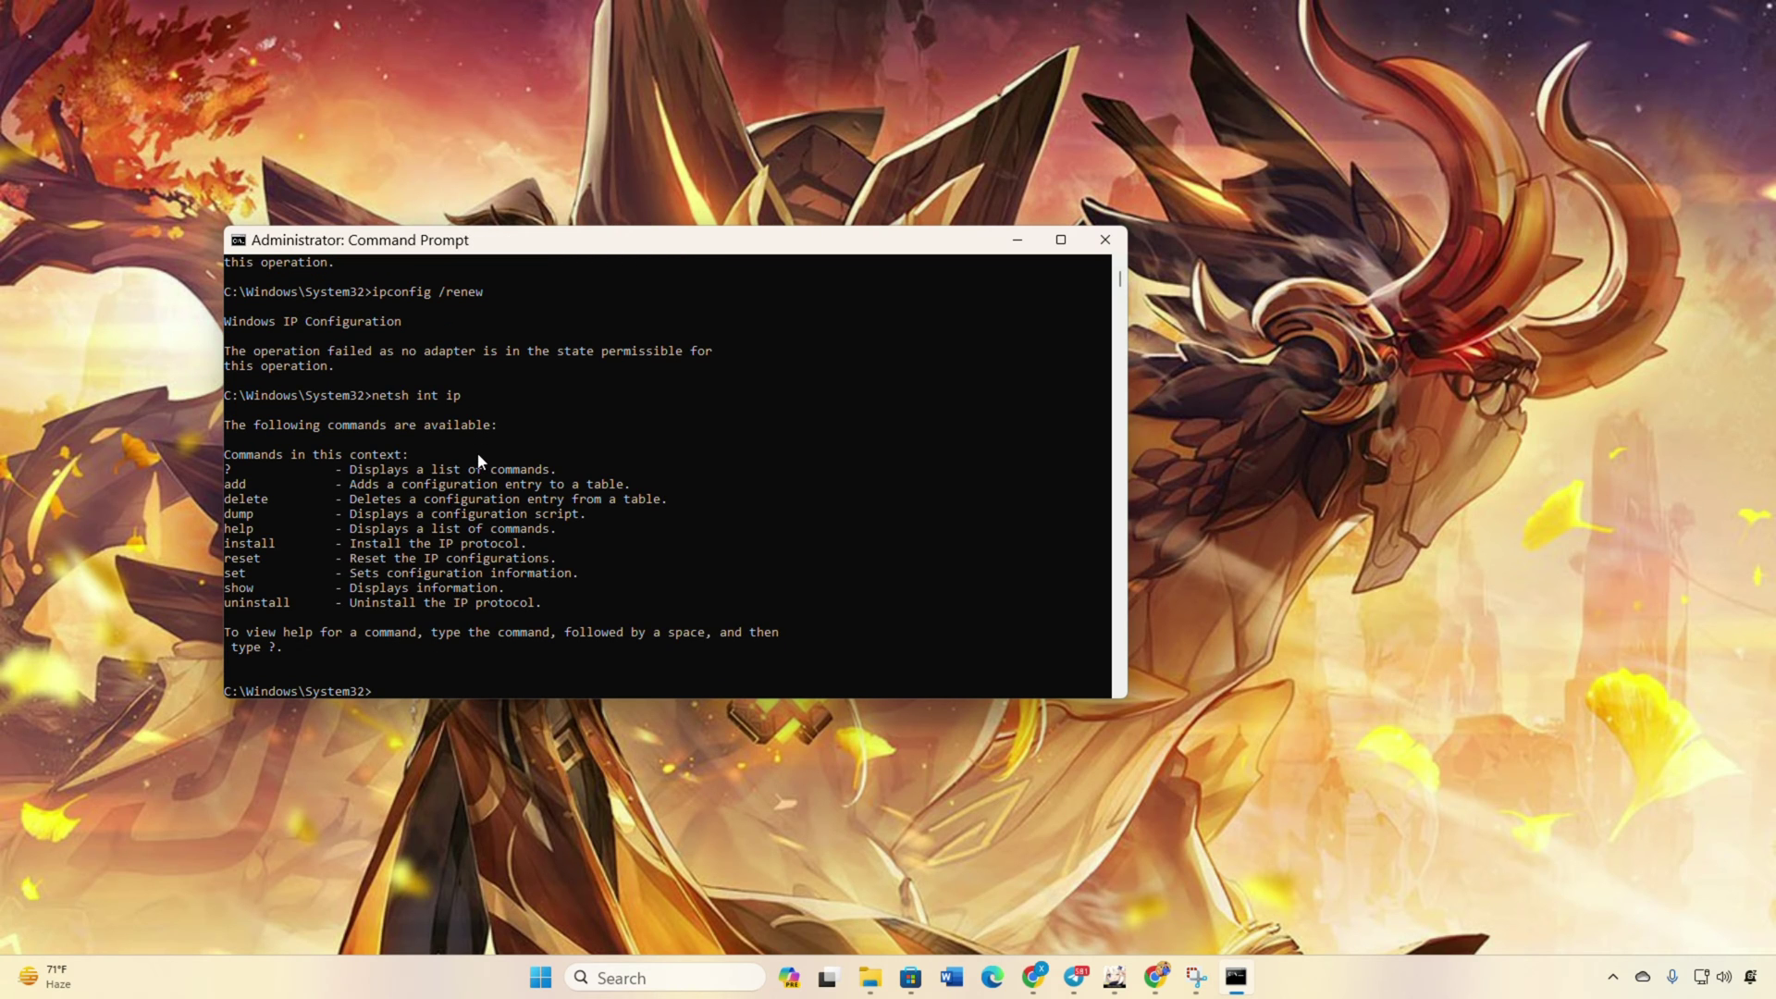
scroll(477, 455, "down", 8)
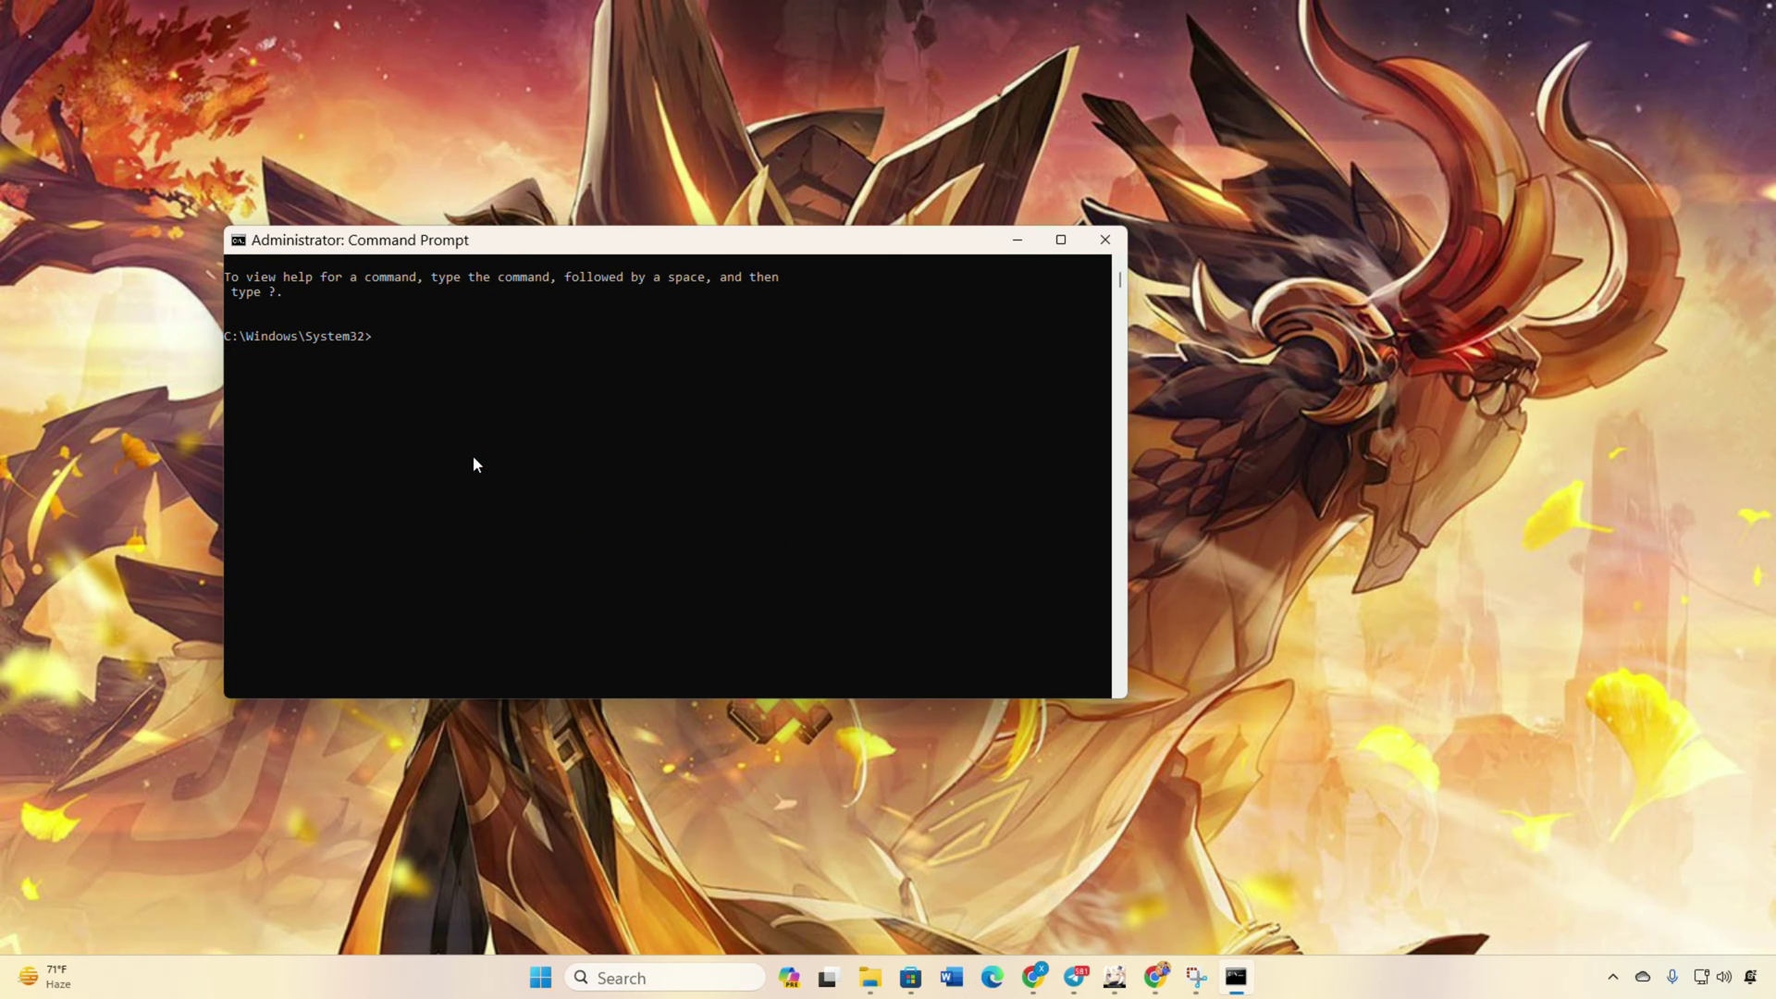
scroll(473, 457, "up", 2)
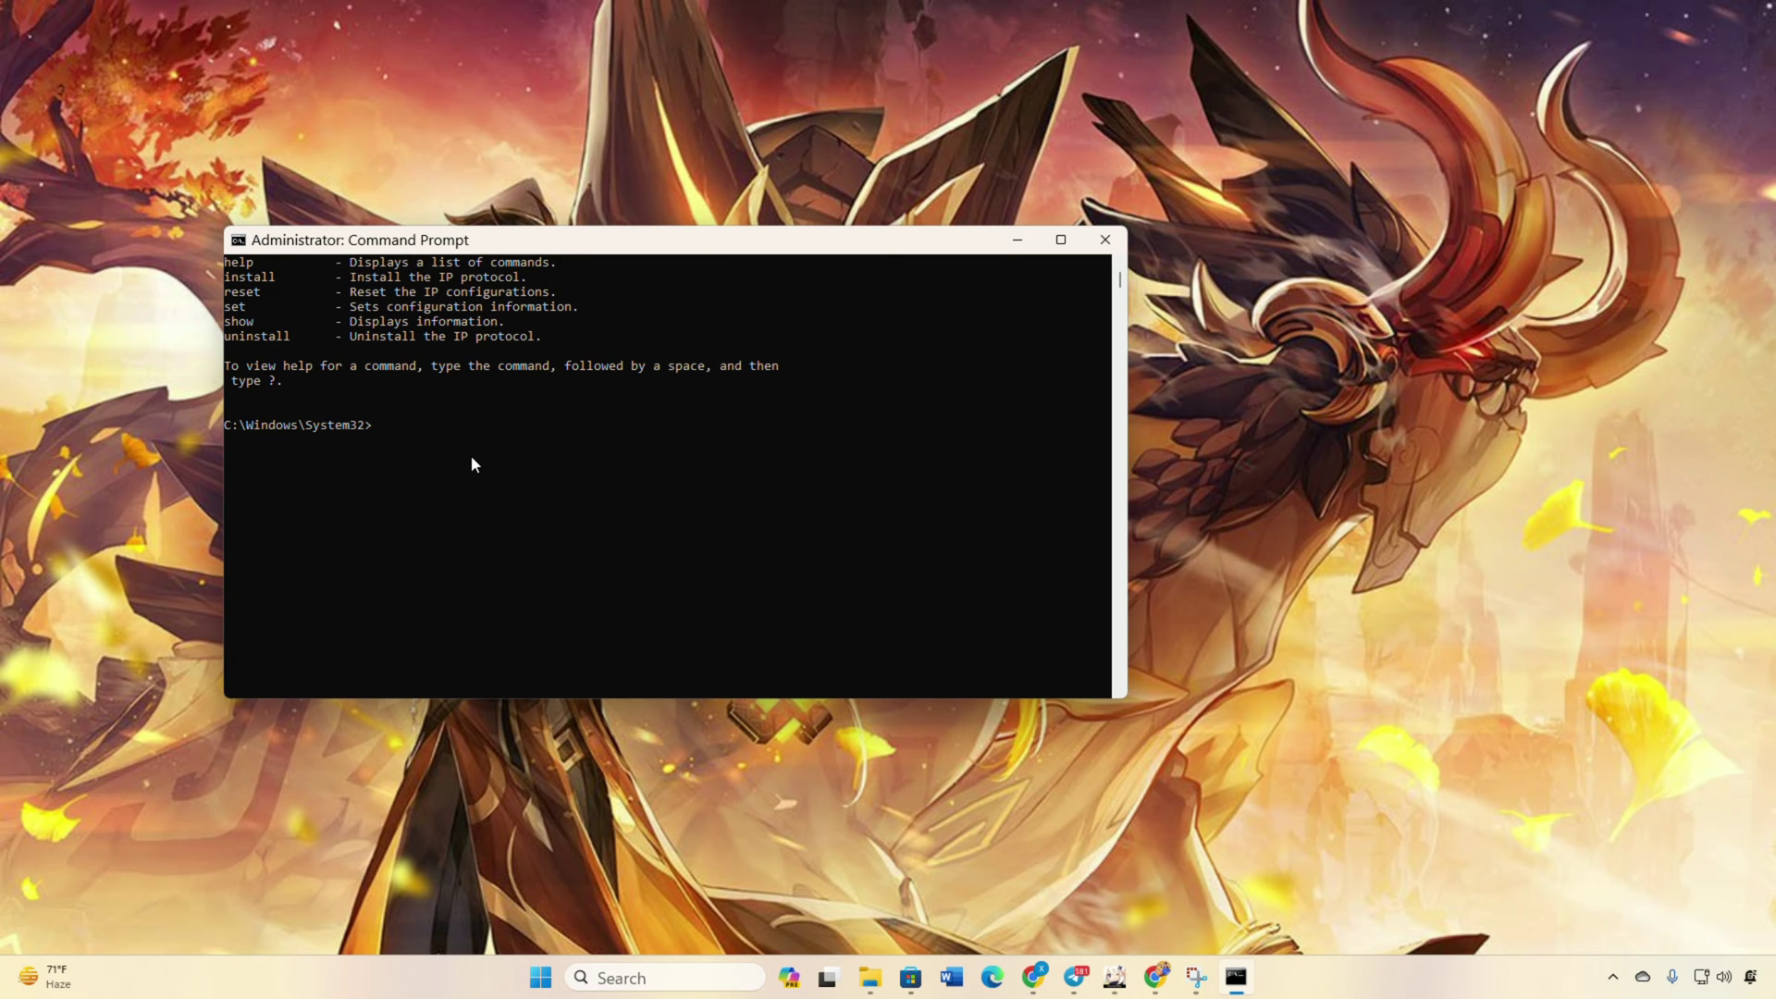
Close the administrator console and open a fresh Command Prompt from recent apps
left_click(1105, 240)
left_click(740, 967)
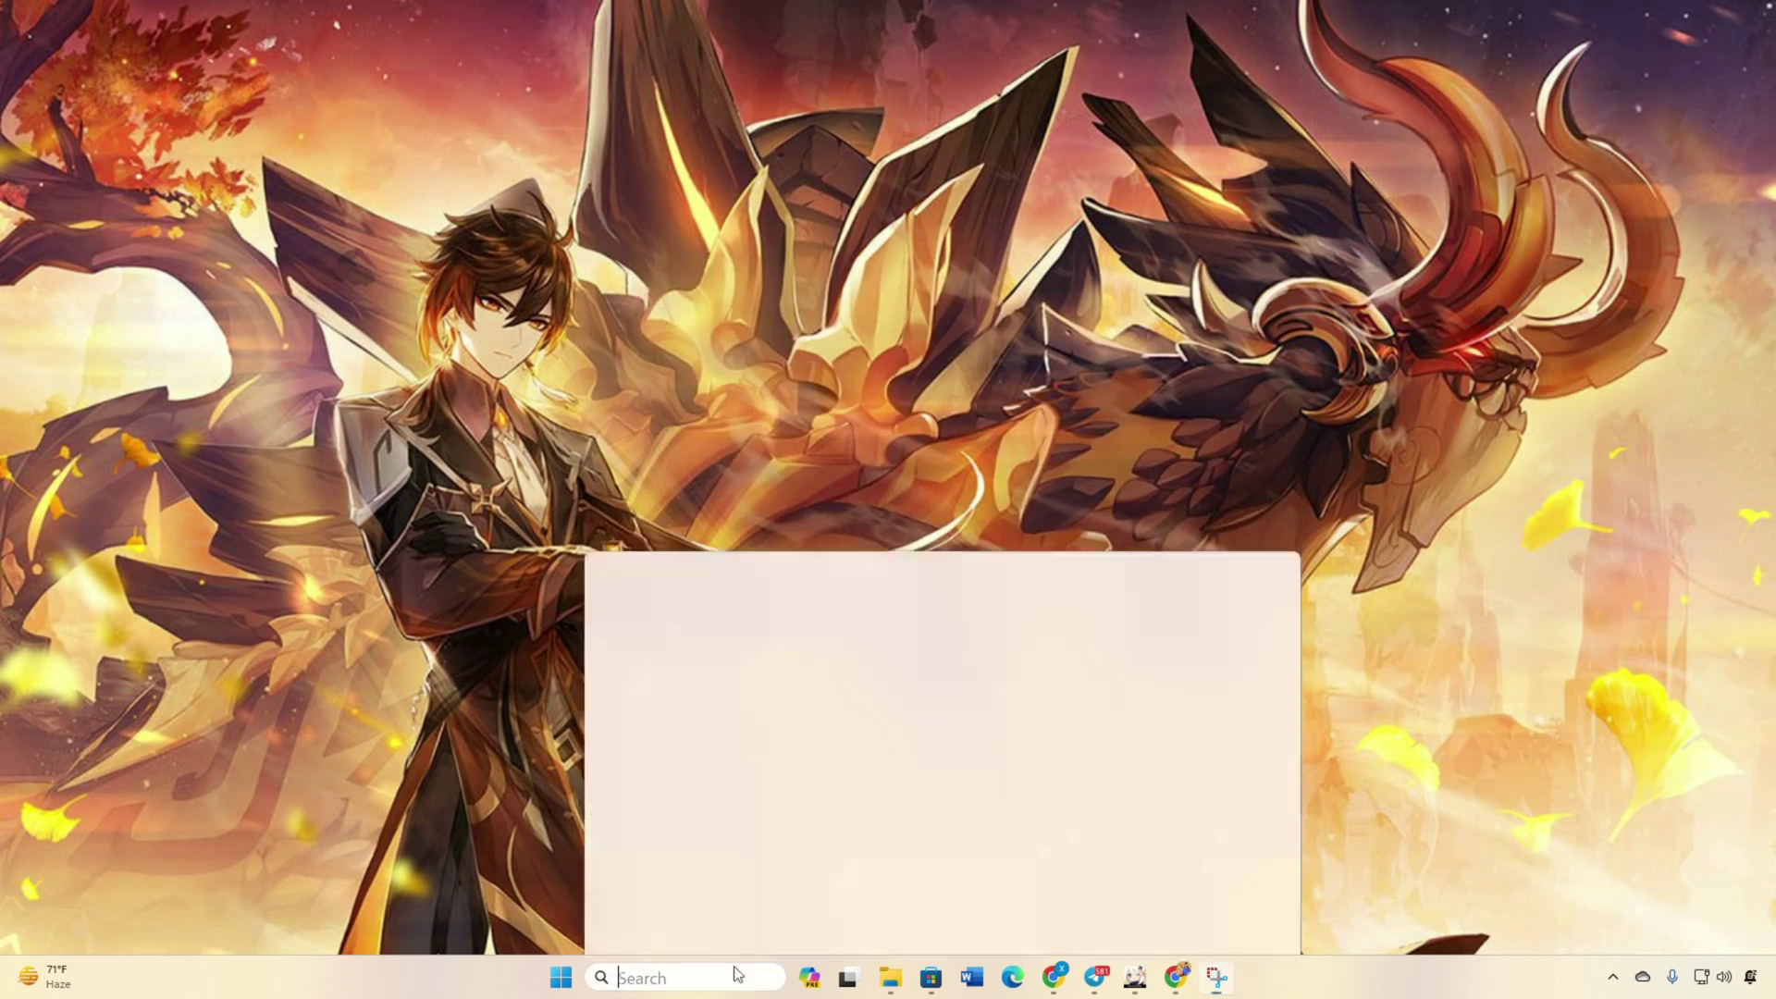
type("p")
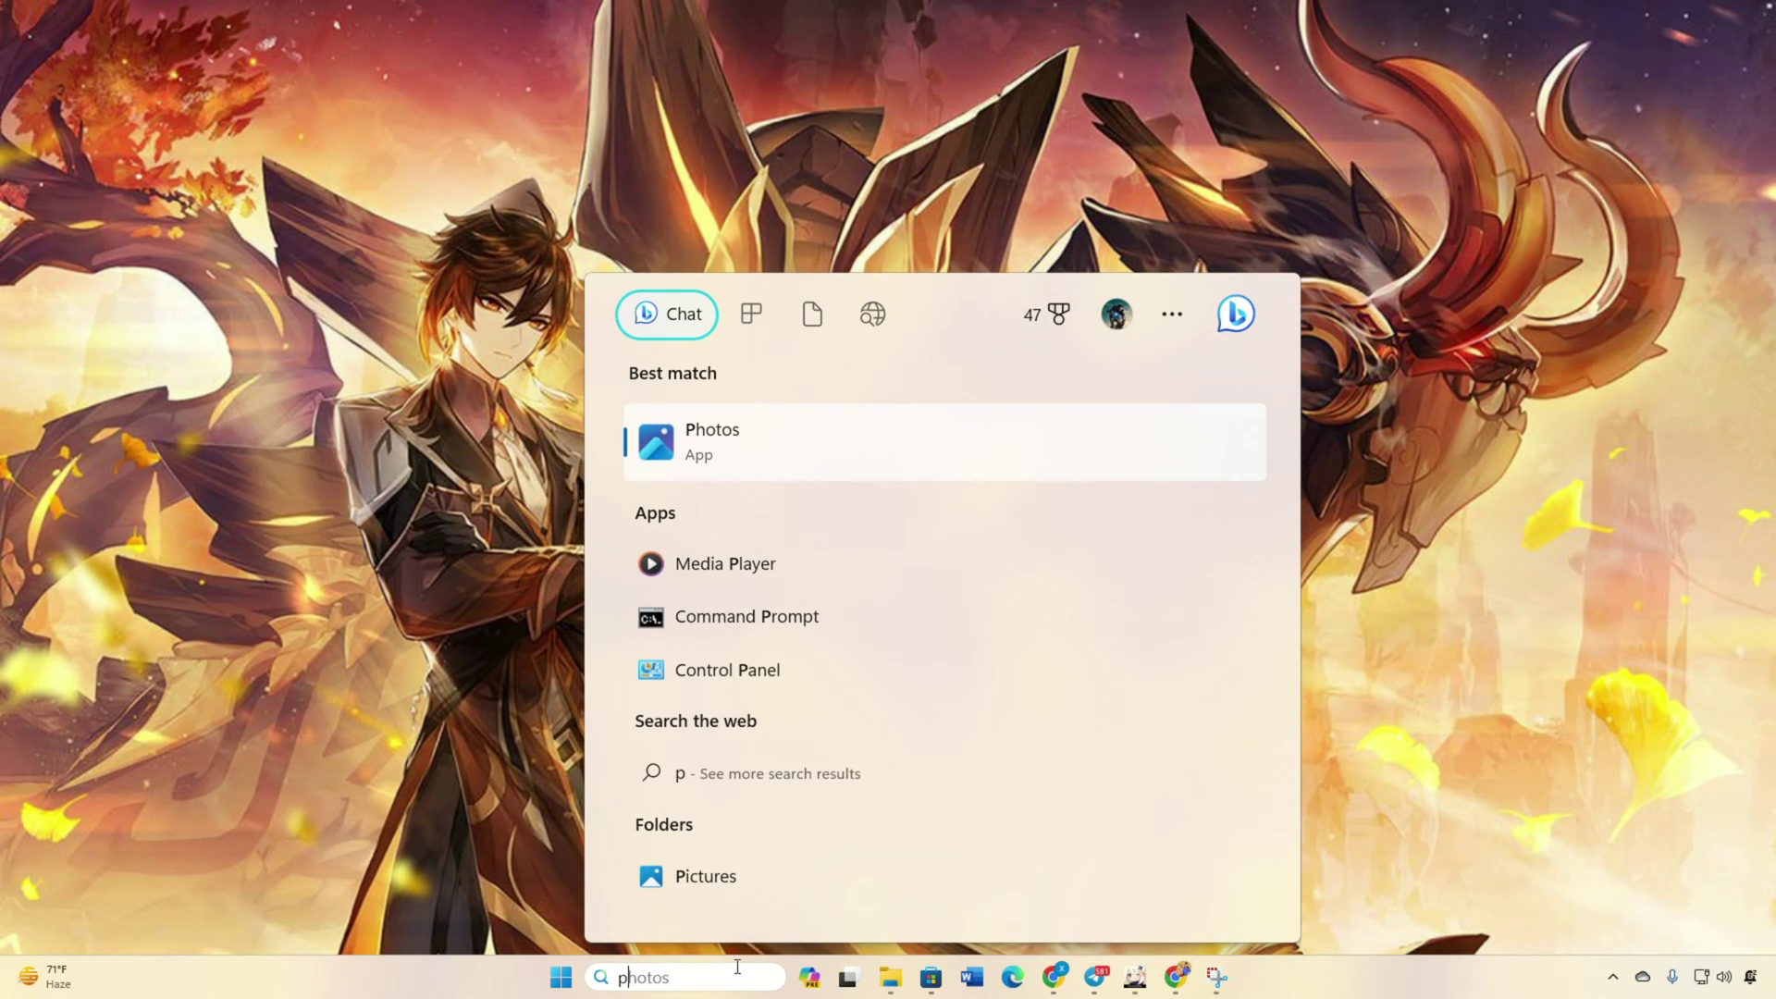
key("BackSpace")
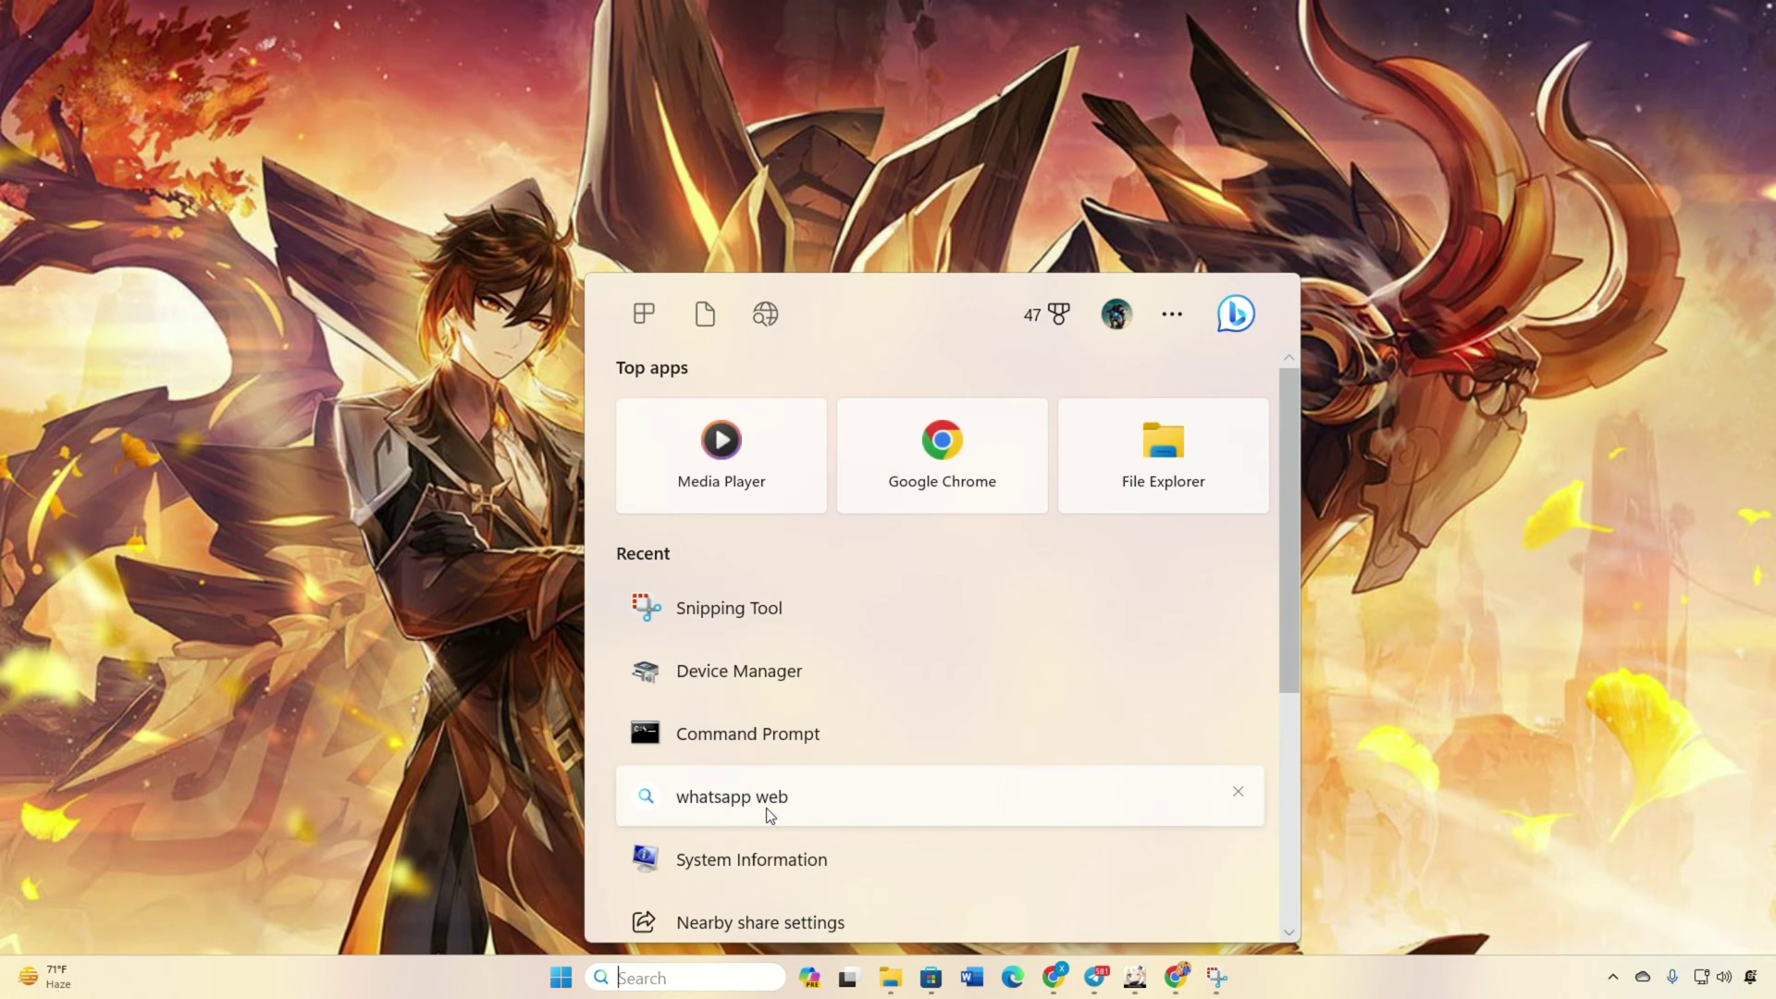
left_click(742, 747)
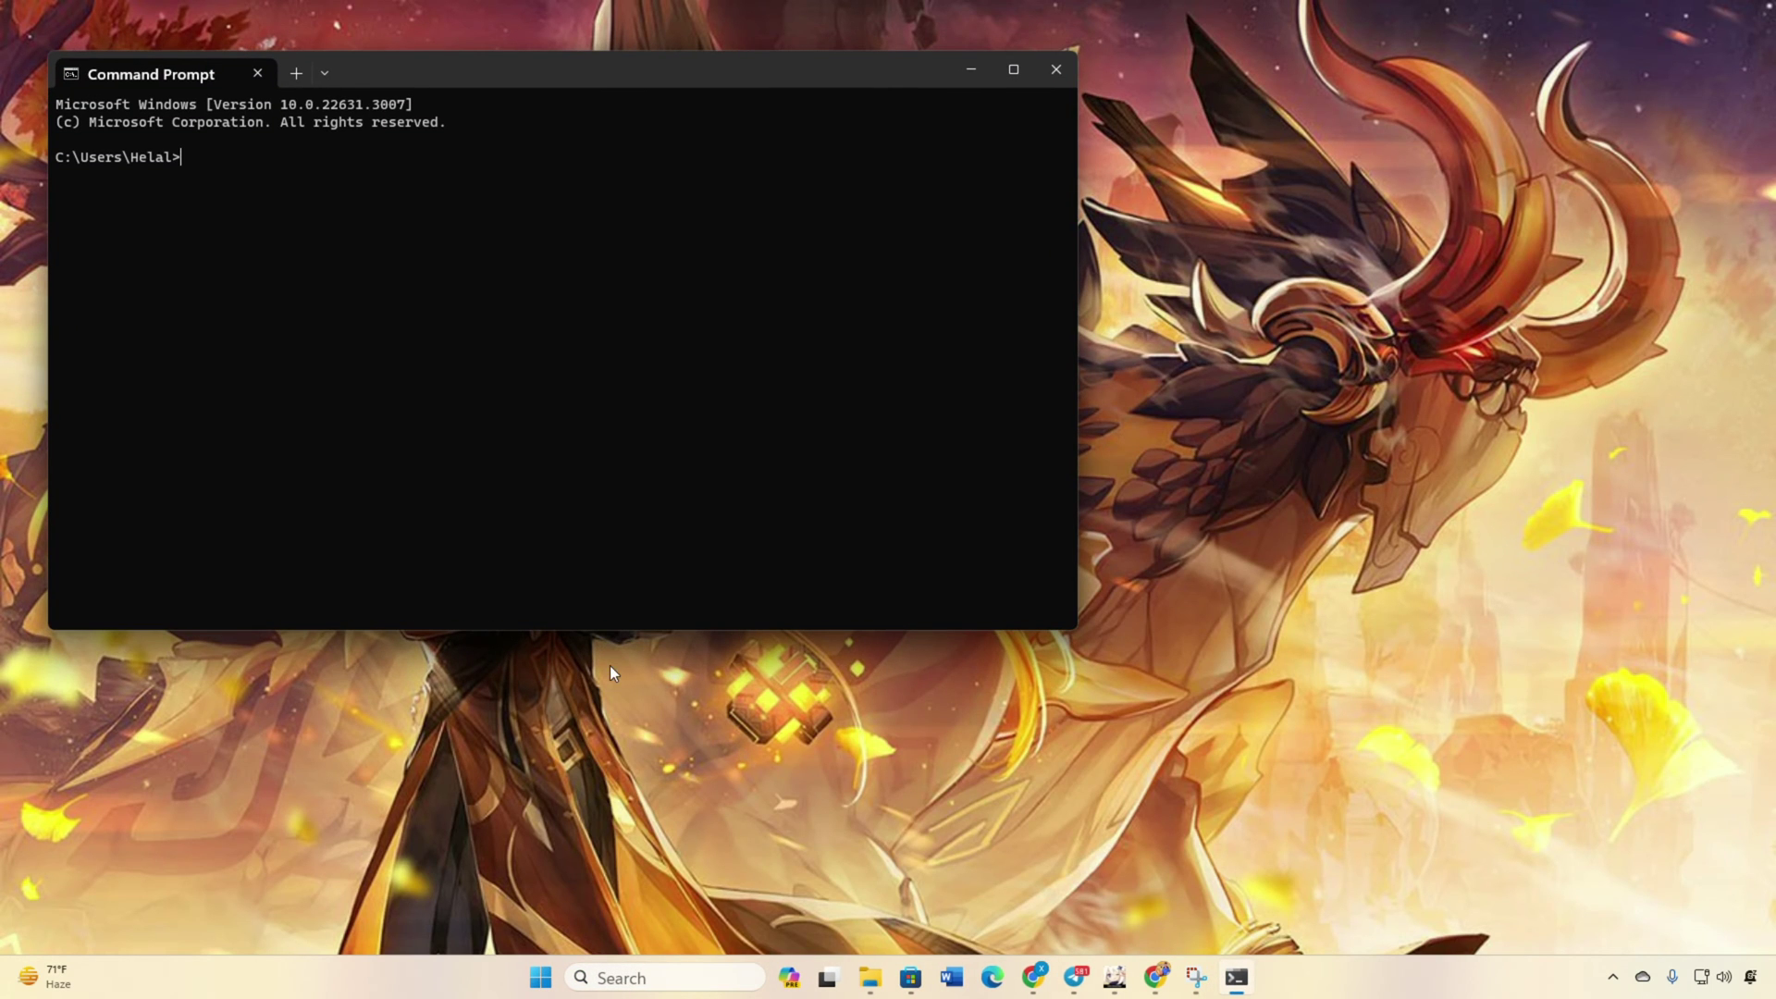
Ping 1.1.1.1, then start pinging 8.8.8.8
type("ping 1.1.1.1")
key("Return")
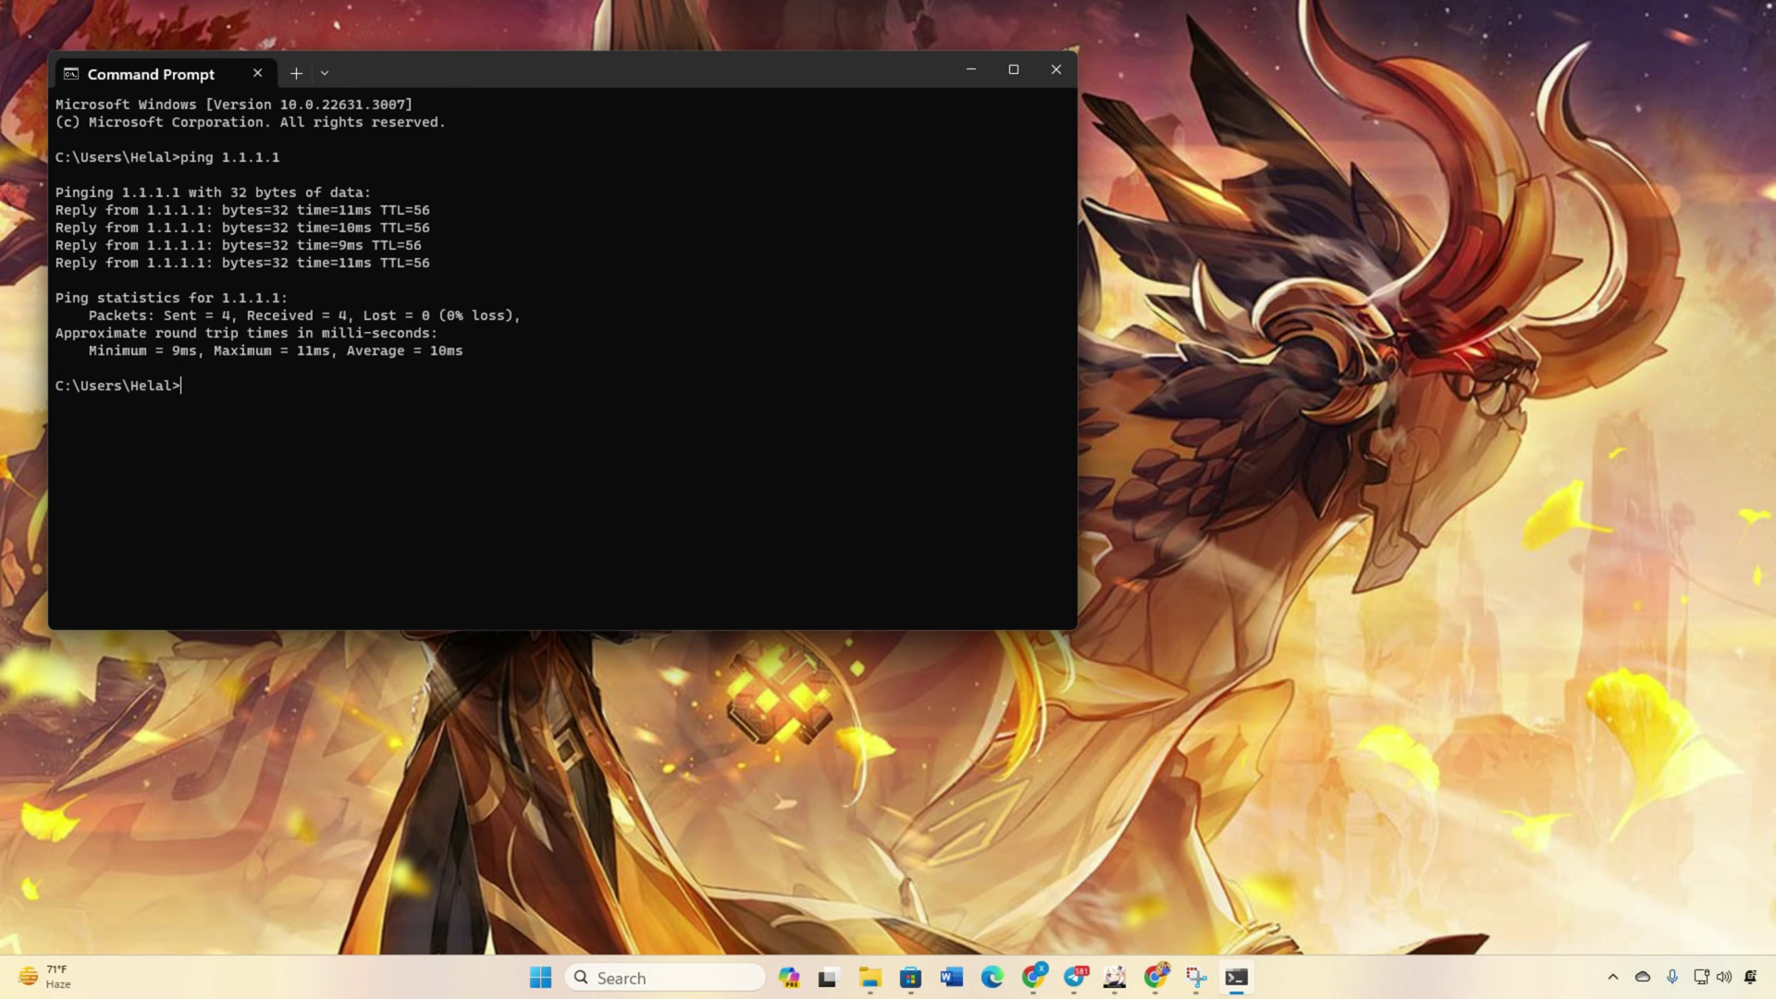
type("ing 8.8.8.8")
key("Return")
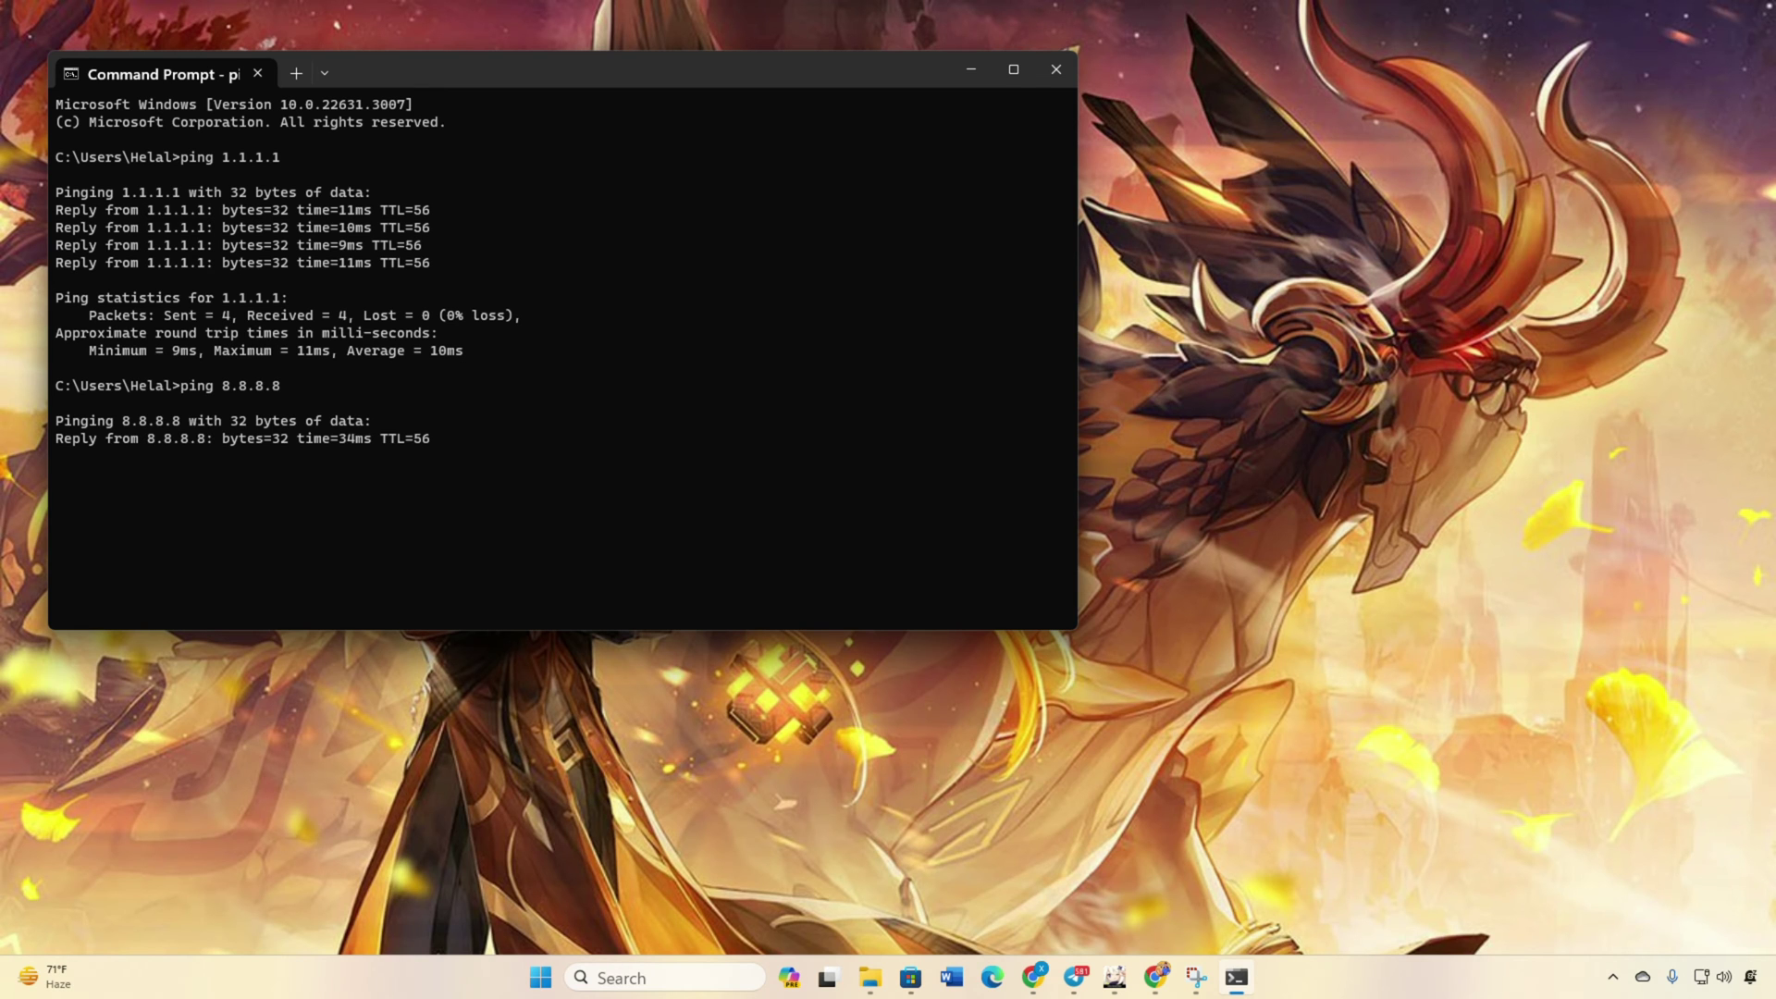
Open the Ethernet connection details under Settings' Network & internet
key("super")
left_click(843, 499)
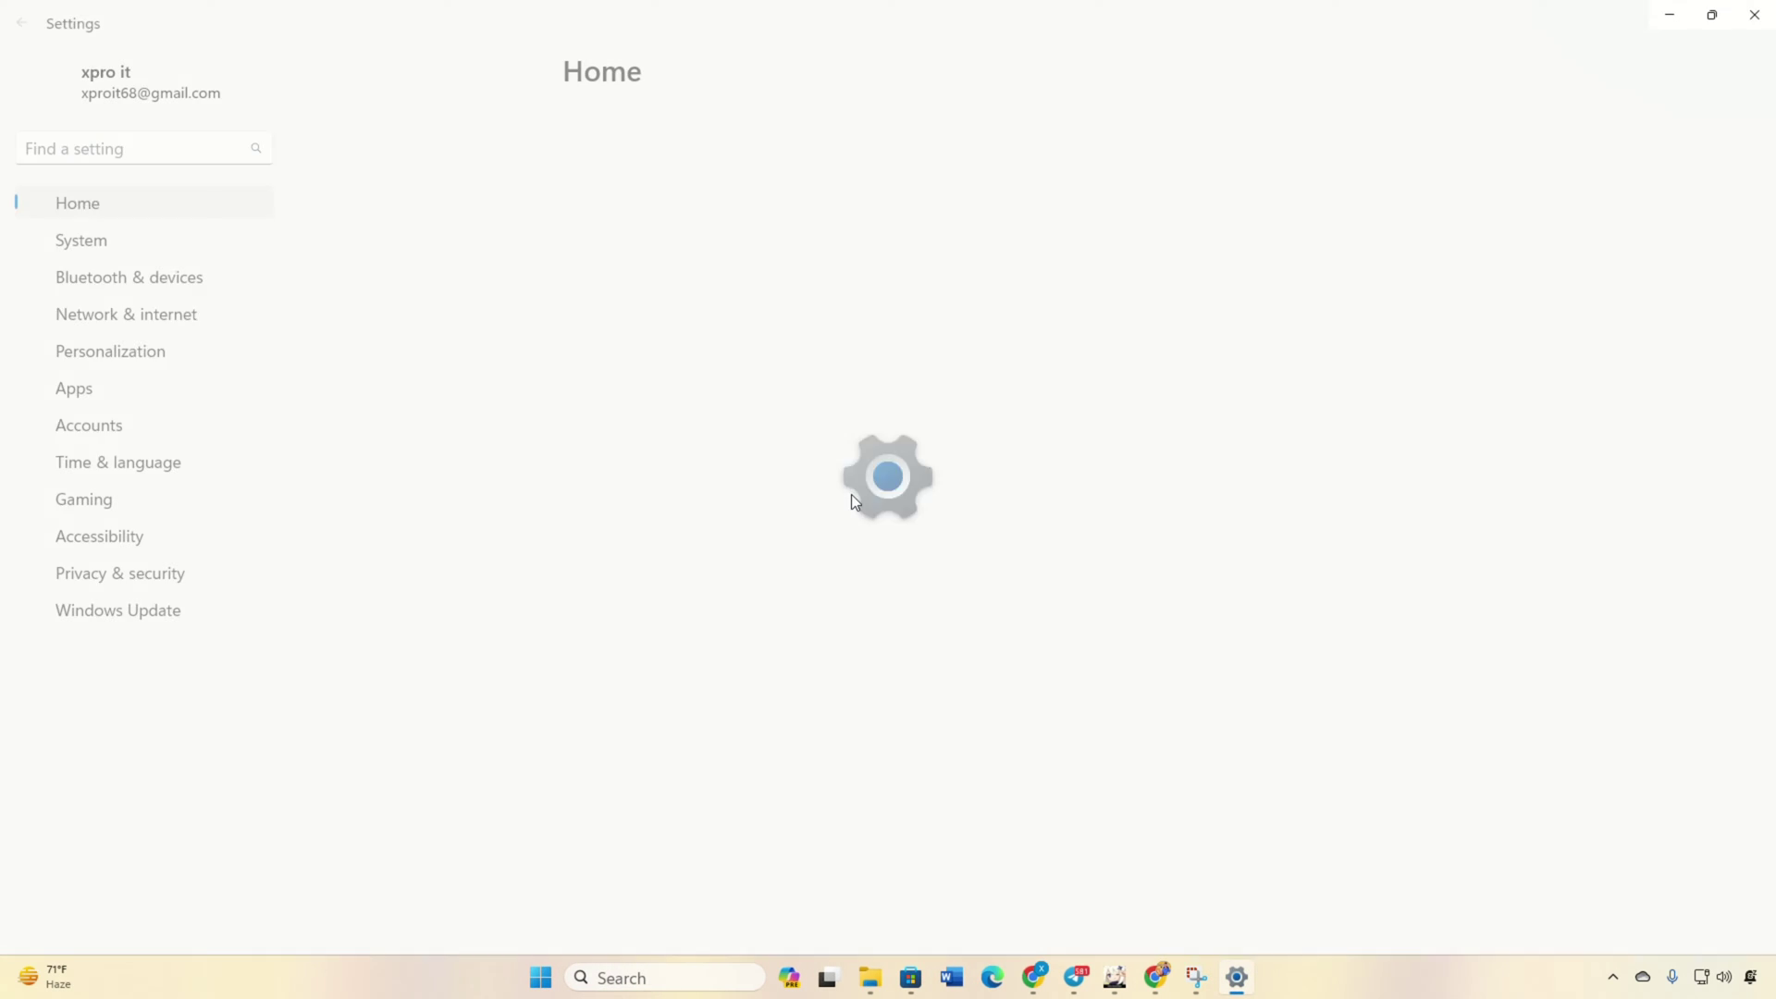
left_click(100, 317)
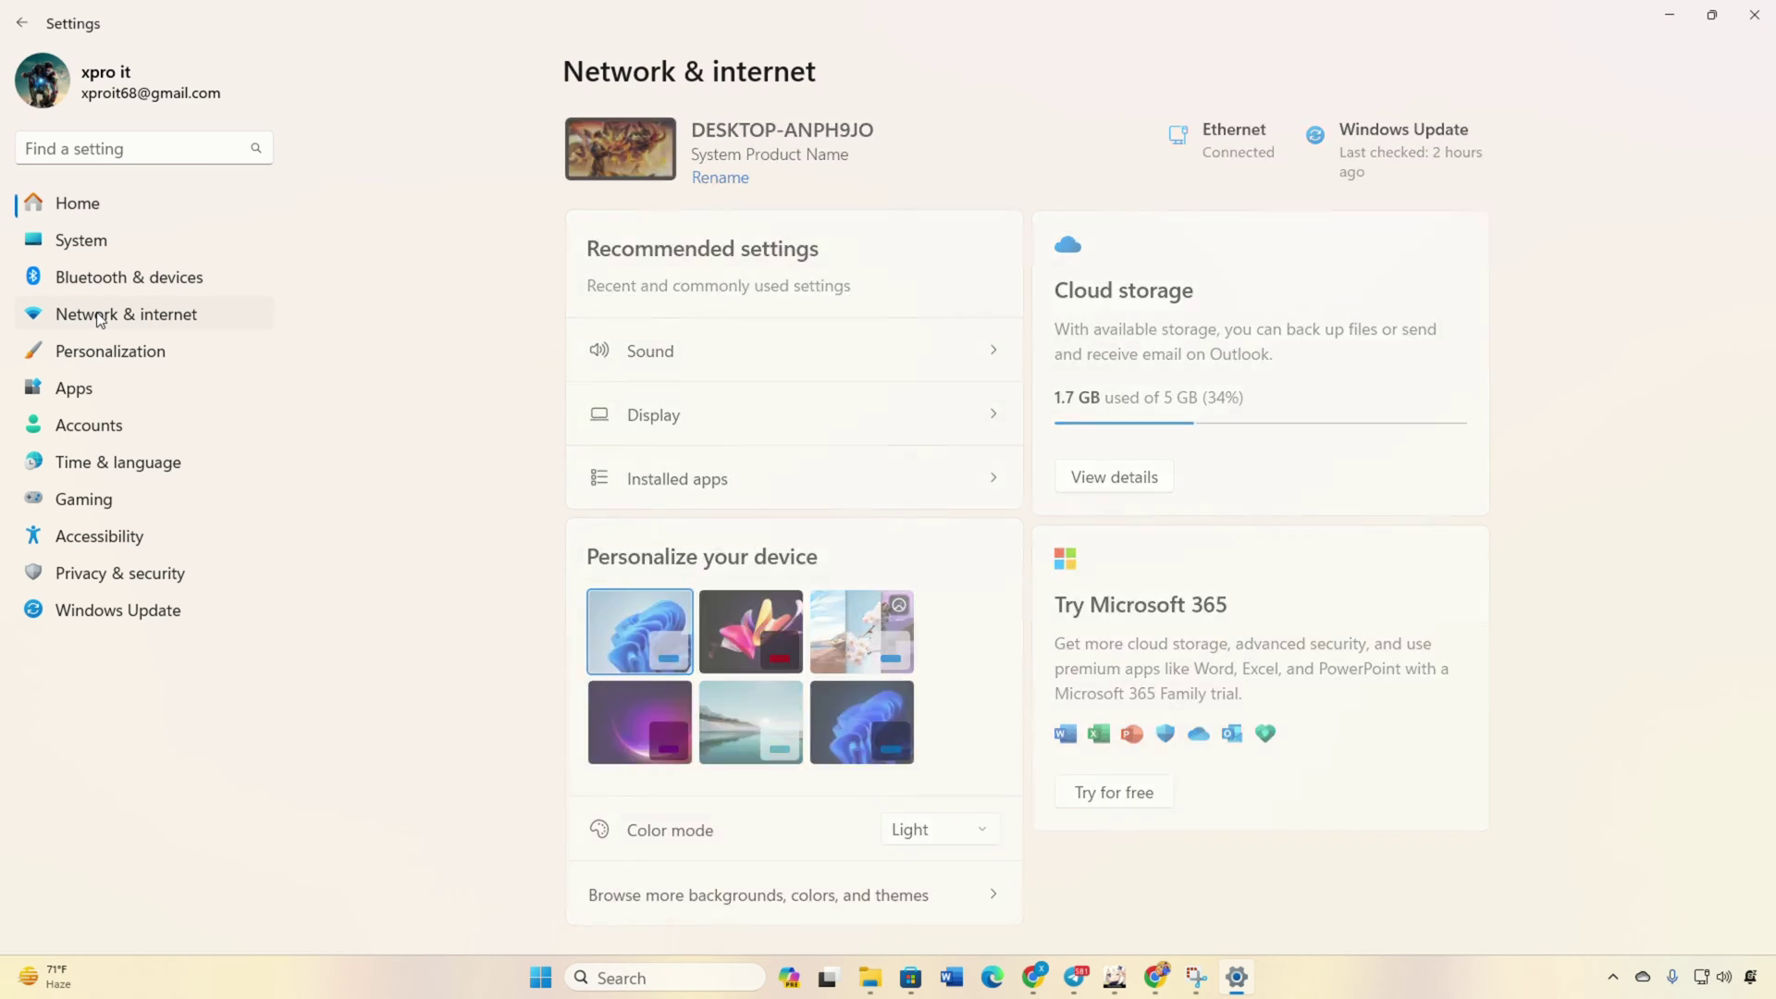
left_click(862, 245)
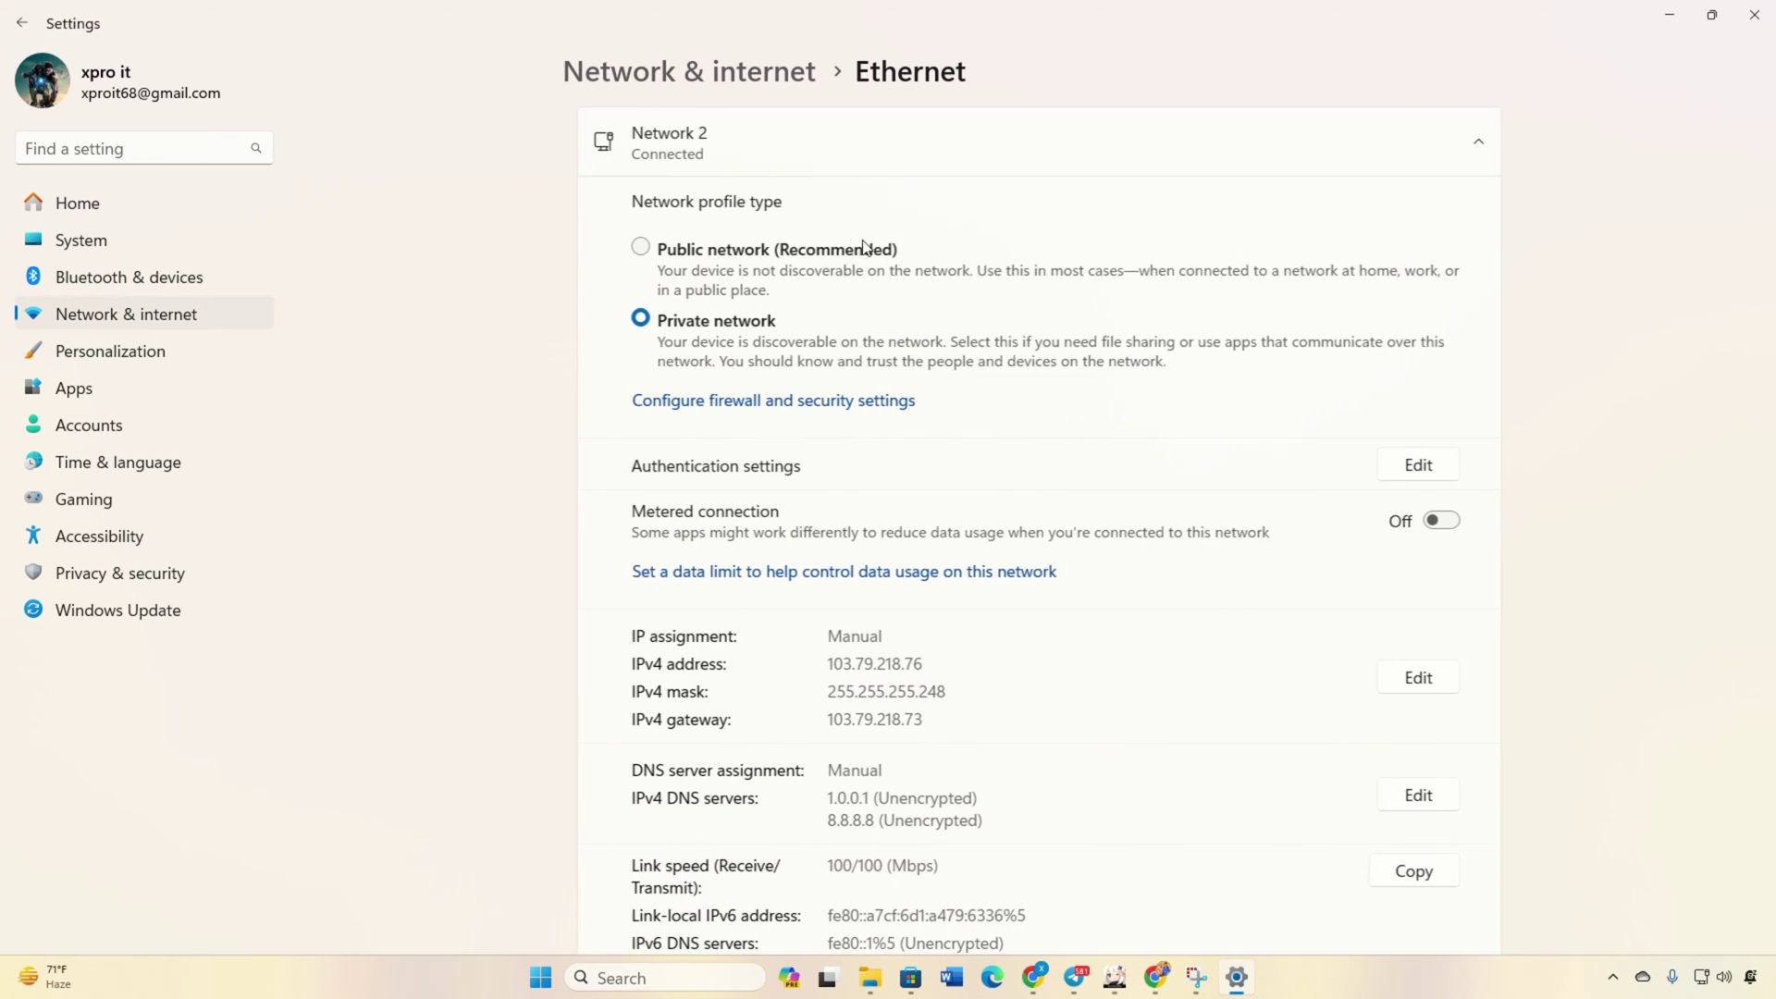
scroll(1429, 458, "down", 3)
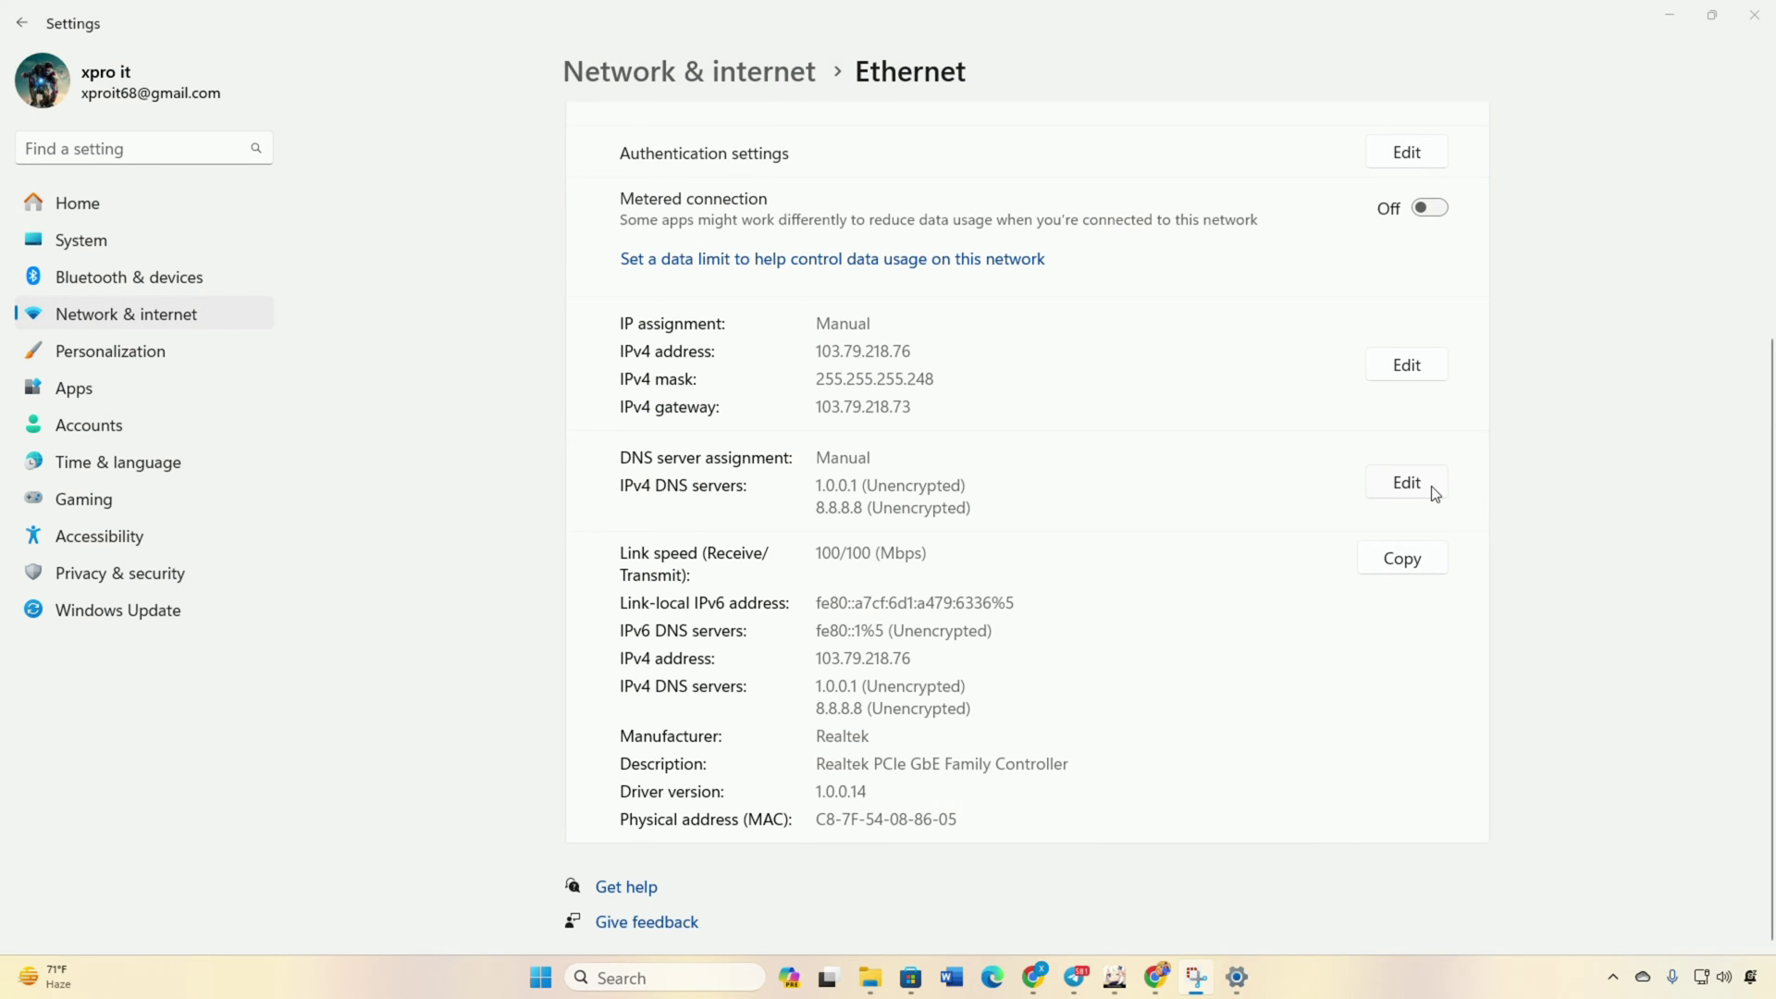
Switch Ethernet DNS to Manual with IPv4 preferred DNS 1.1.1.1 and save
left_click(1428, 483)
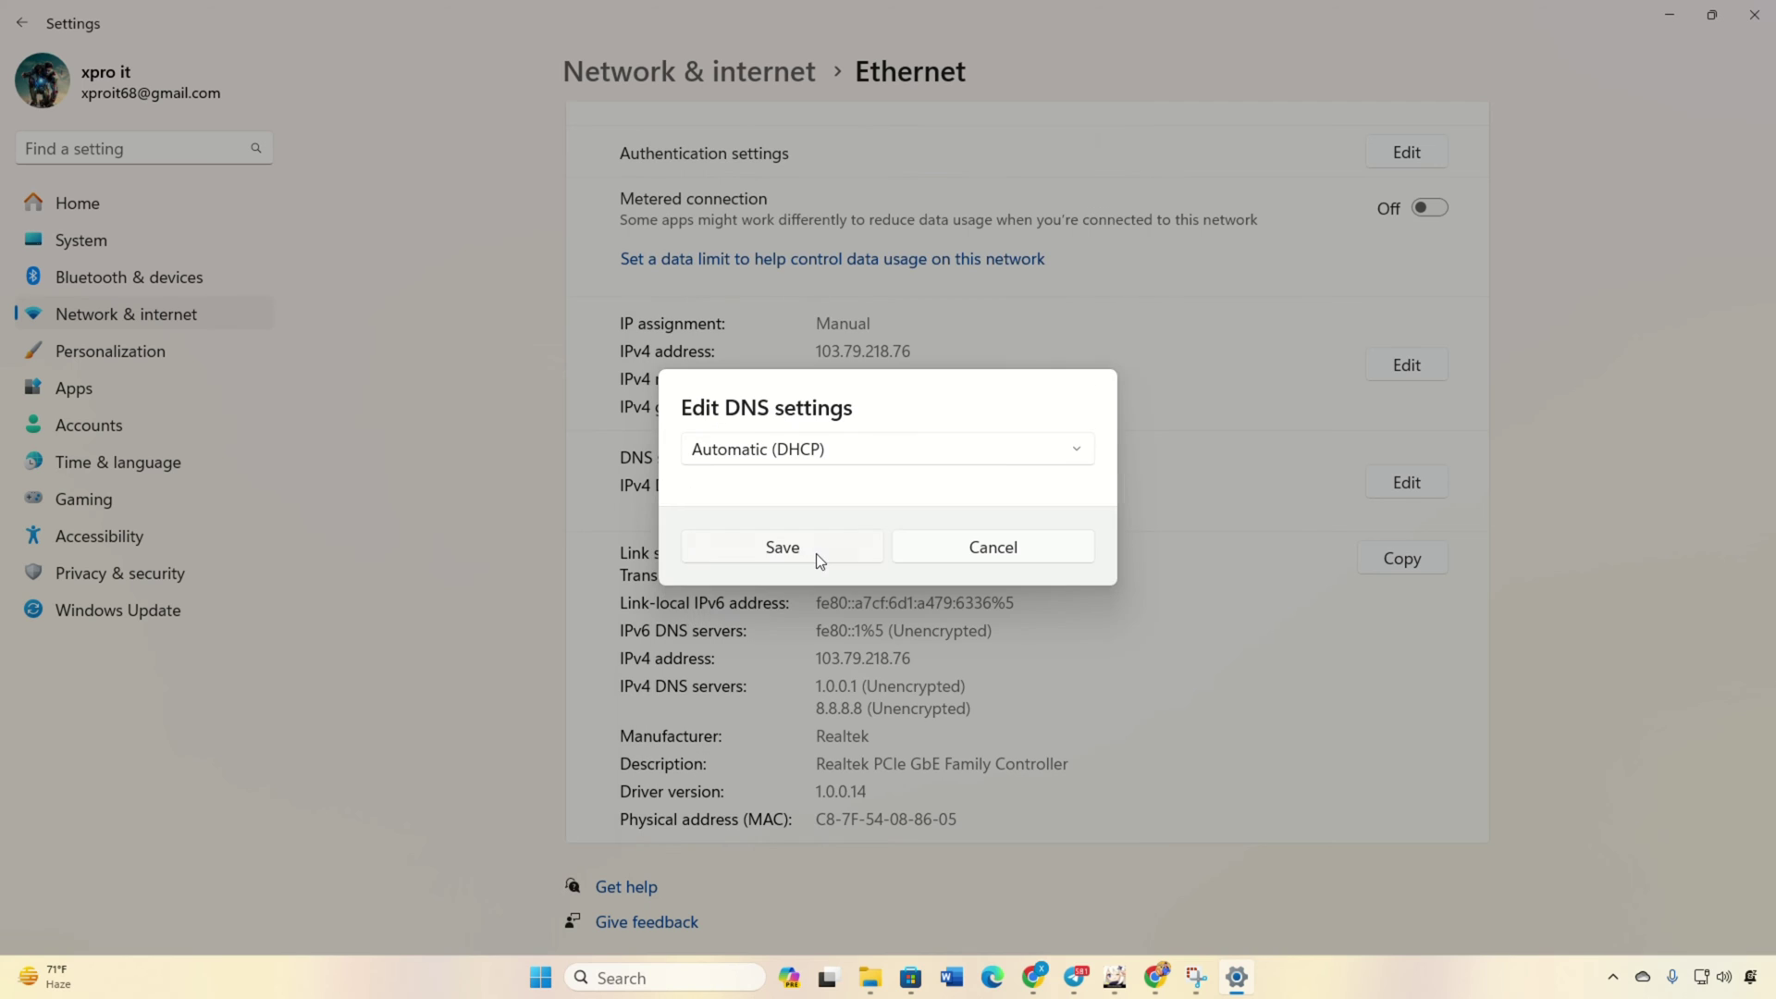
left_click(822, 450)
left_click(737, 490)
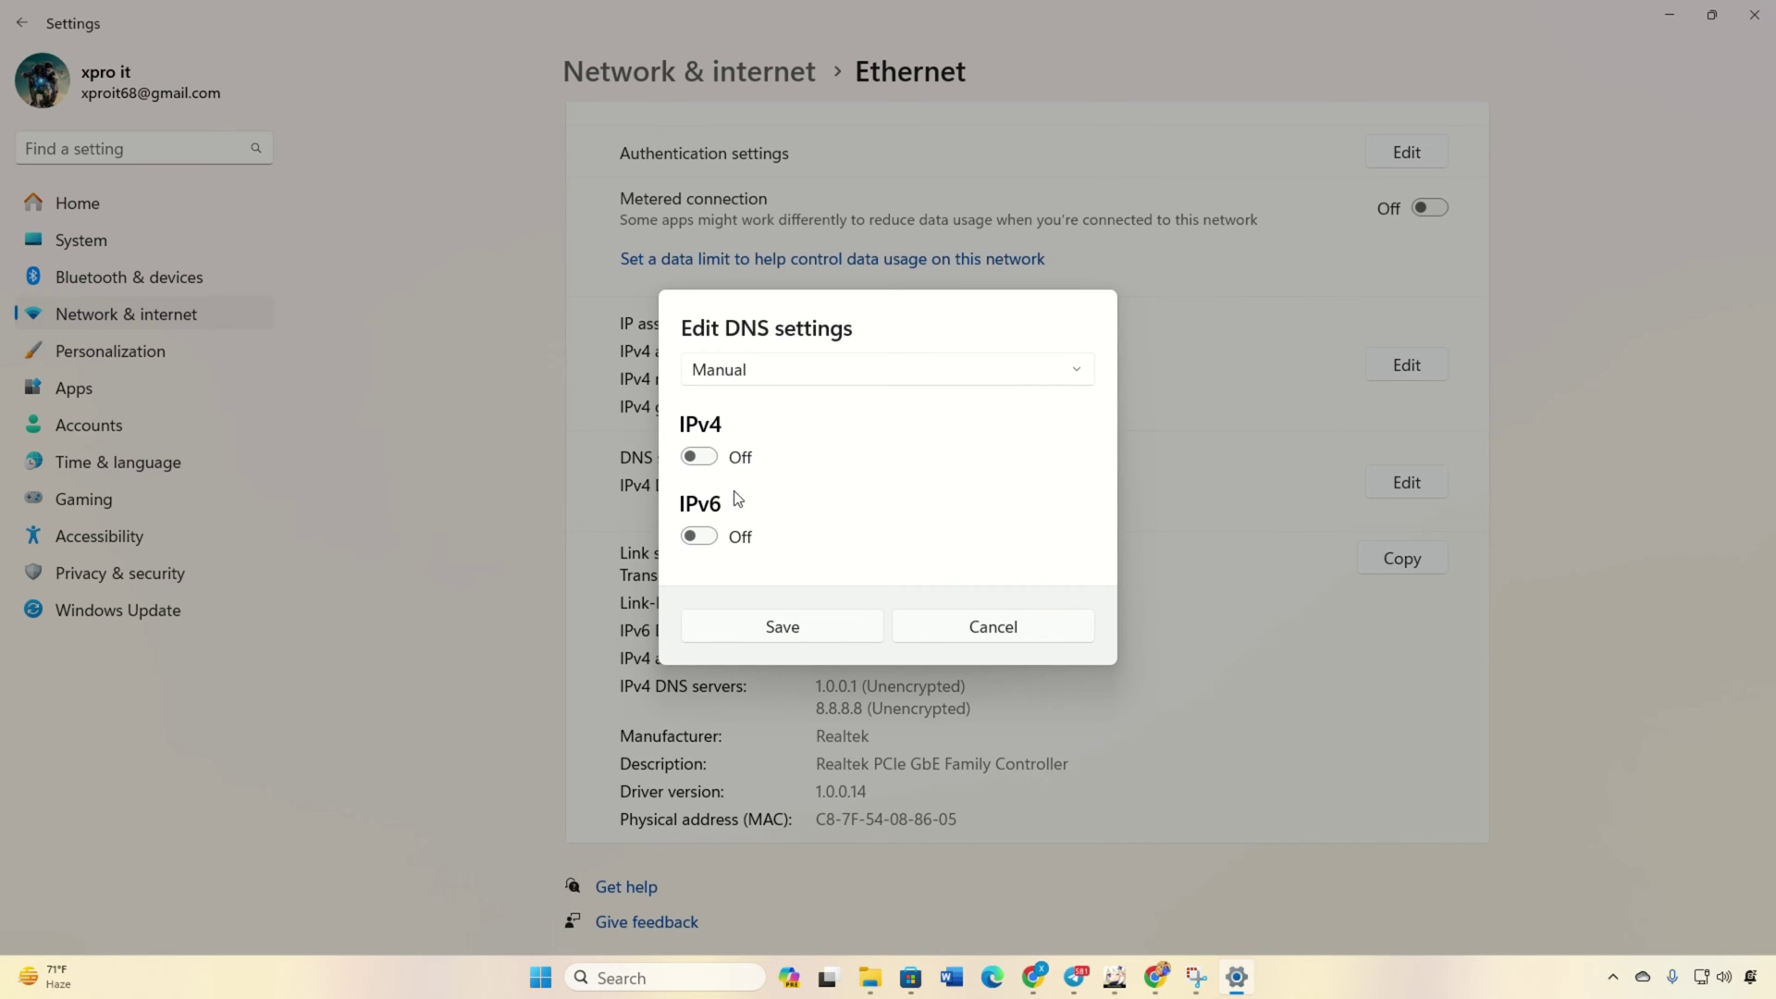
left_click(701, 457)
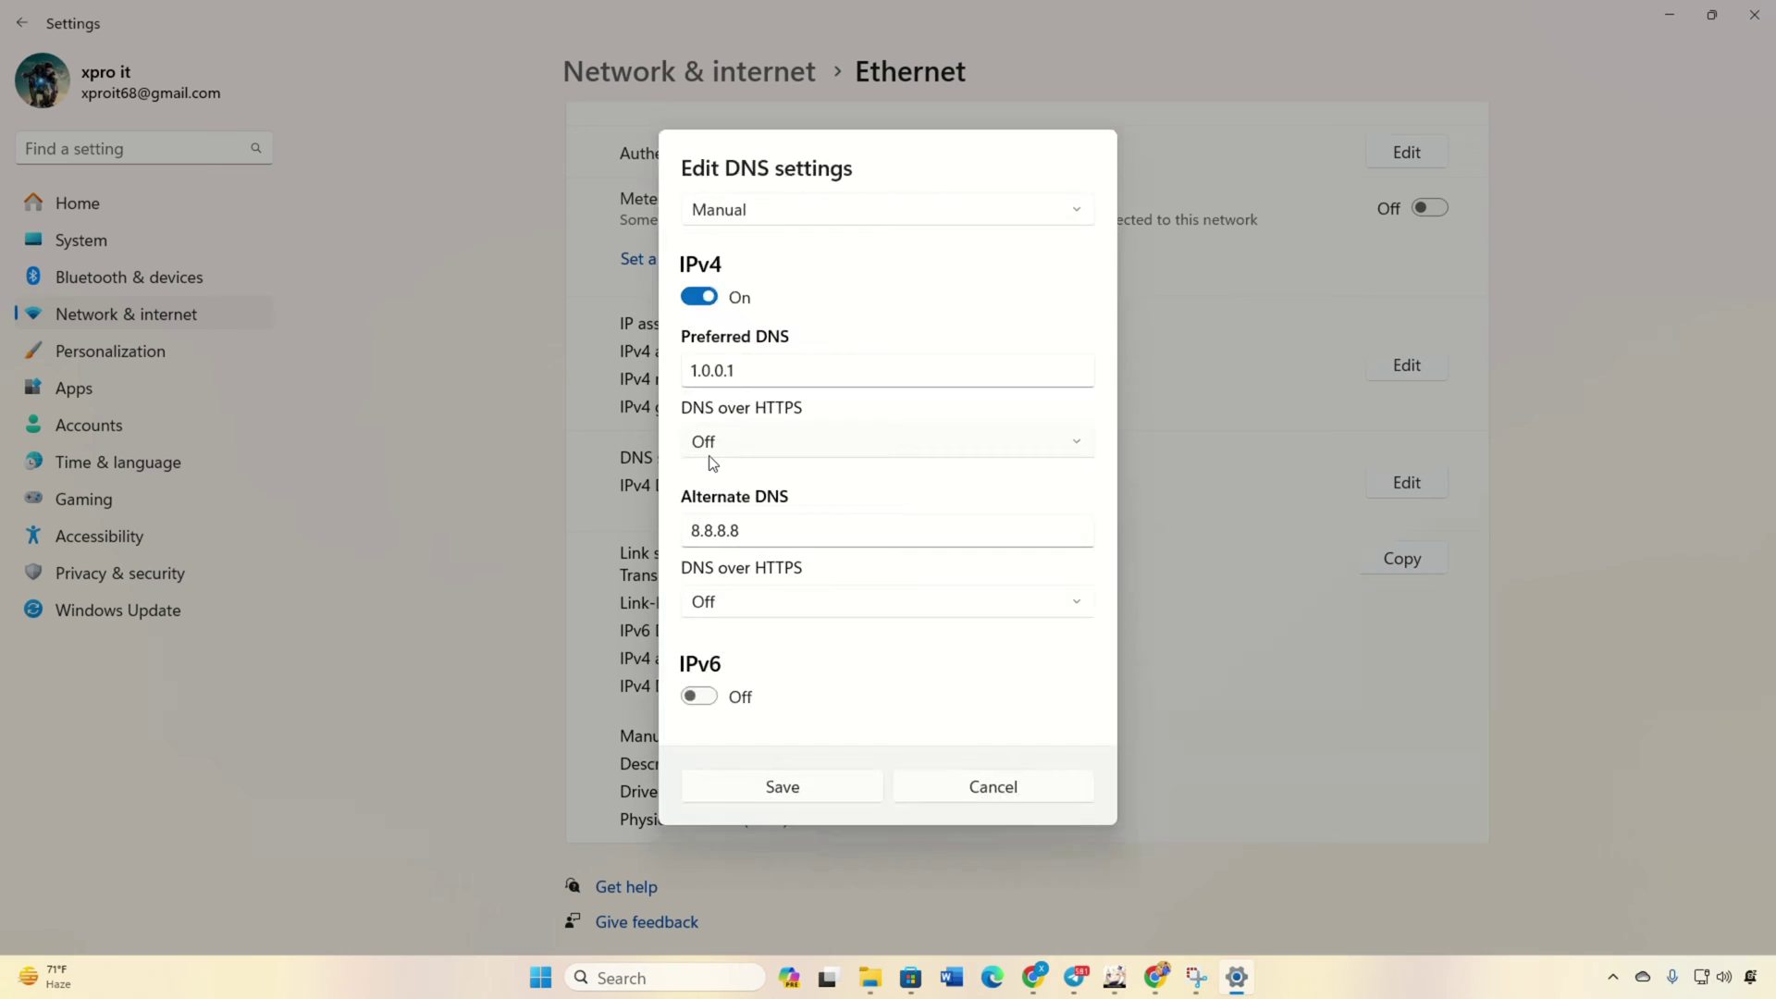
left_click(763, 369)
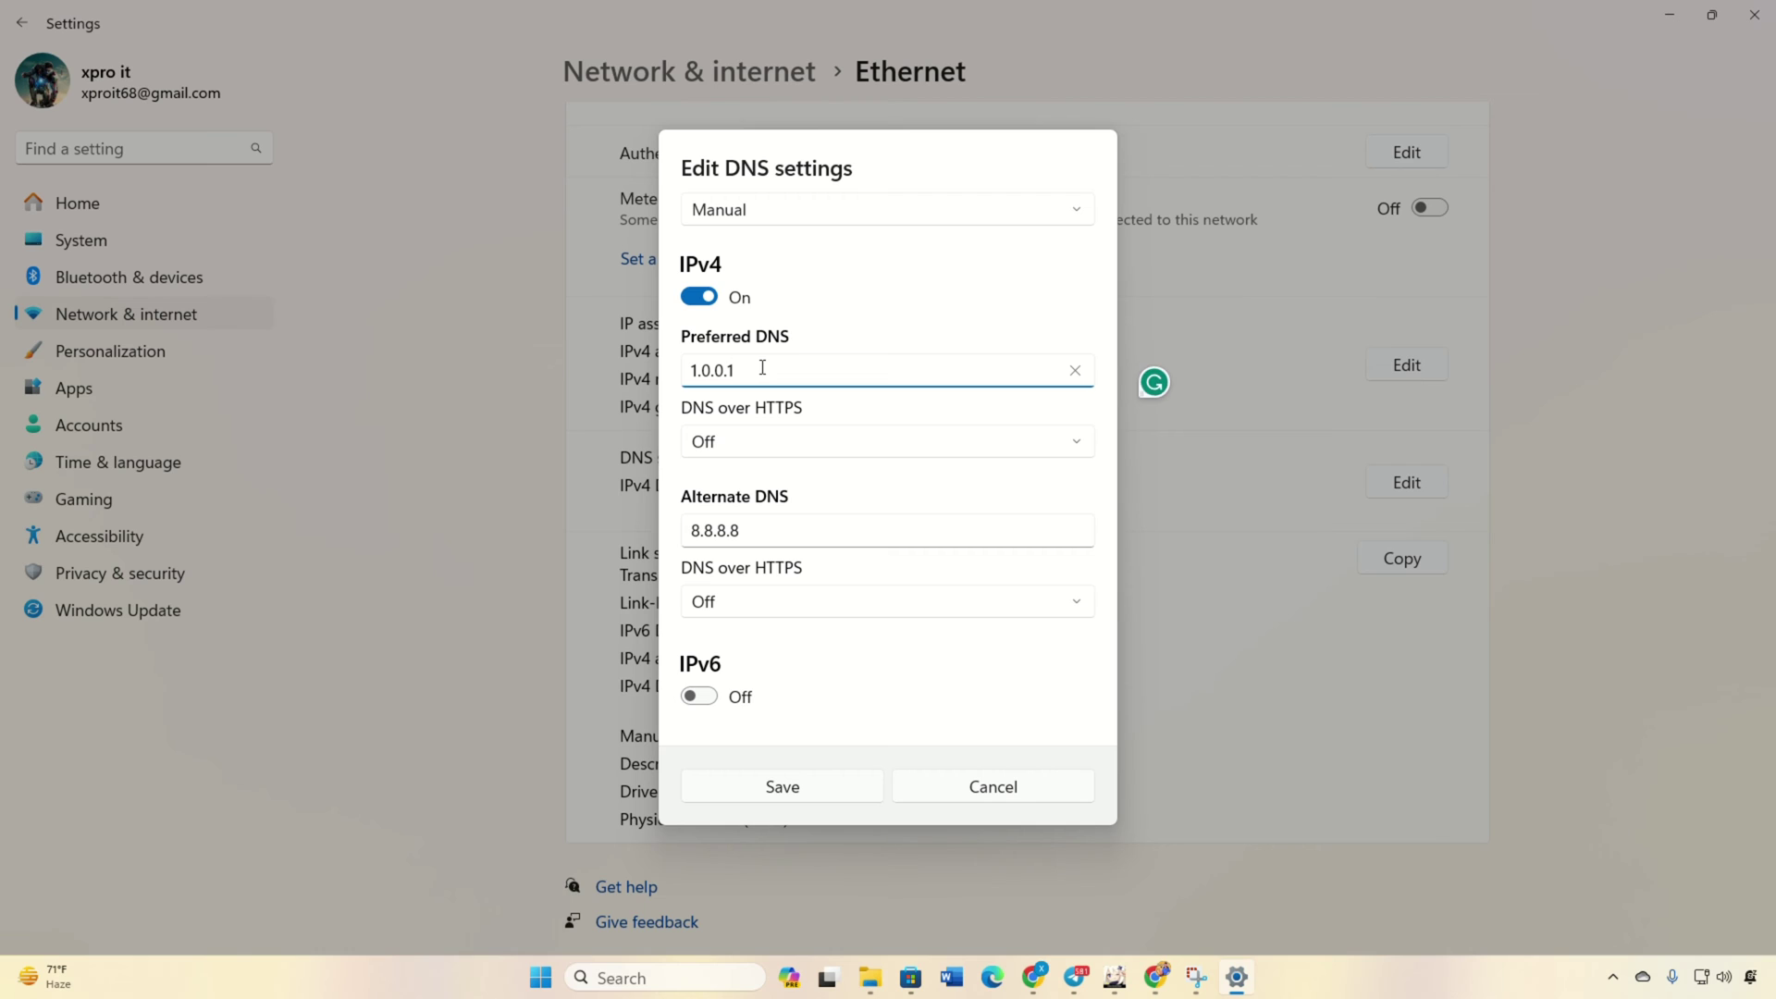
key("BackSpace")
key("BackSpace")
key("BackSpace")
key("BackSpace")
key("BackSpace")
key("BackSpace")
type("1.1.1.1")
left_click(789, 788)
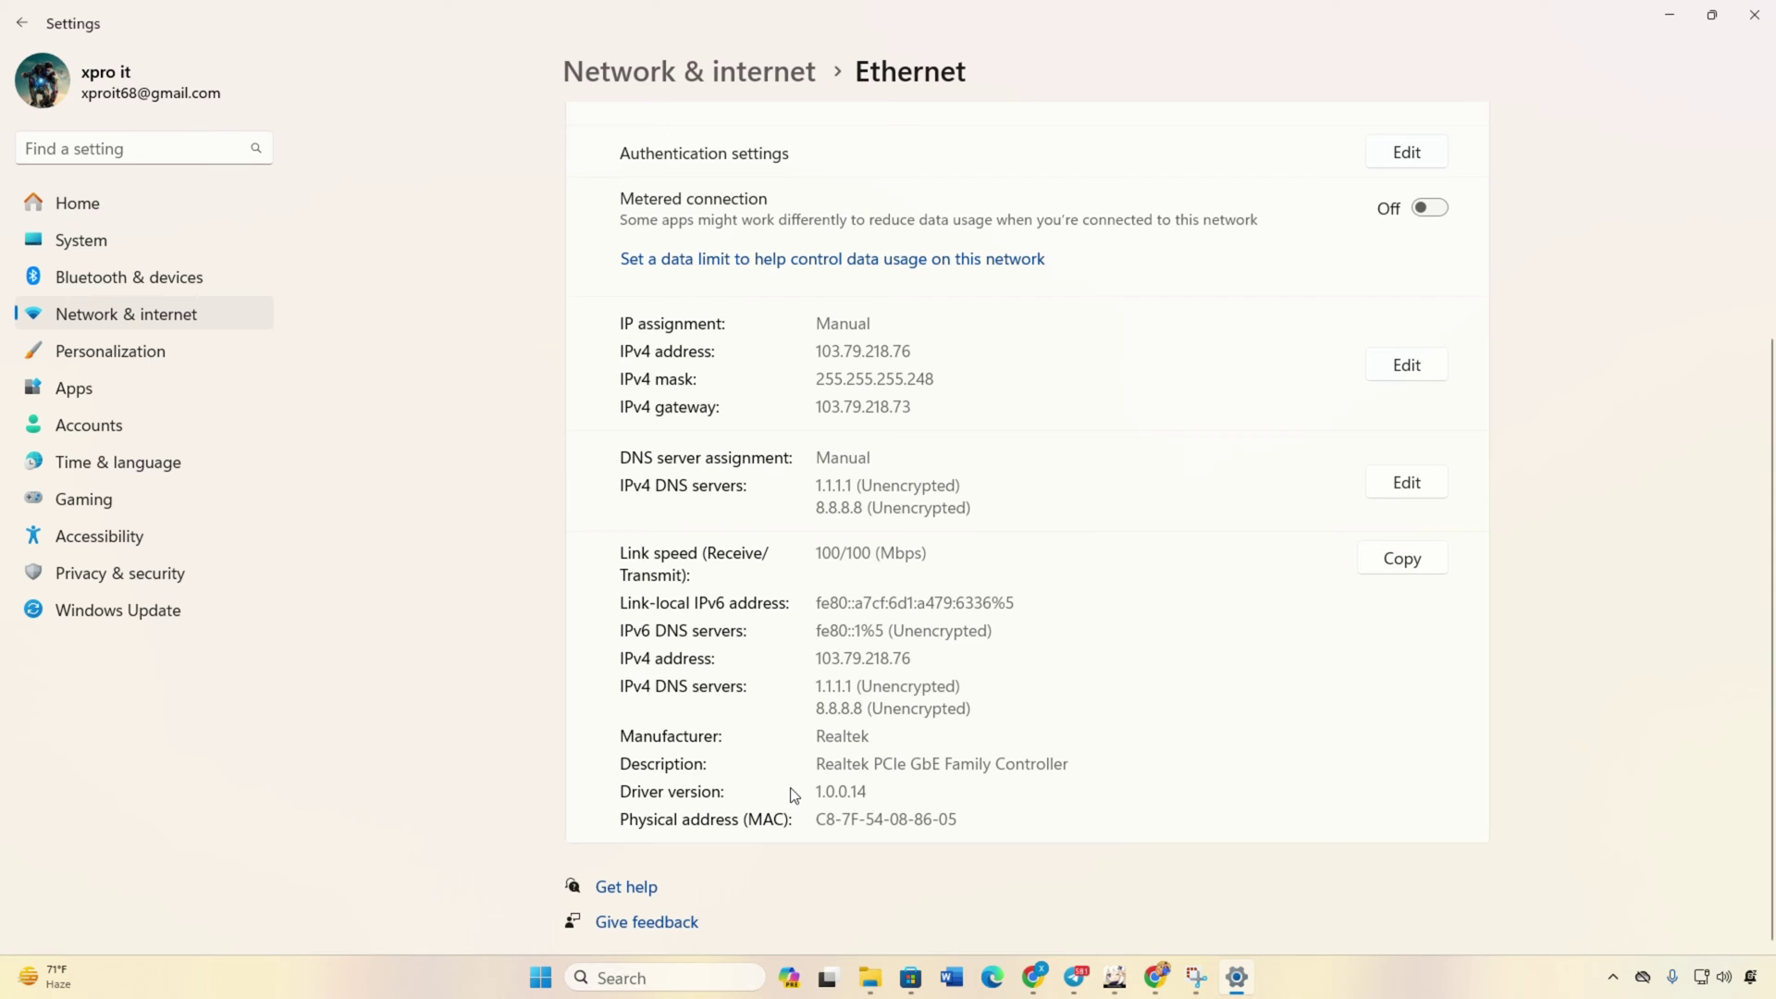
Close Settings, open the Genshin Impact shortcut's file location, and copy C:\Program Files\Genshin Impact
left_click(1753, 14)
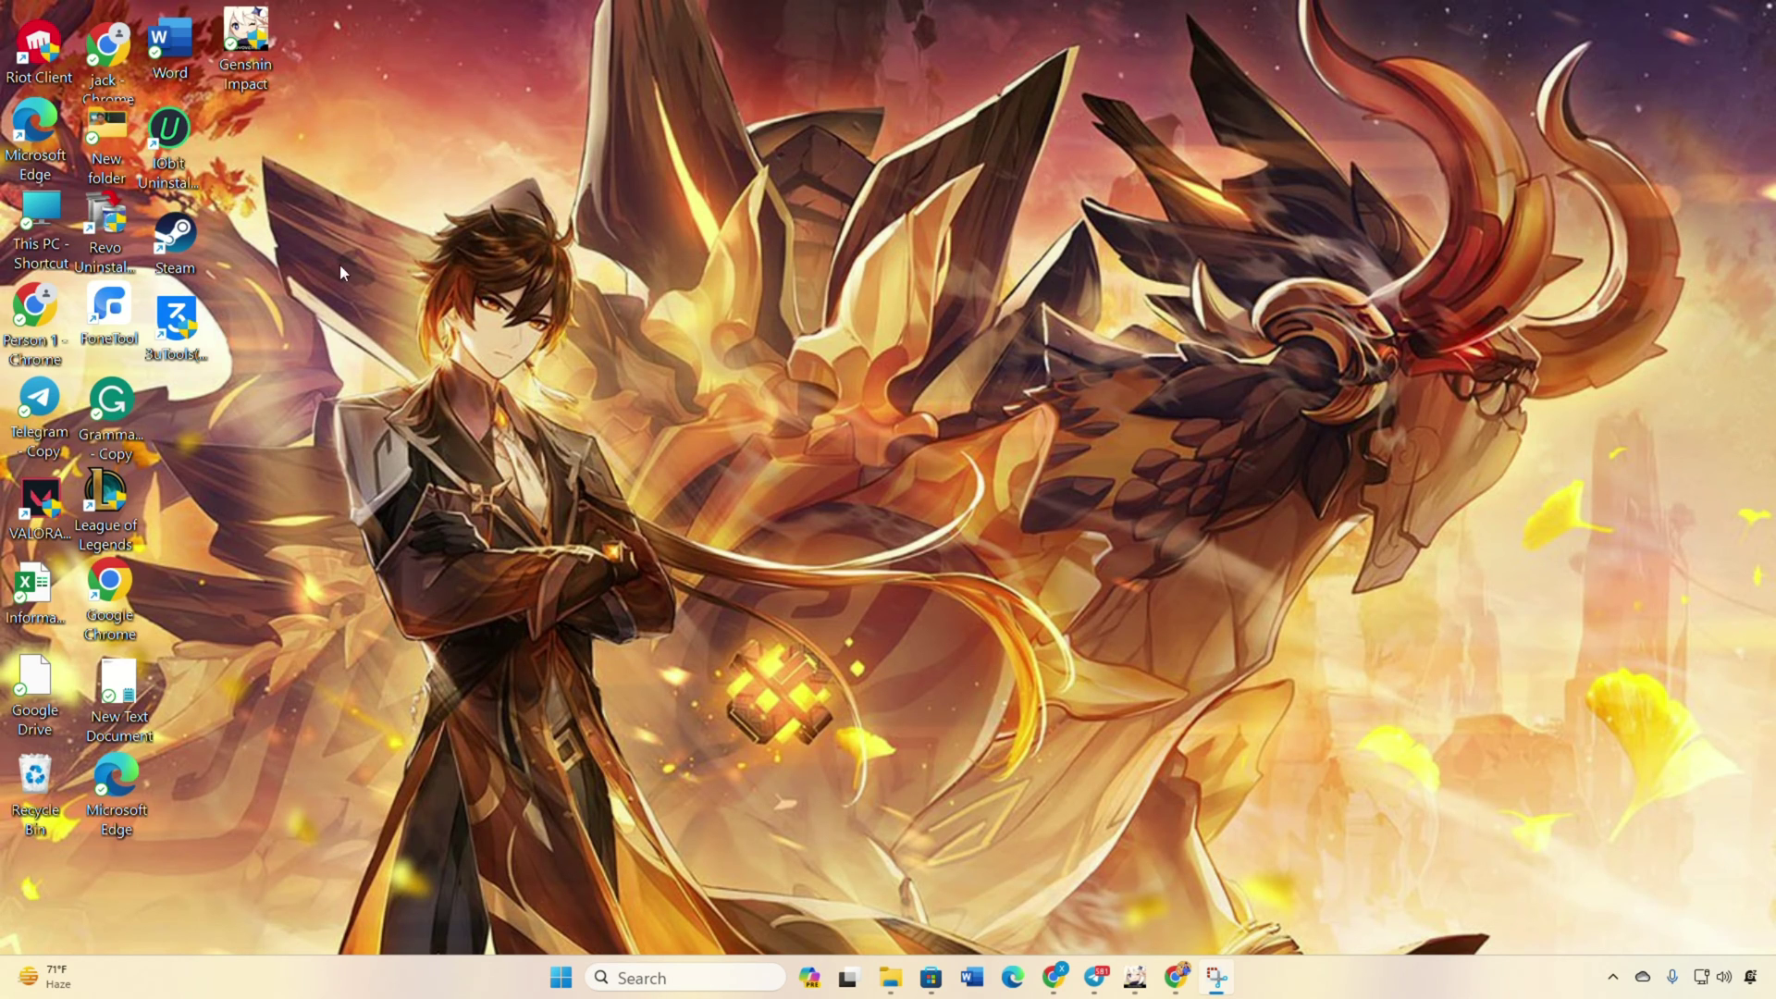
right_click(246, 41)
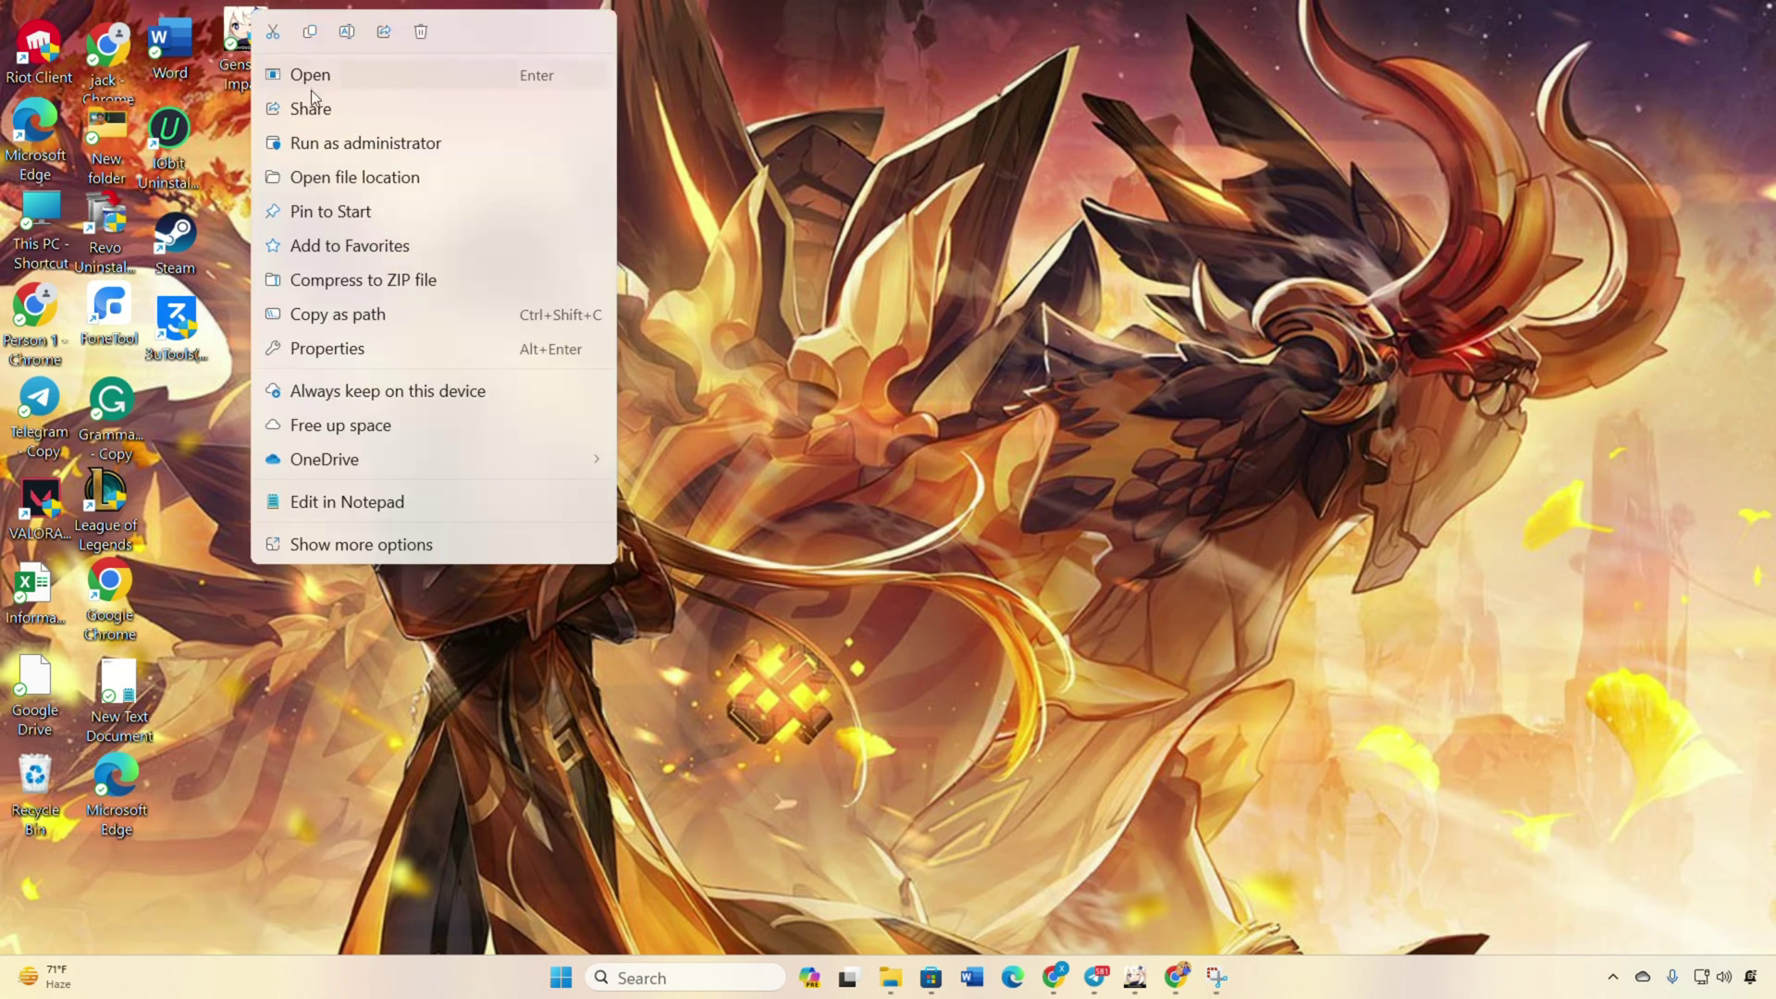
left_click(320, 167)
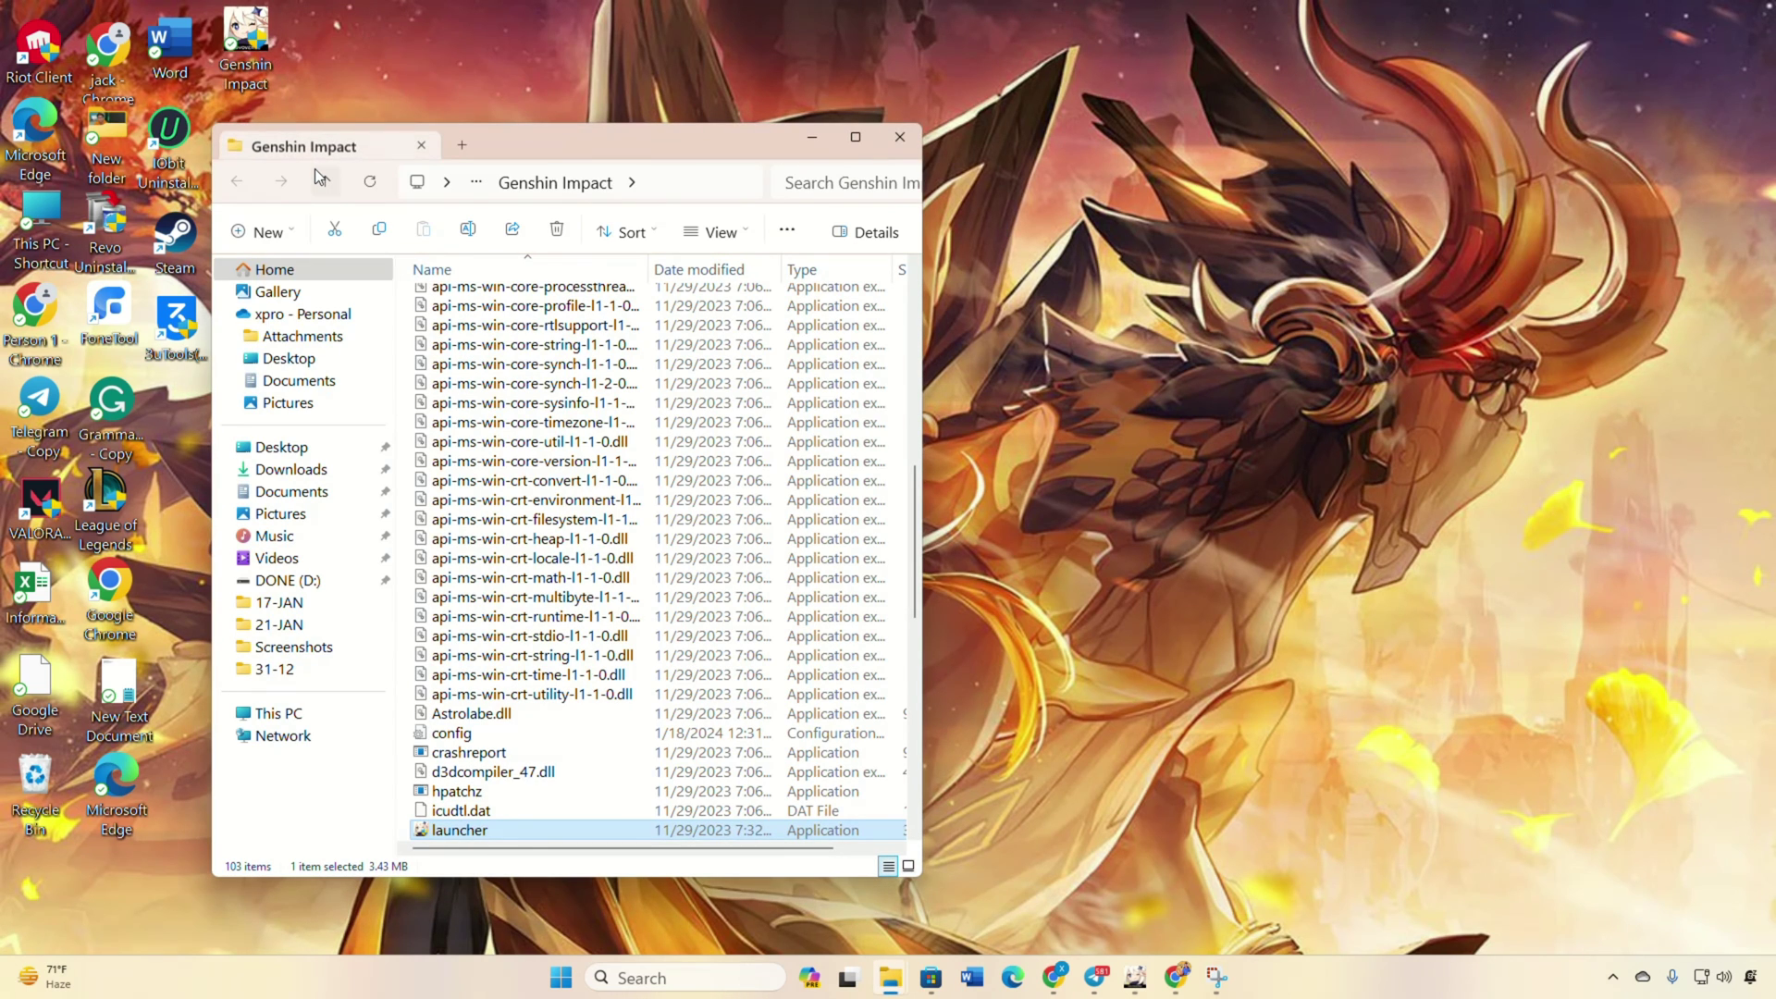
left_click(638, 182)
right_click(632, 183)
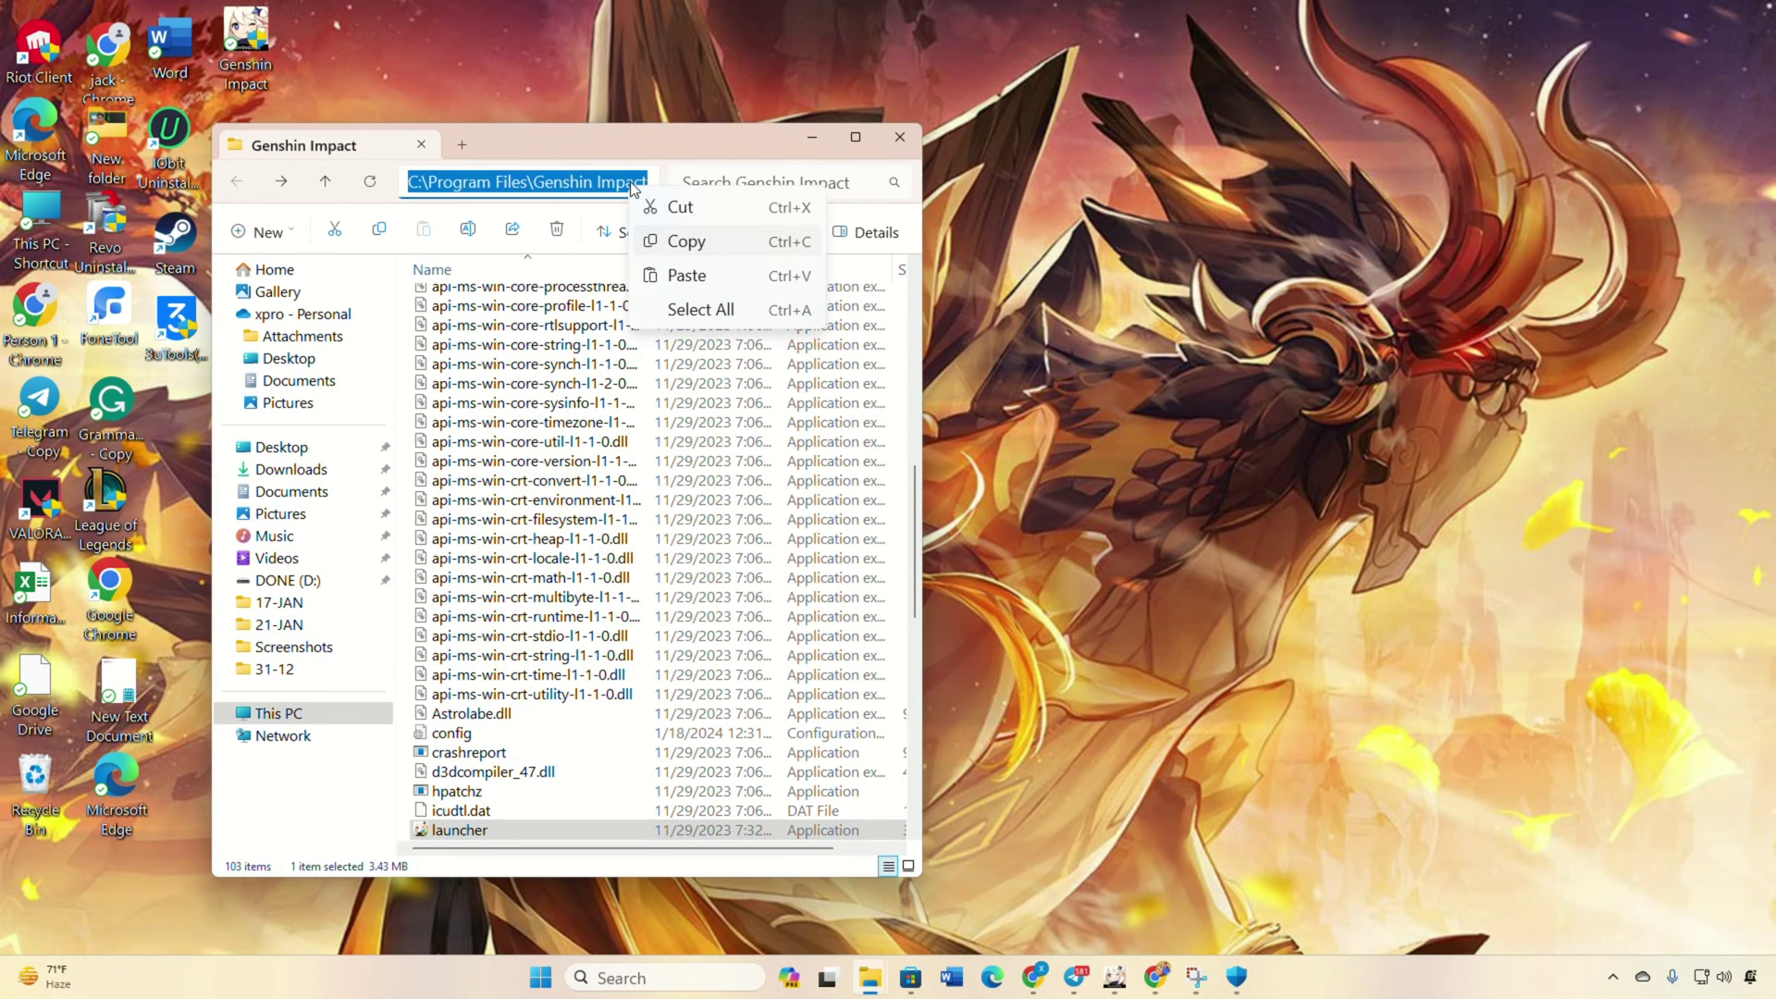
left_click(681, 240)
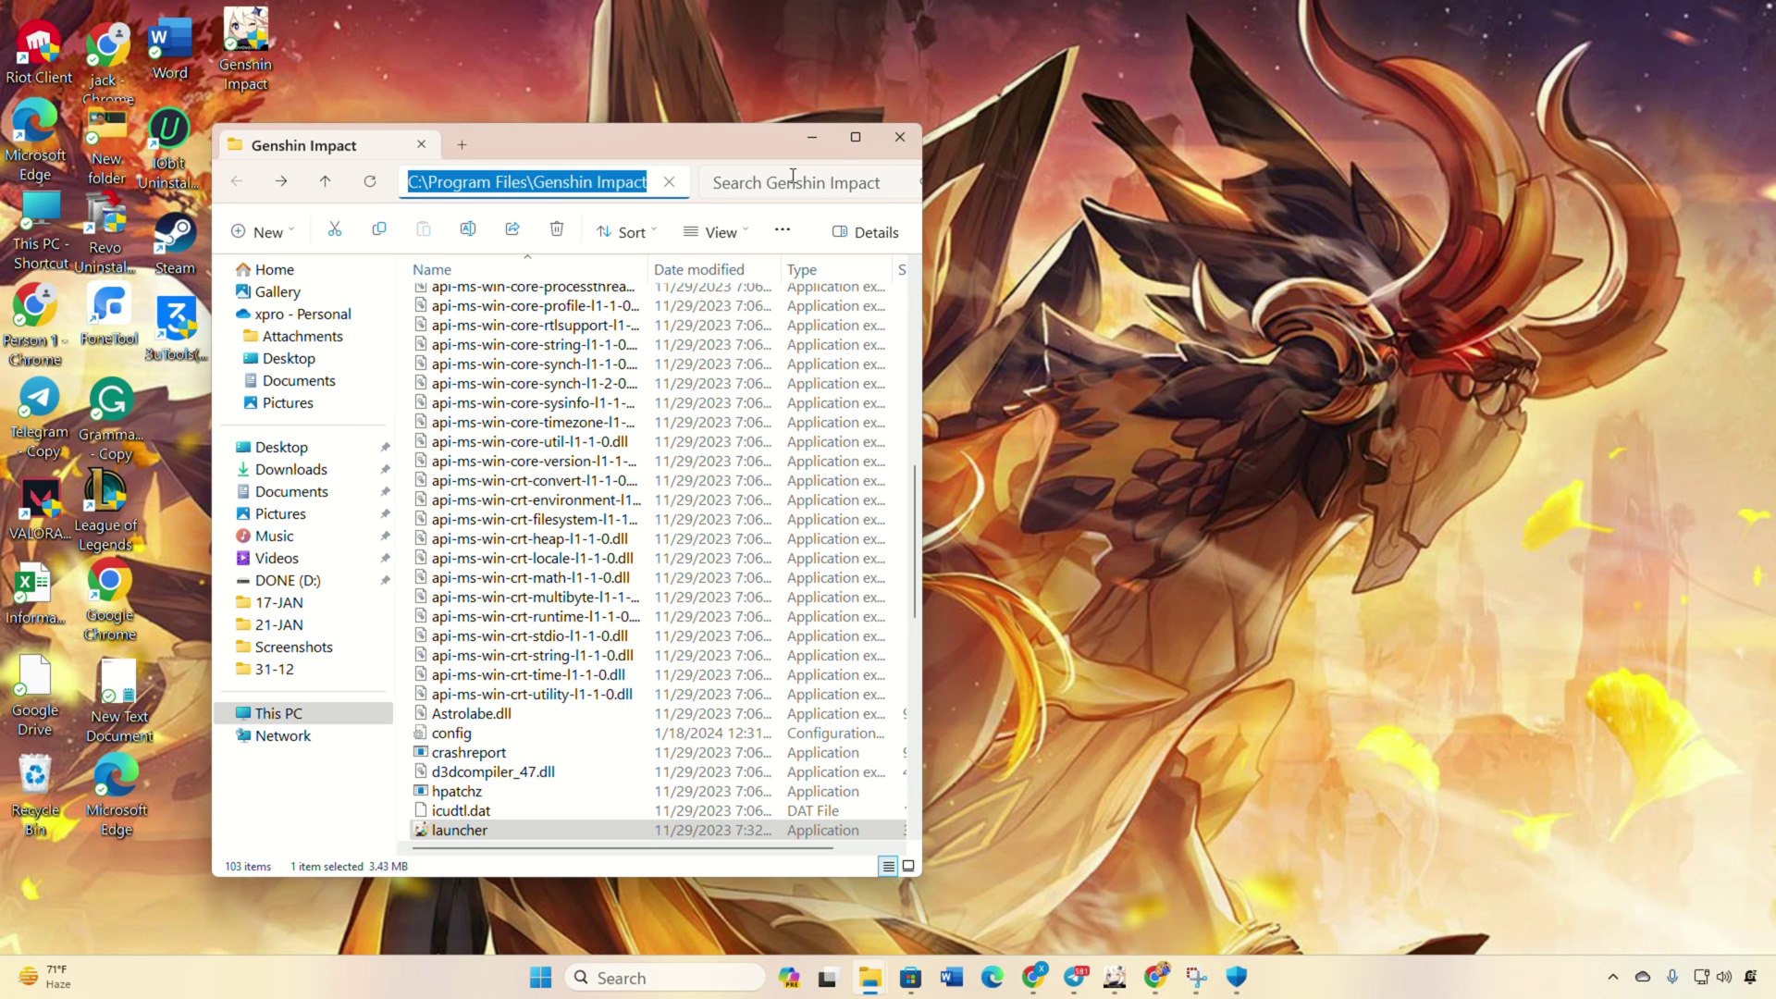
Search 'fire', open Allow an app through firewall, and enable Change settings
left_click(812, 137)
left_click(647, 976)
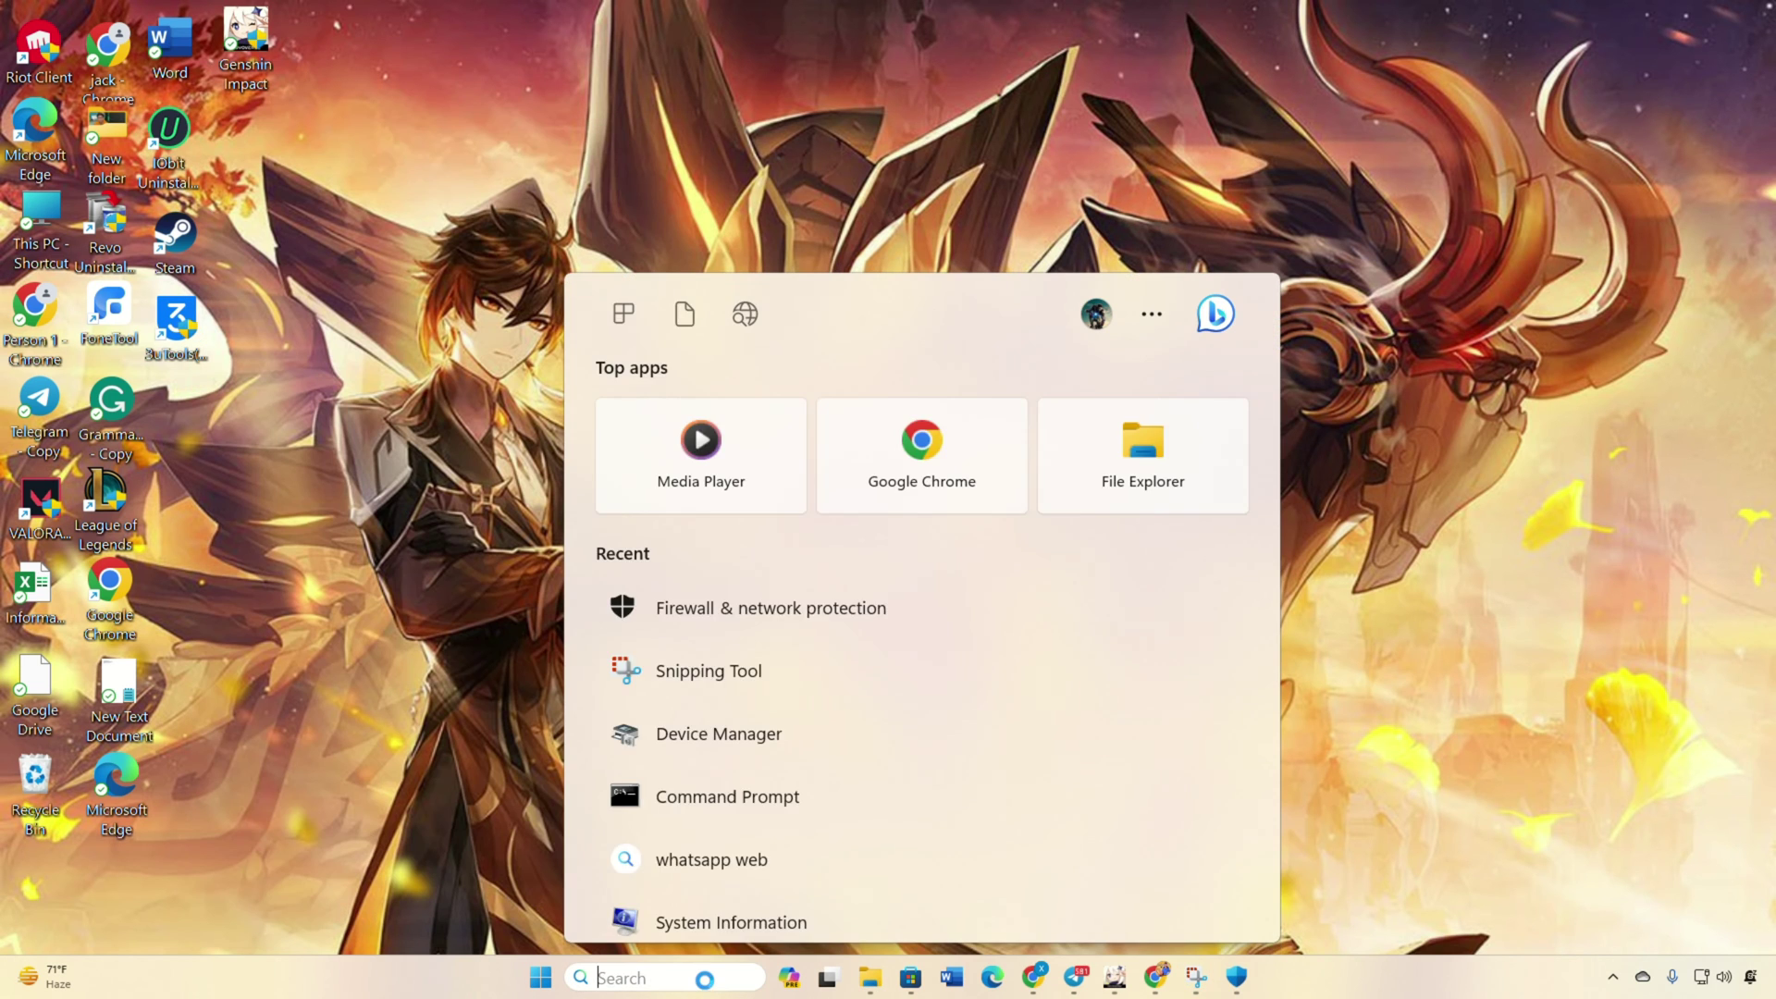
type("fire")
left_click(736, 452)
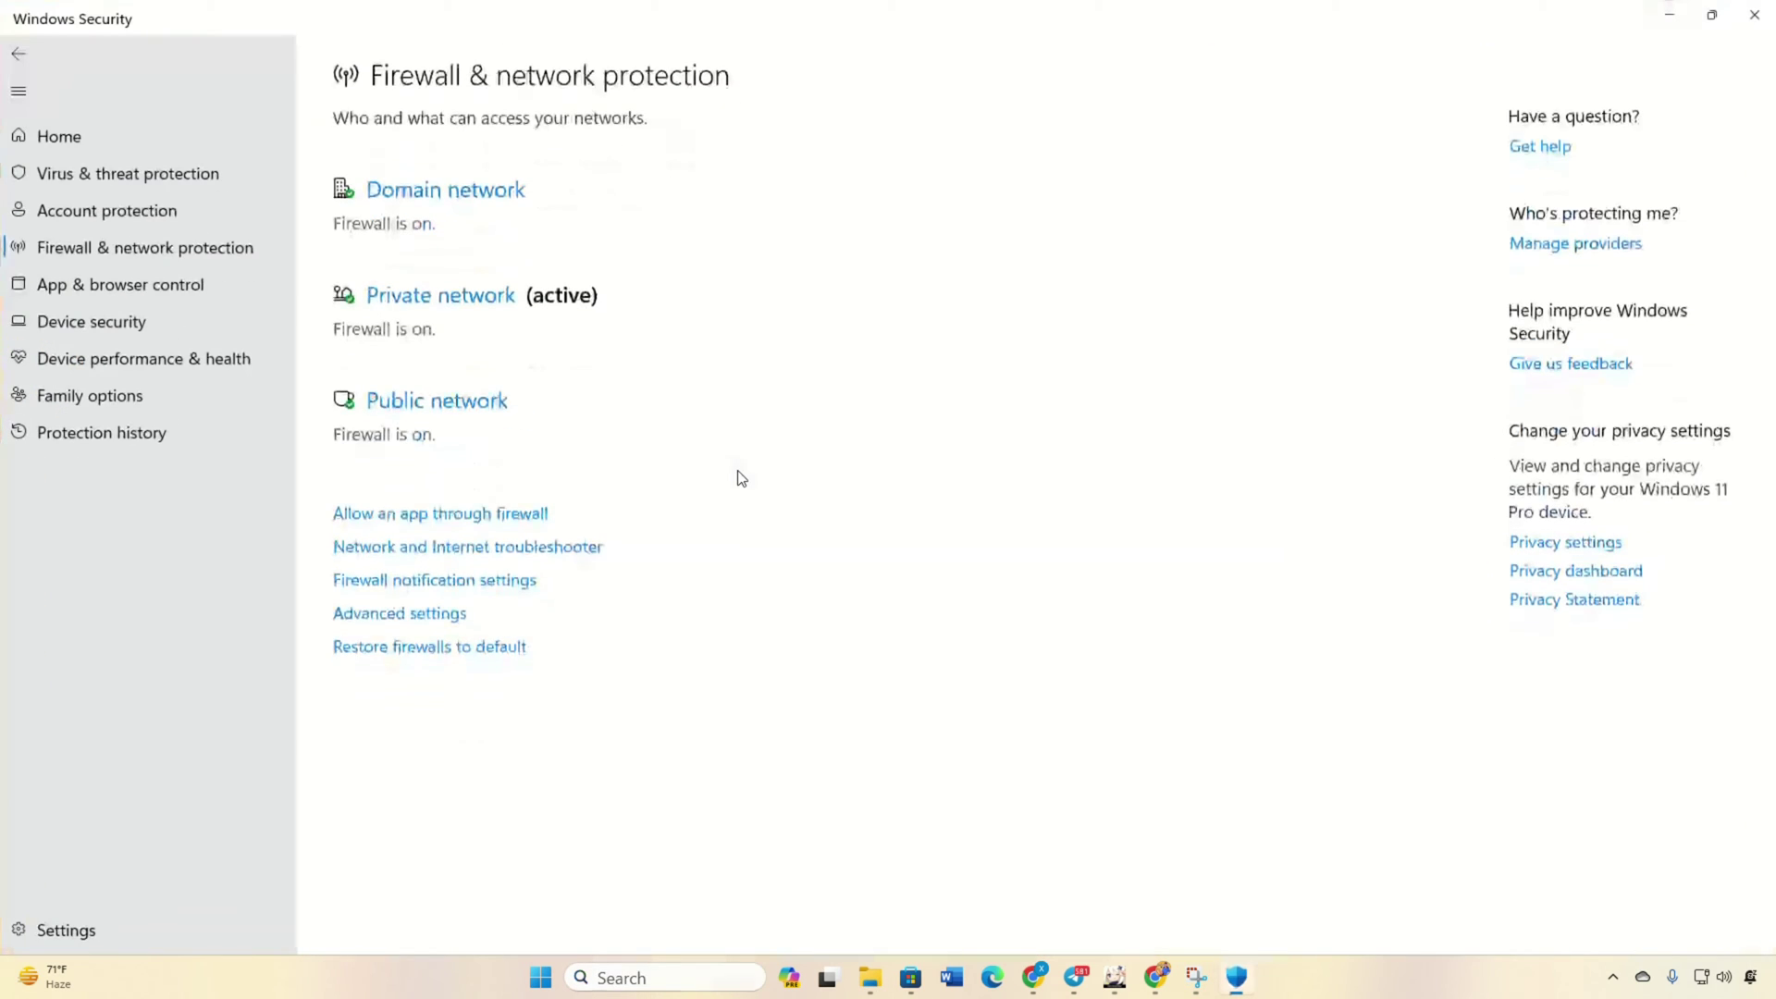
left_click(456, 511)
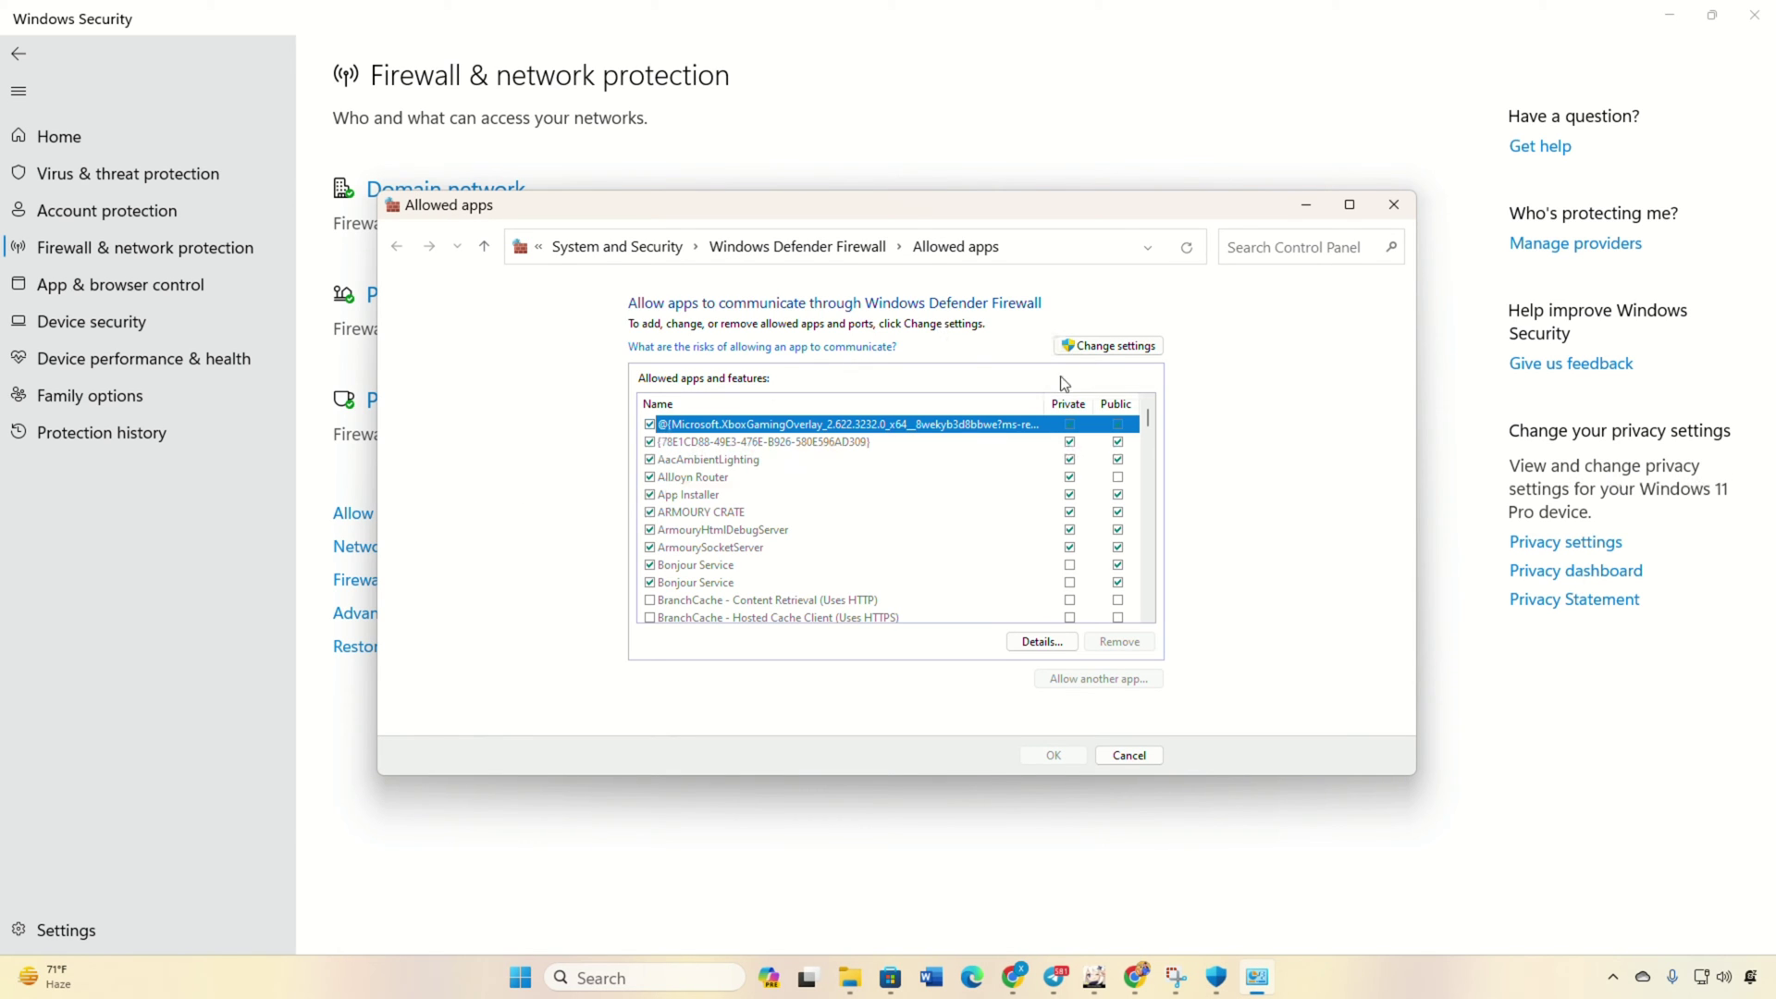
left_click(1089, 348)
Add GenshinImpact.exe from C:\Program Files\Genshin Impact to the allowed apps
left_click(1105, 682)
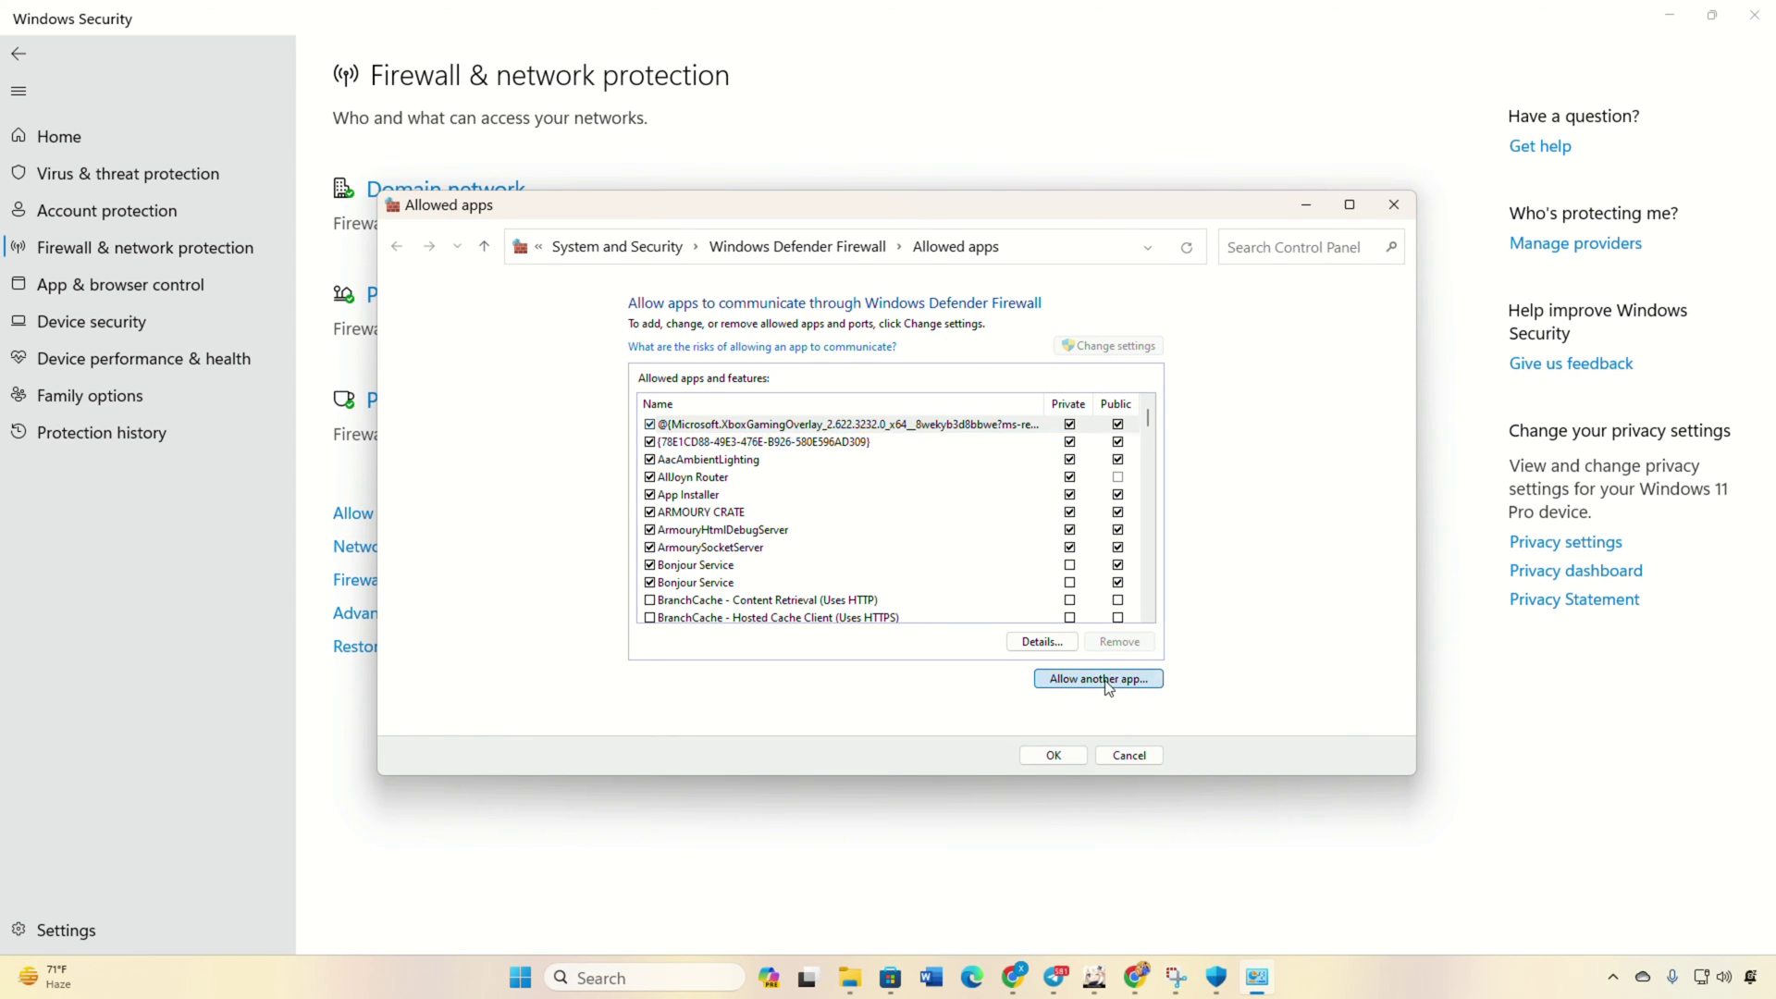
left_click(1026, 586)
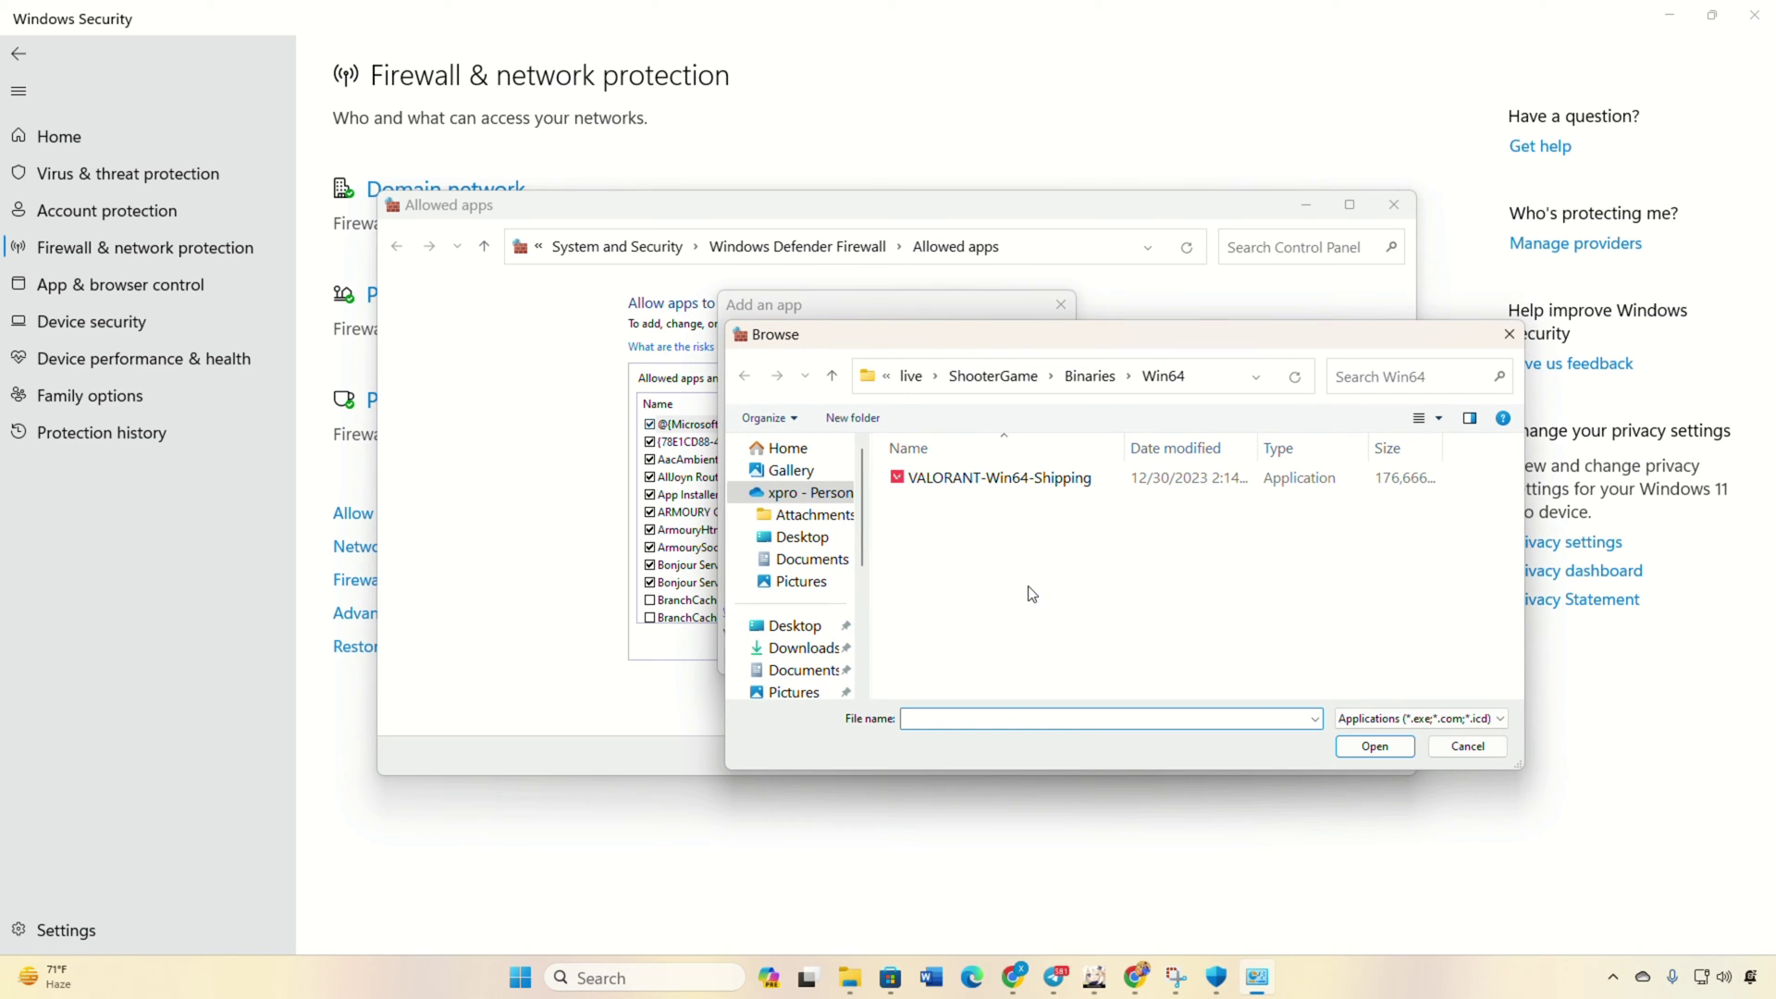
left_click(1212, 375)
key("BackSpace")
type("C:\\Program Files\\Genshin Impact")
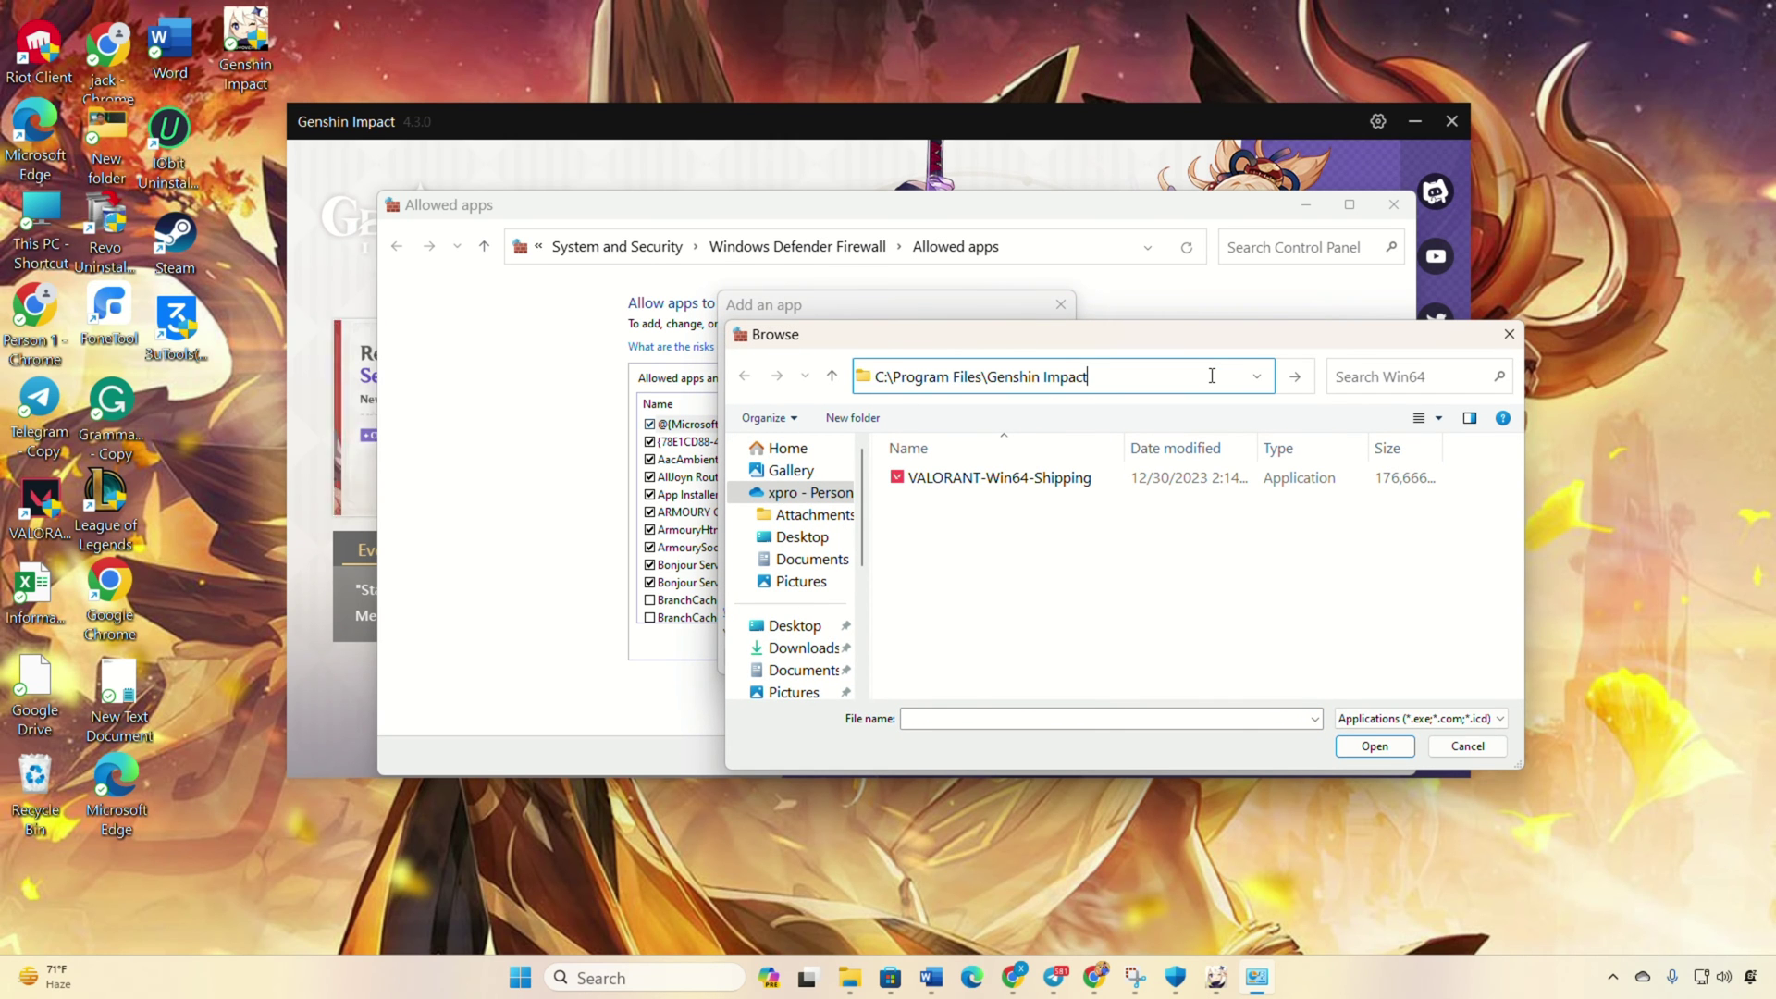
key("Return")
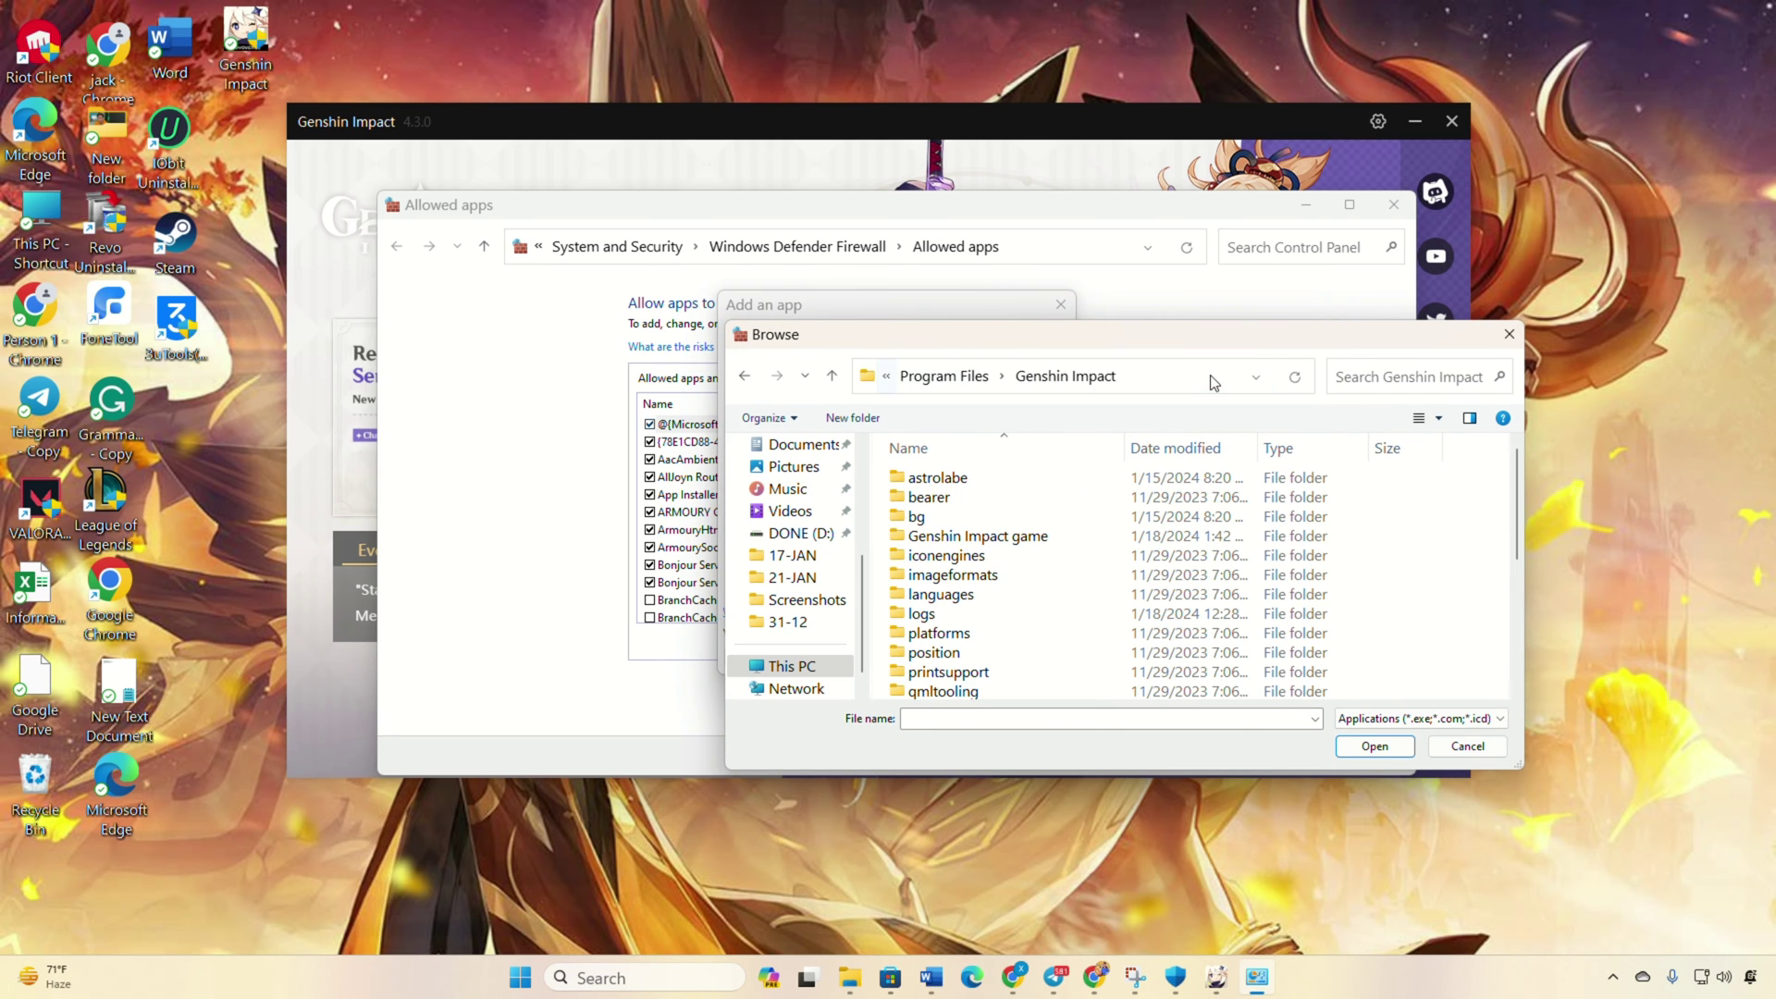
double_click(990, 538)
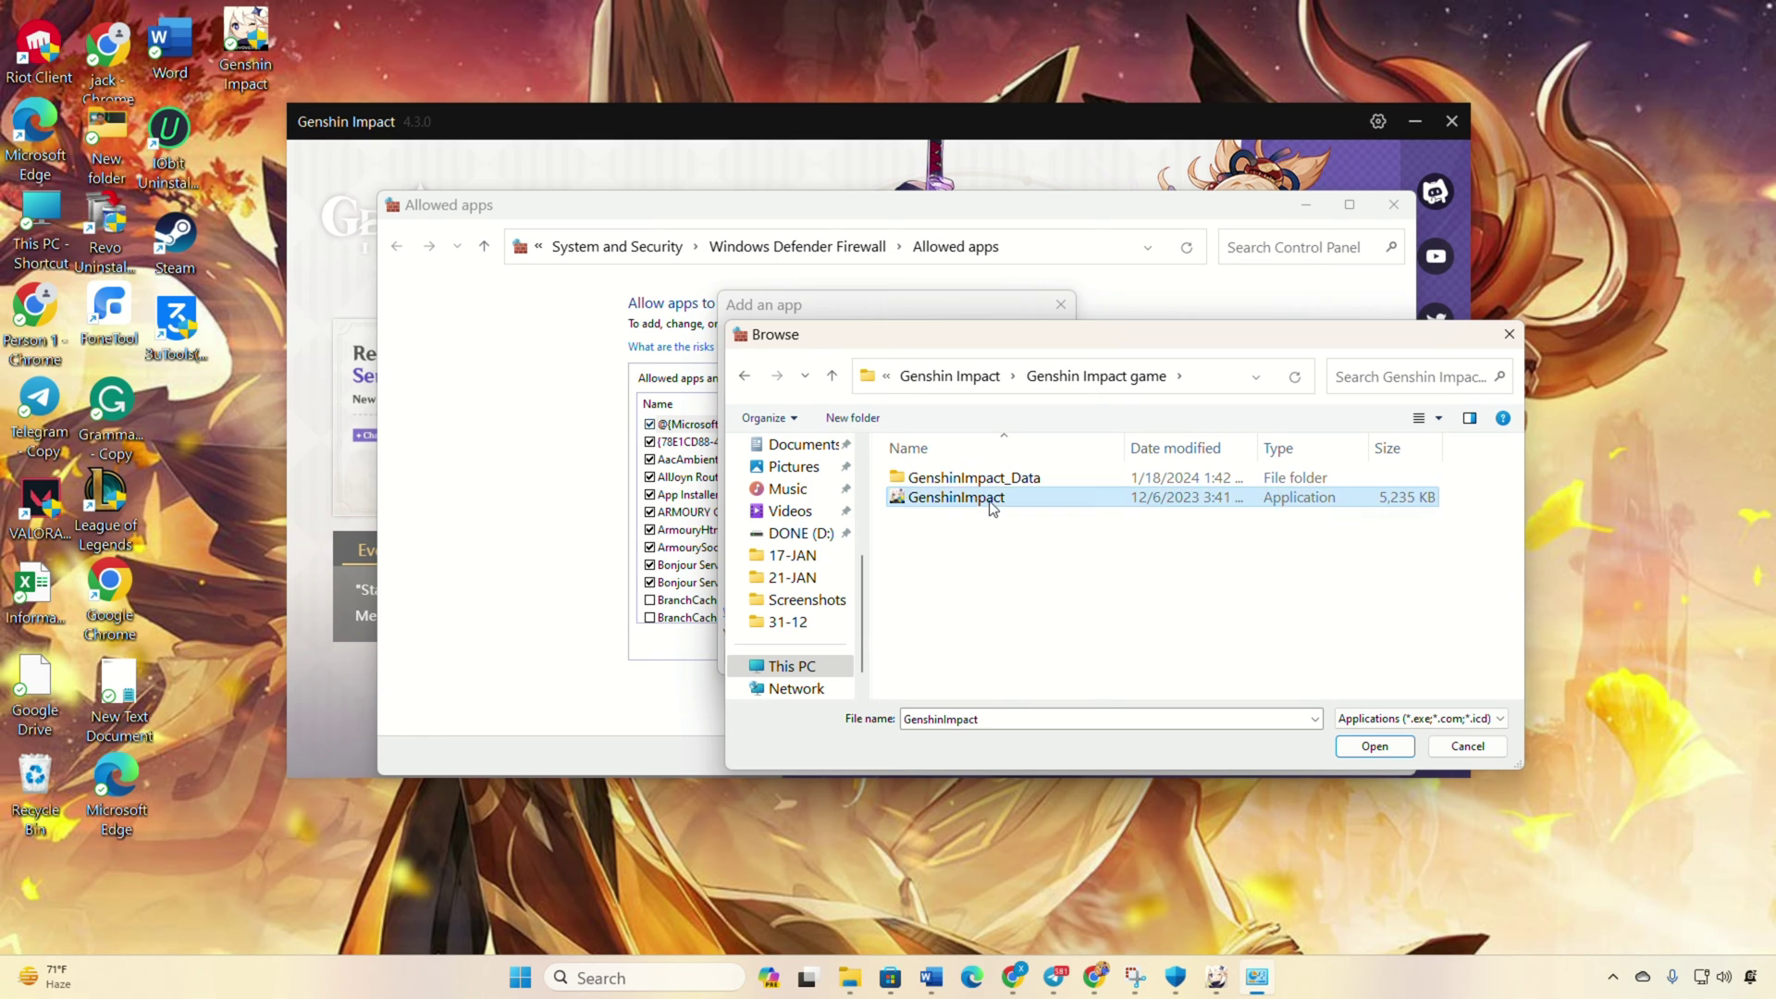
double_click(979, 504)
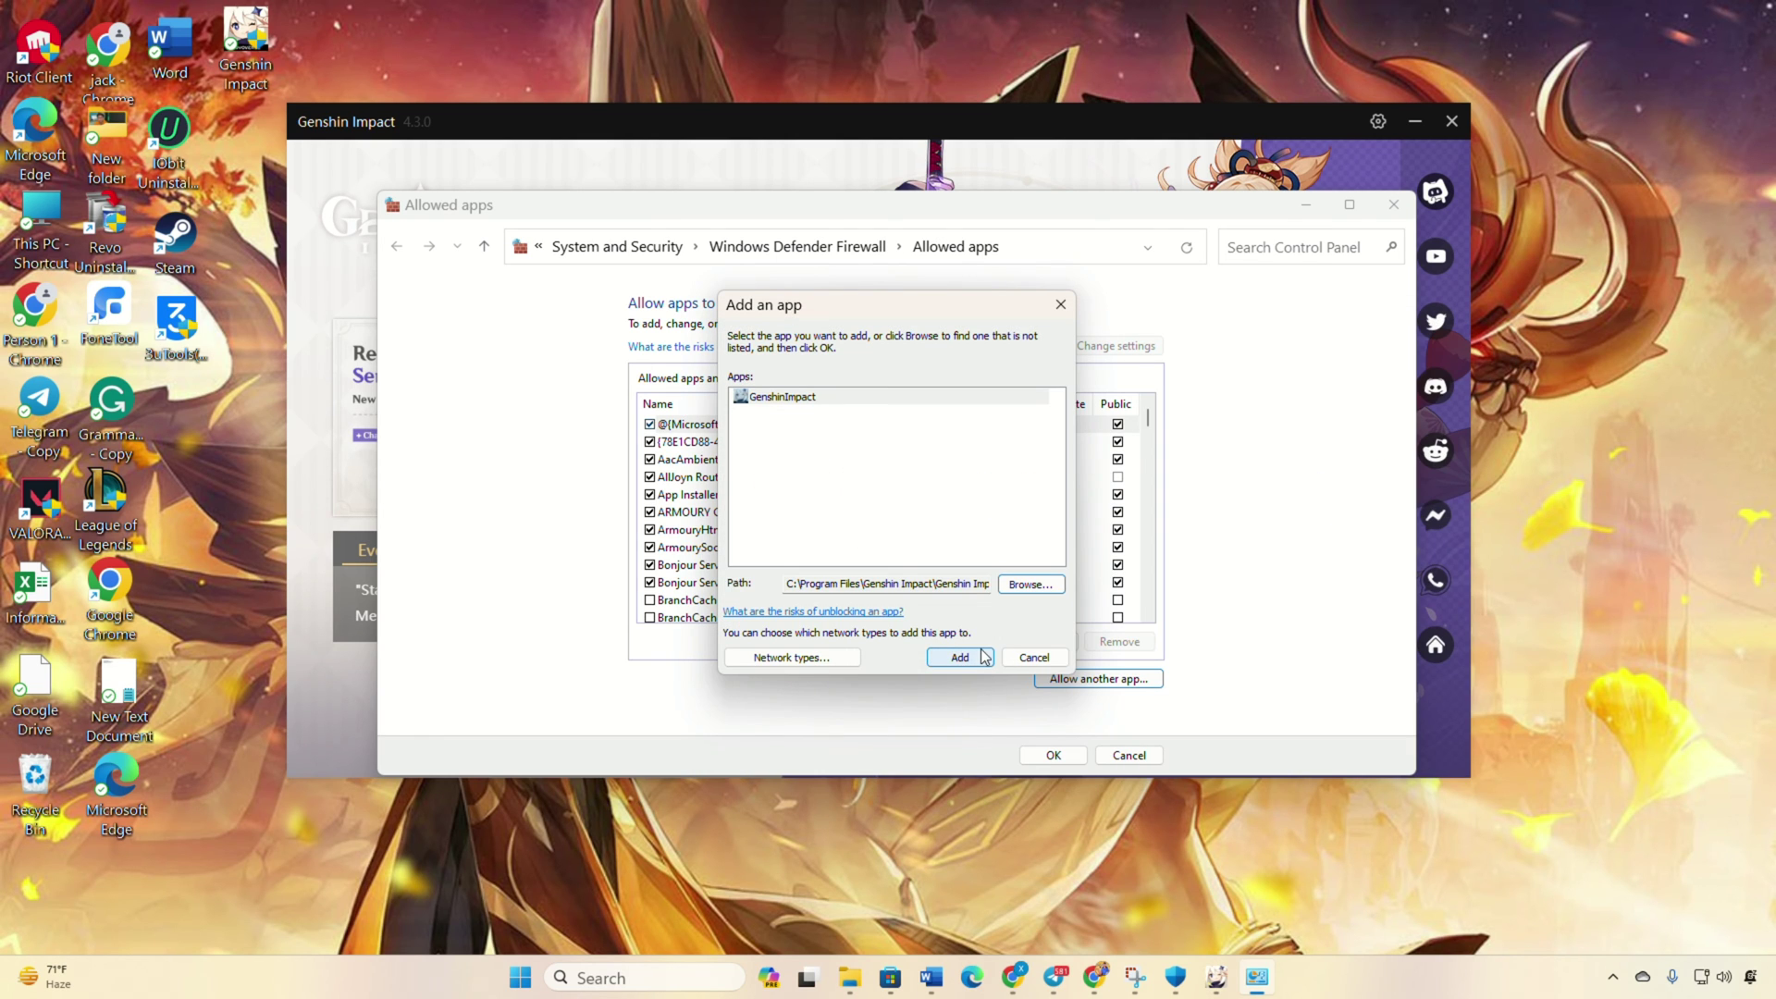
left_click(984, 655)
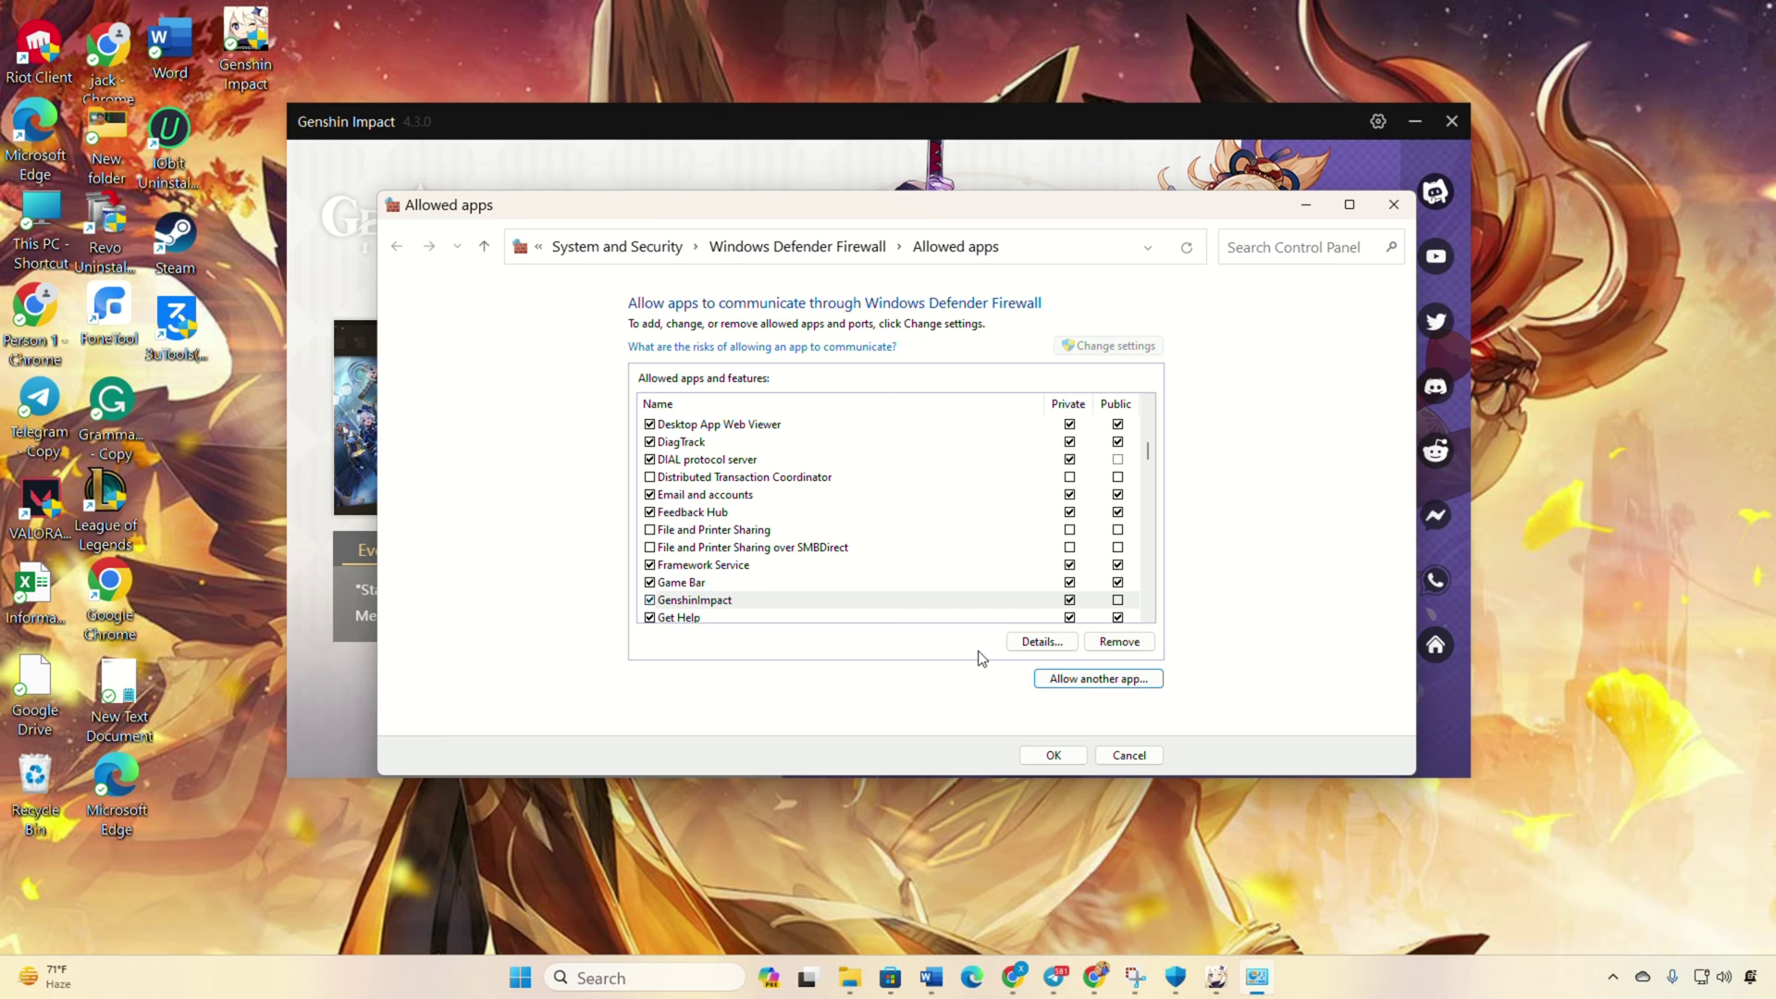
Add ZFGameBrowser from GenshinImpact_Data\Plugins and save the firewall changes
left_click(1113, 680)
left_click(1026, 587)
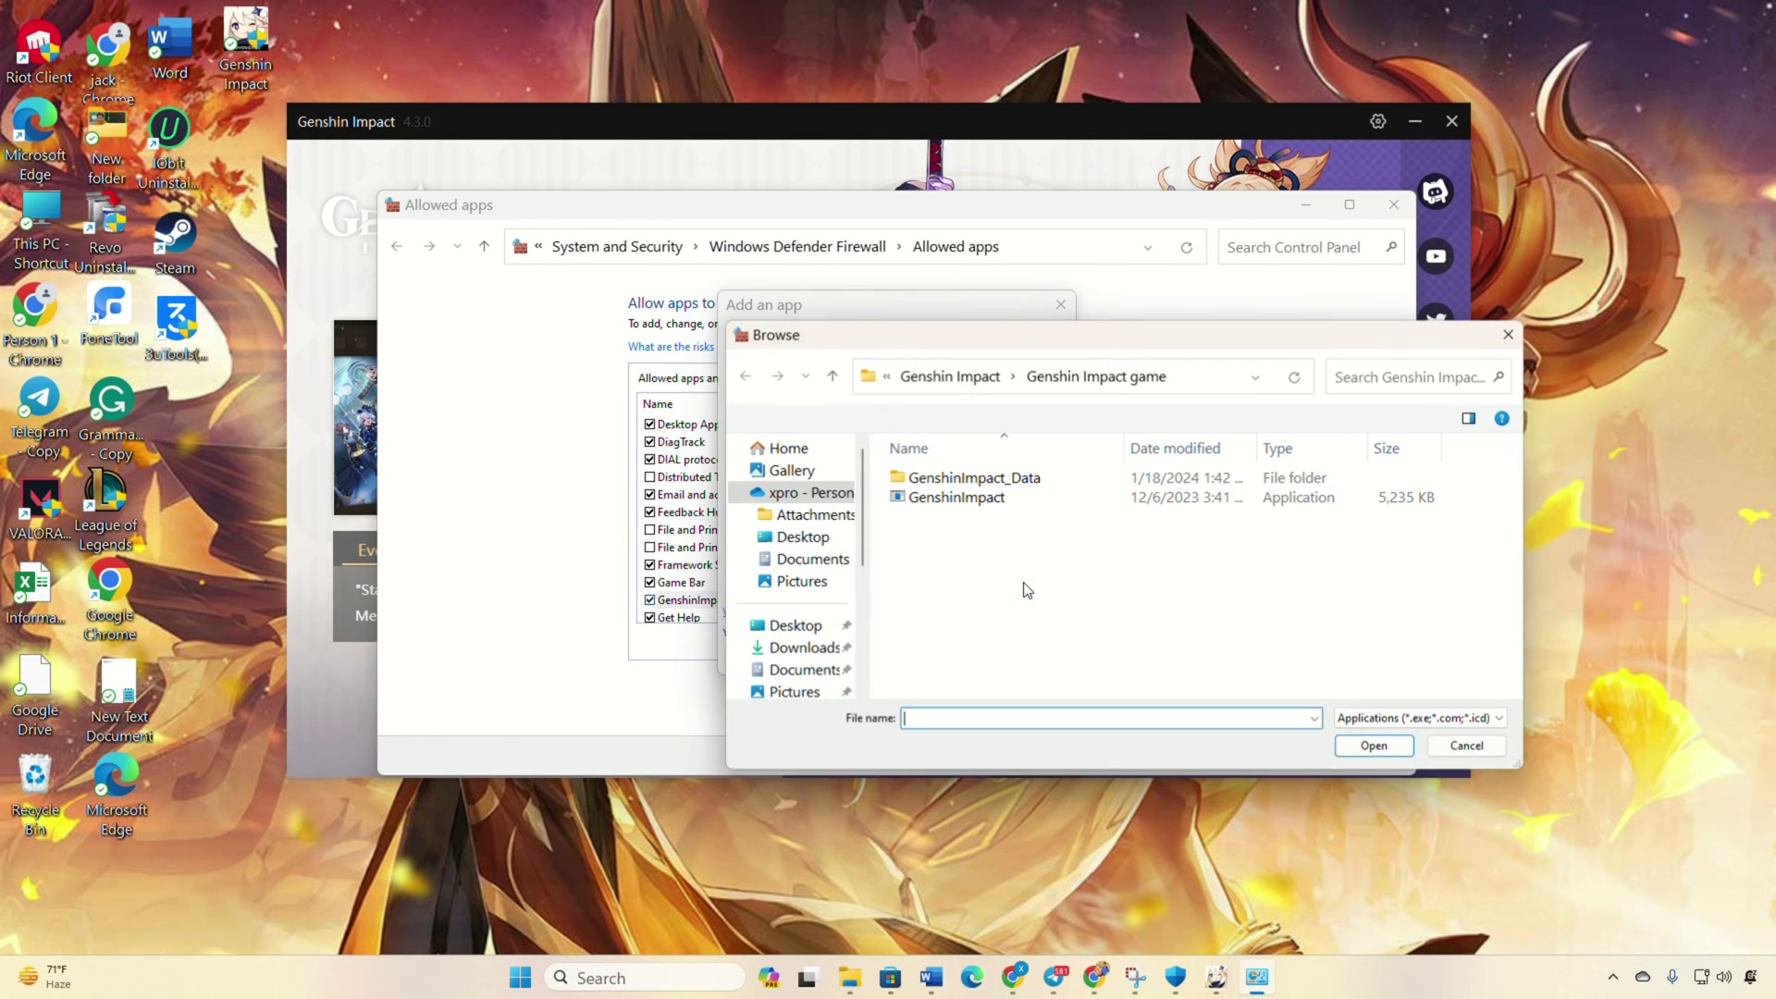
double_click(971, 481)
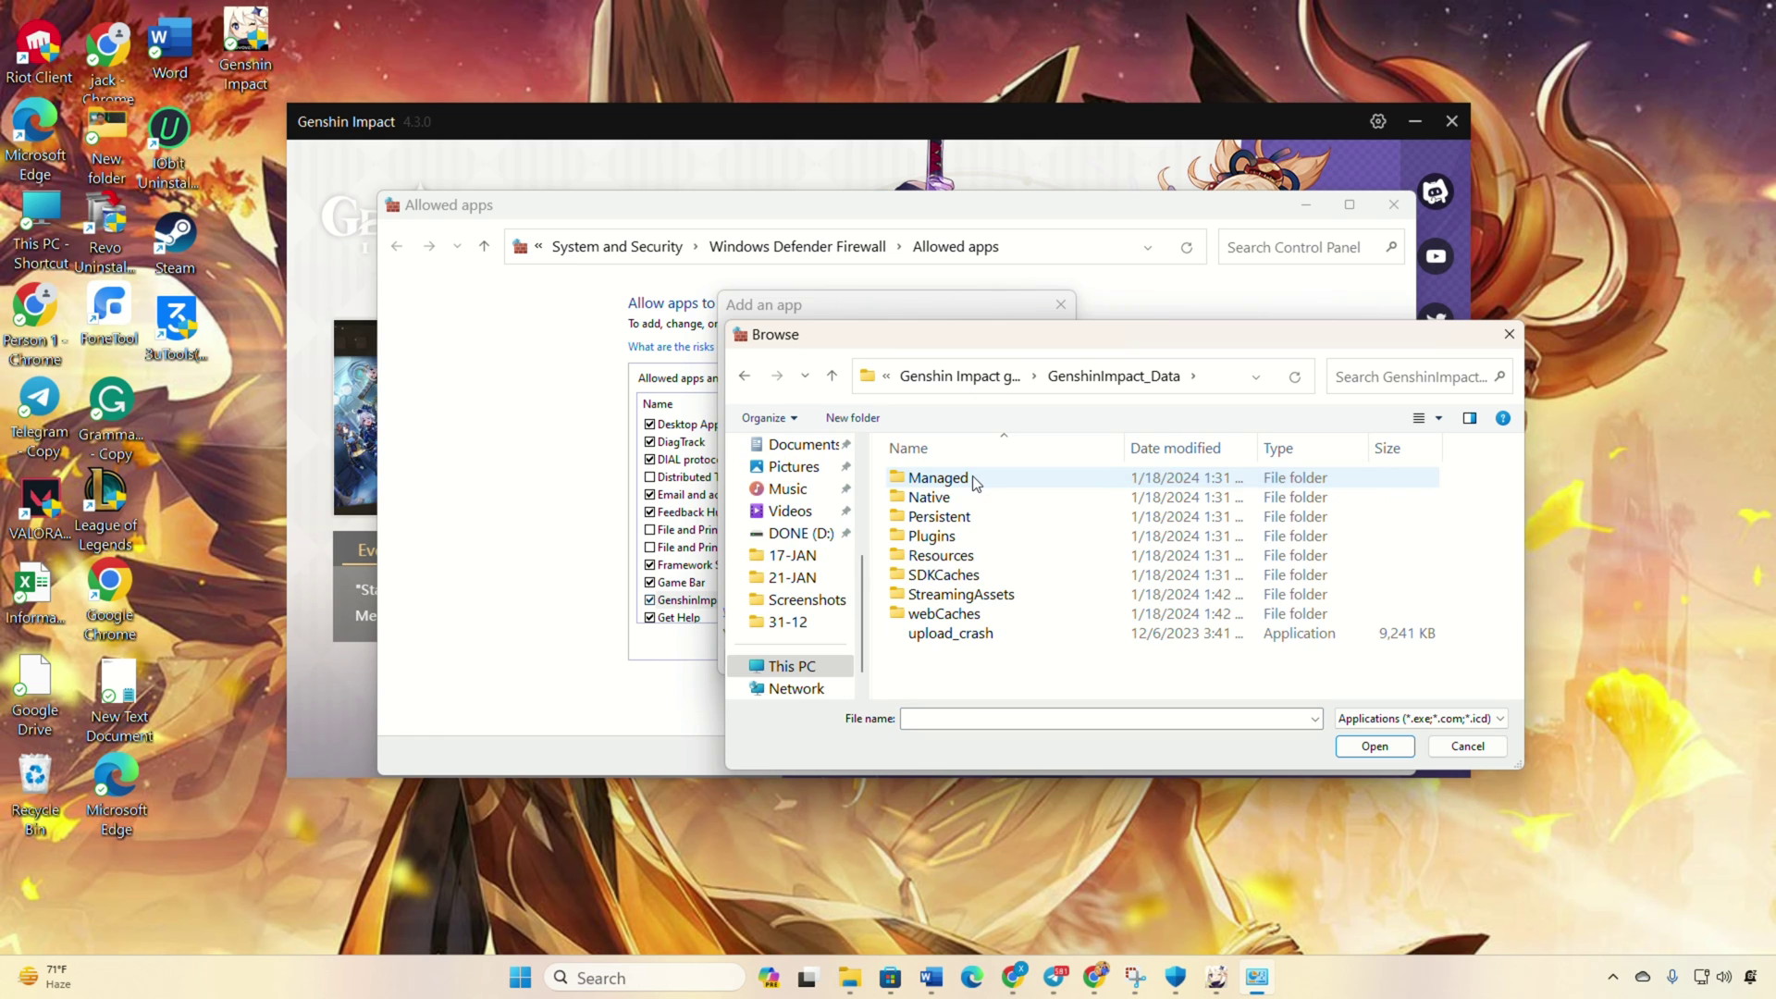
double_click(955, 538)
double_click(941, 518)
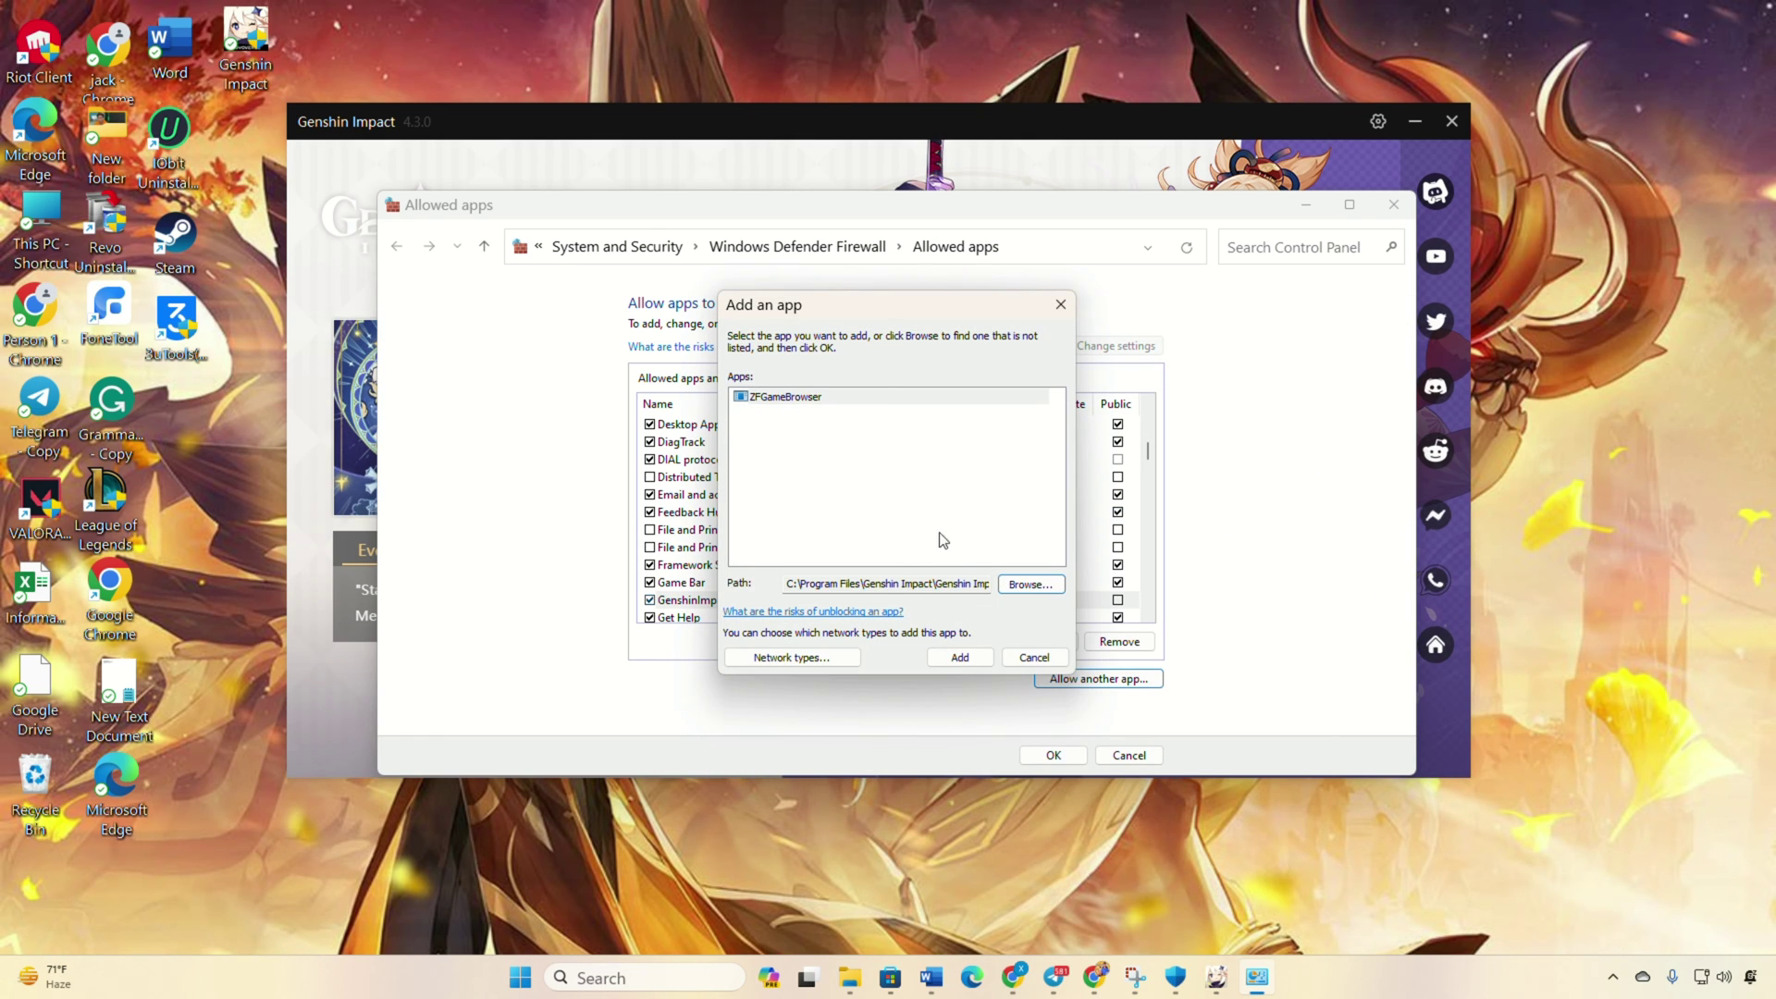
left_click(957, 658)
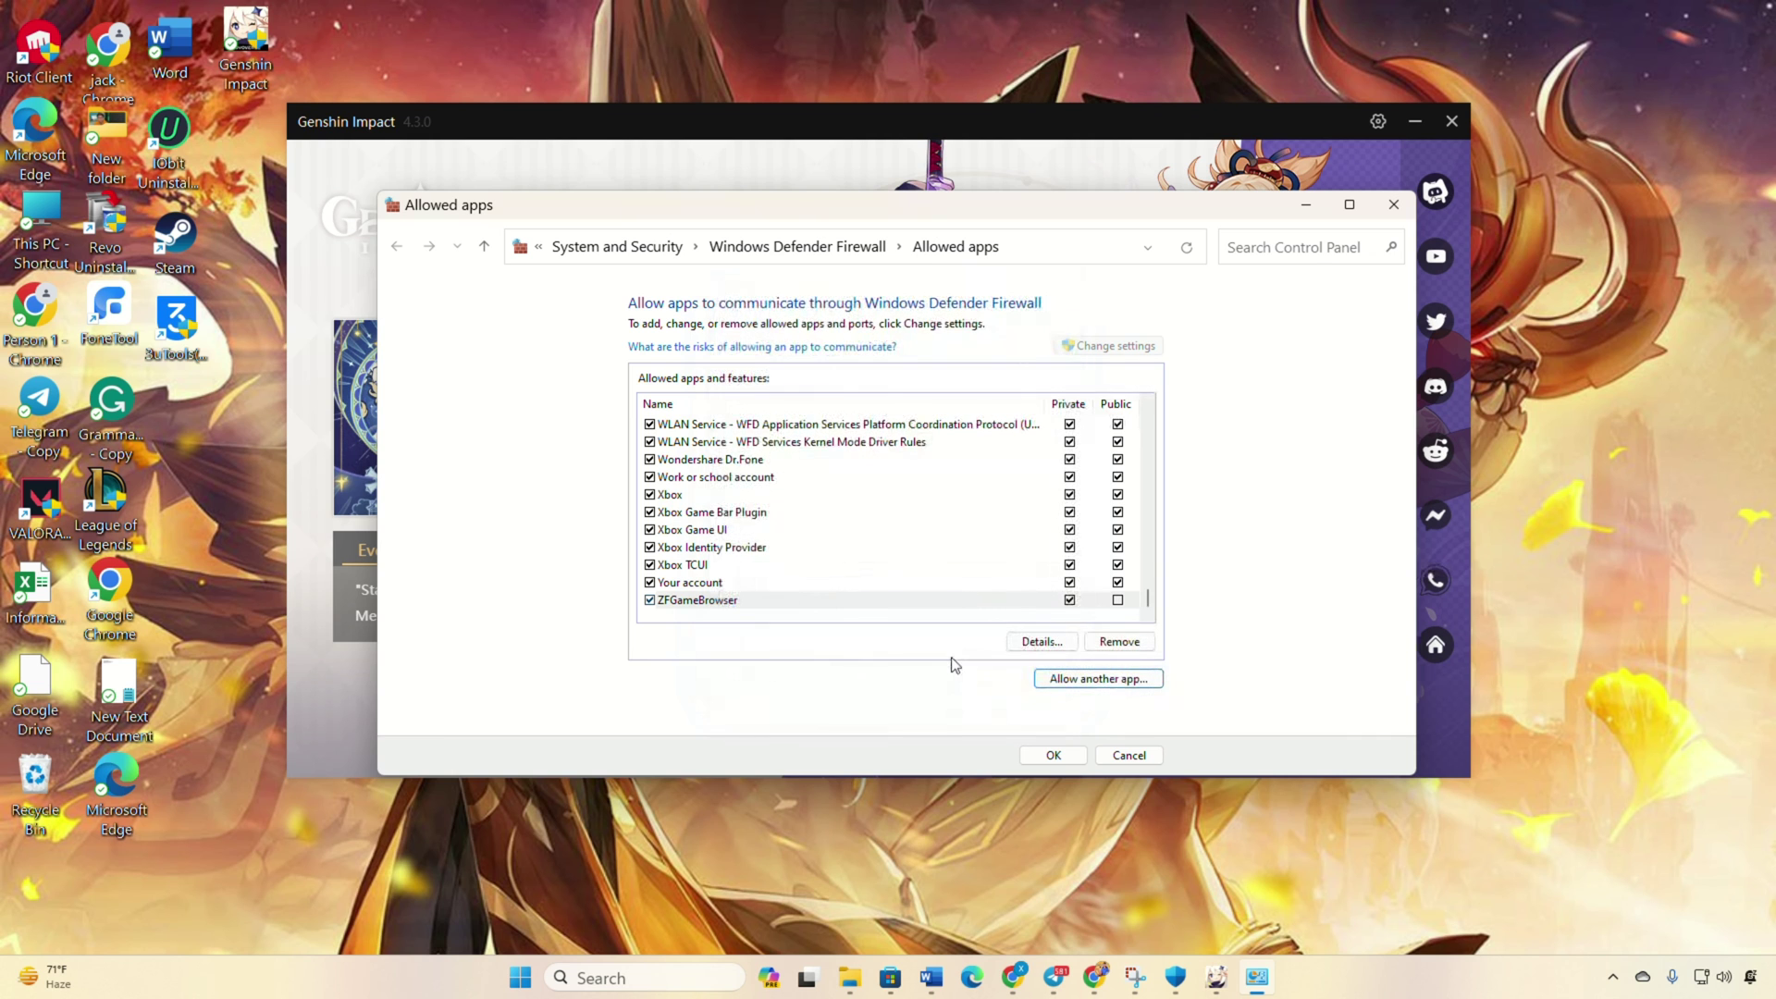
left_click(1052, 755)
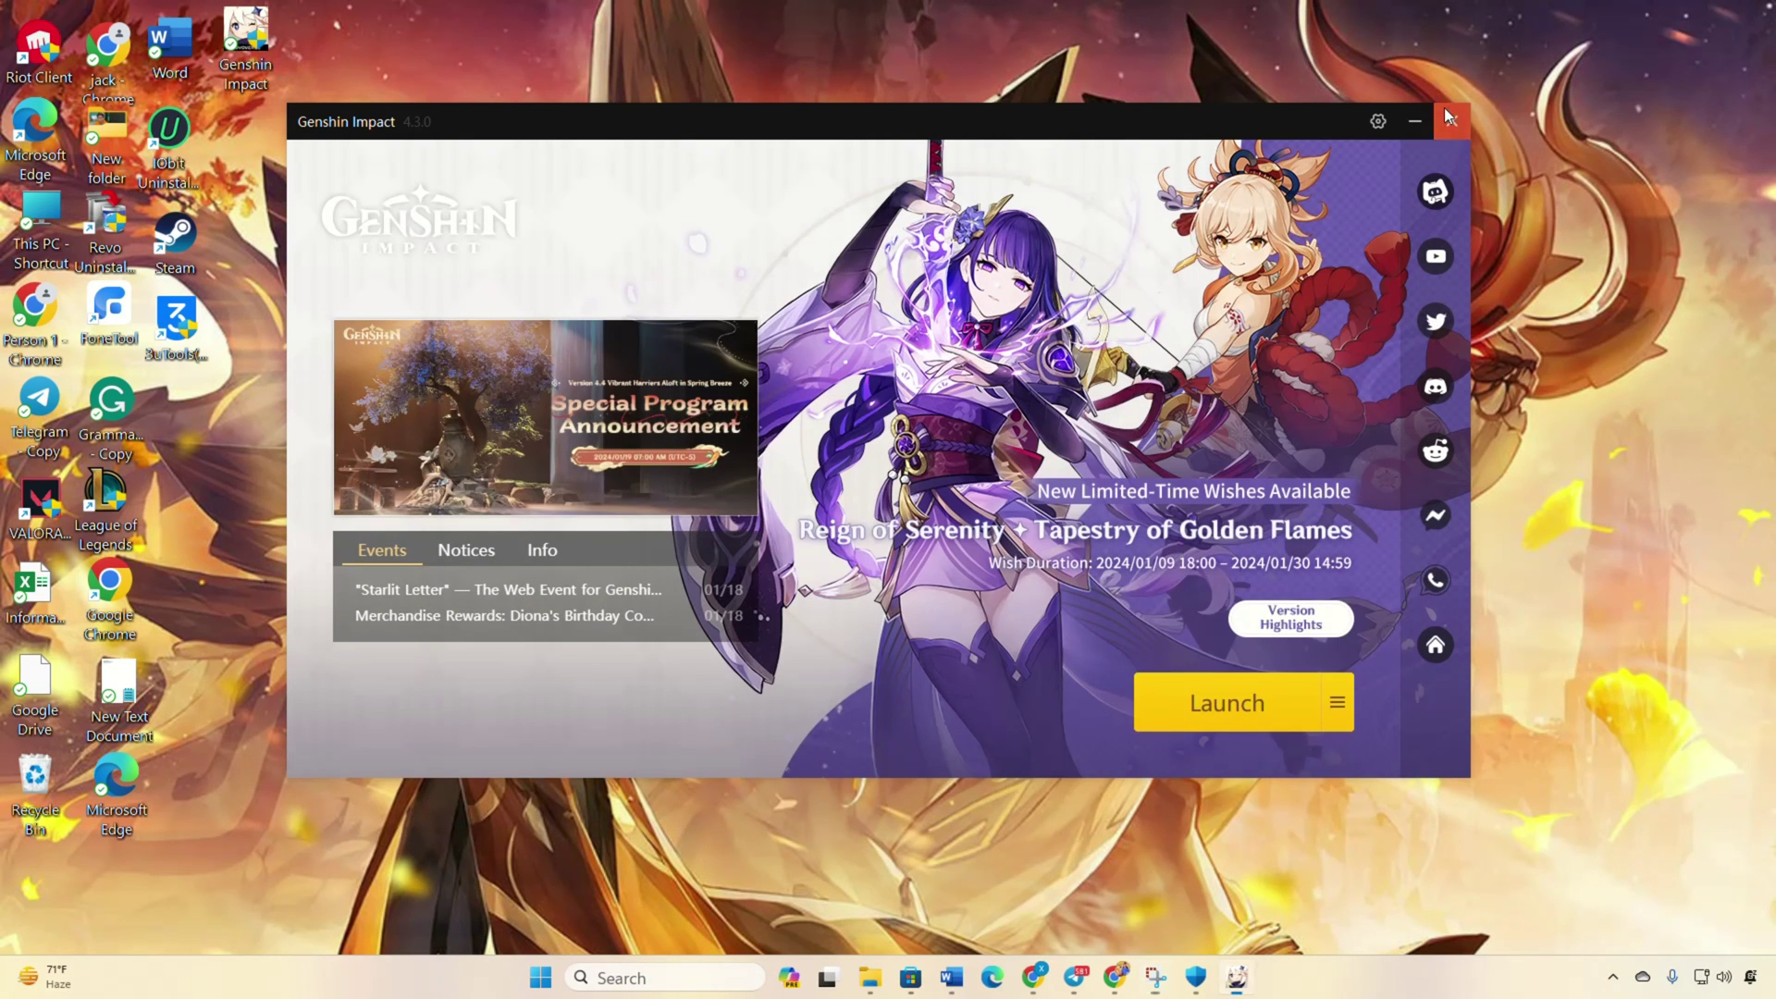
Close the Genshin Impact launcher and restart the PC
left_click(1448, 116)
left_click(562, 976)
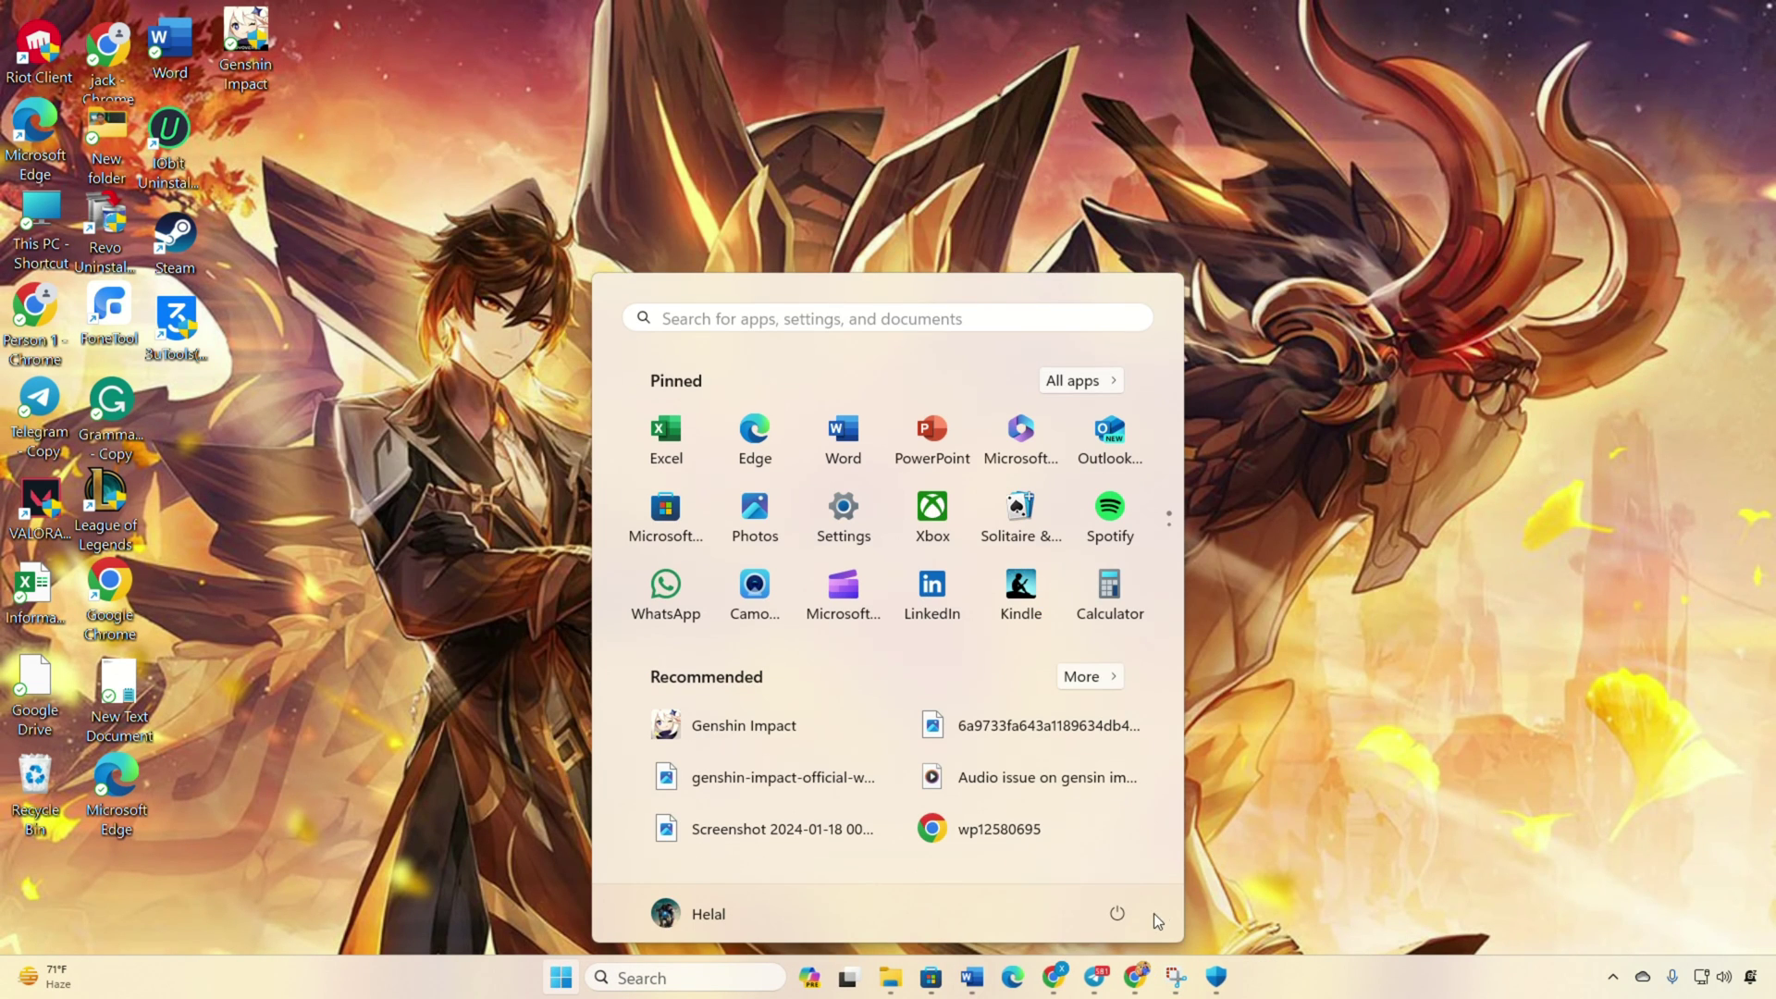
left_click(1117, 913)
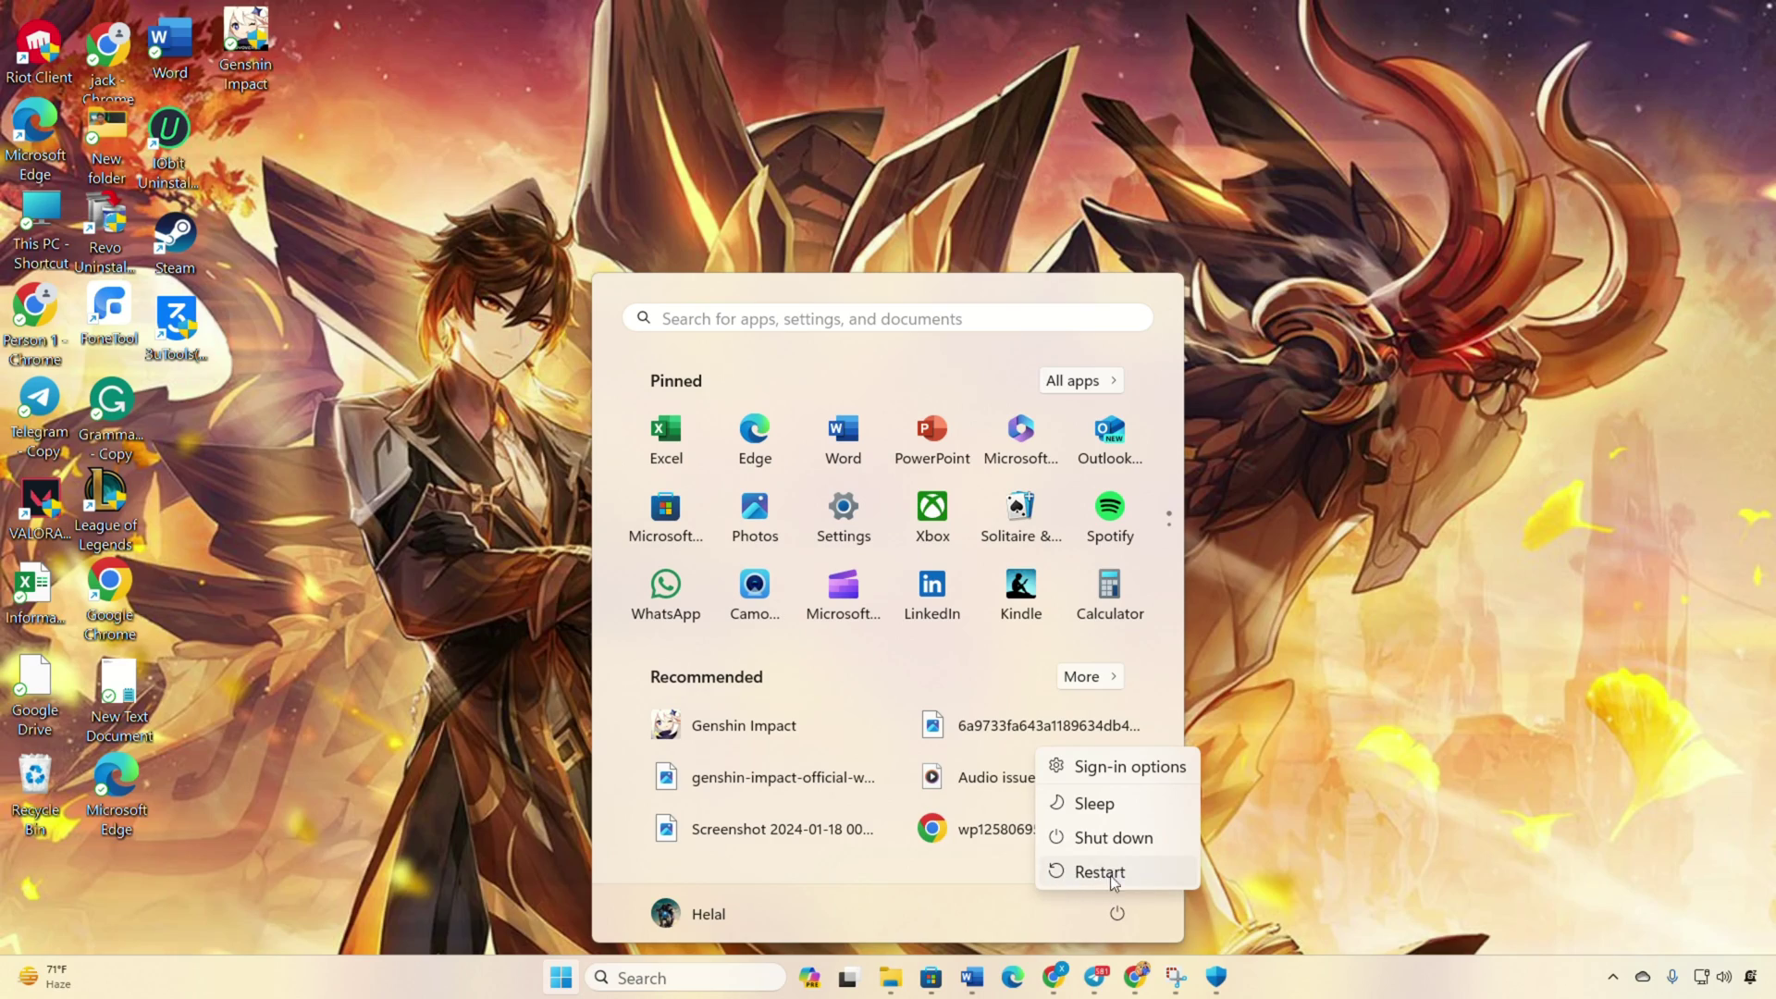
left_click(1100, 871)
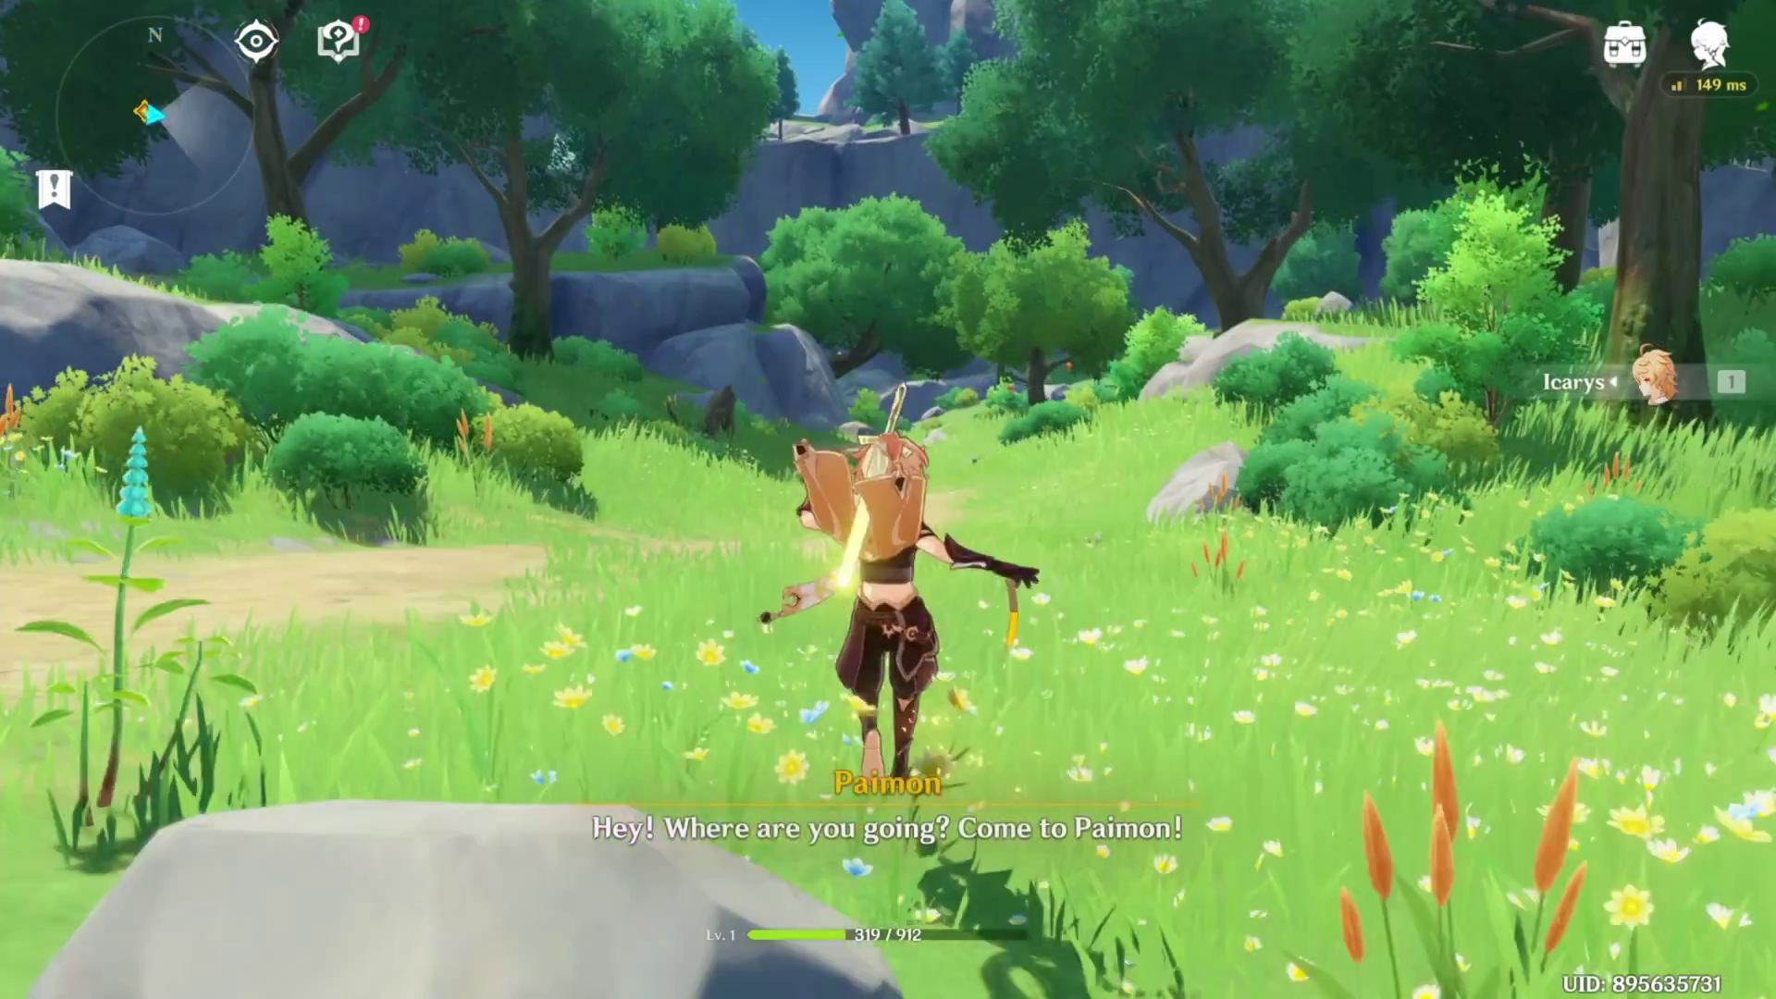
Run the character through the flowery meadow into the forest, swinging the sword
key("w")
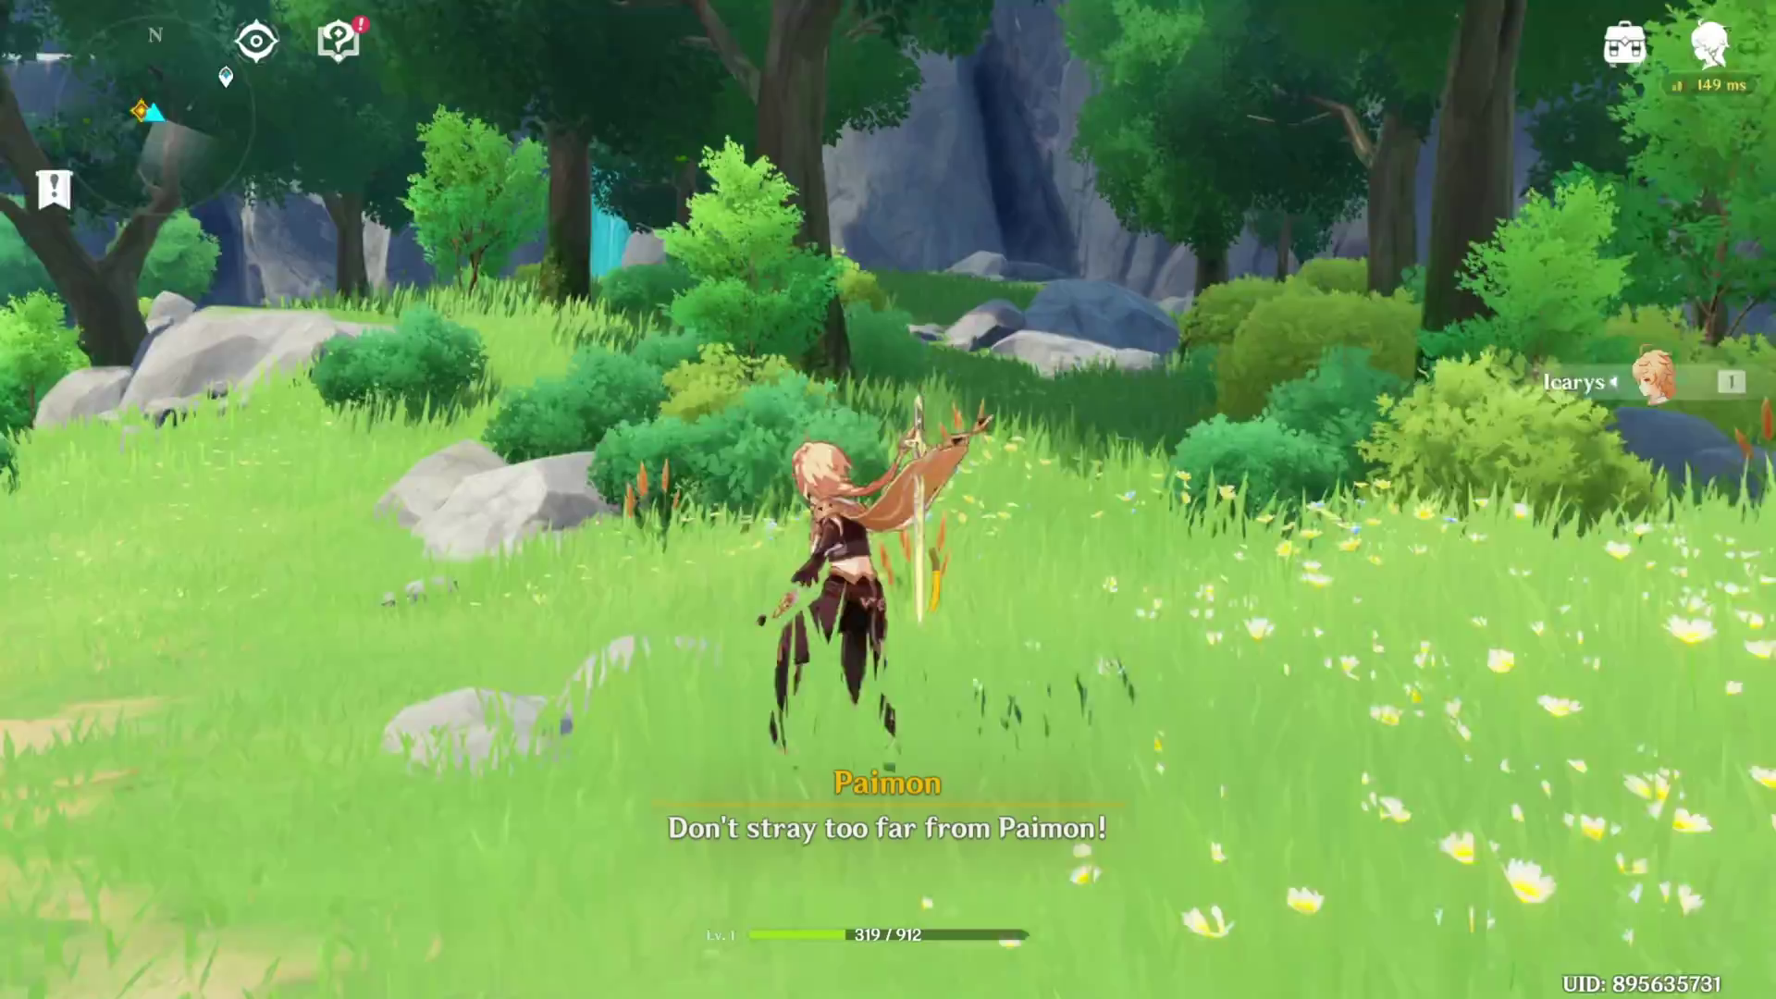
key("w")
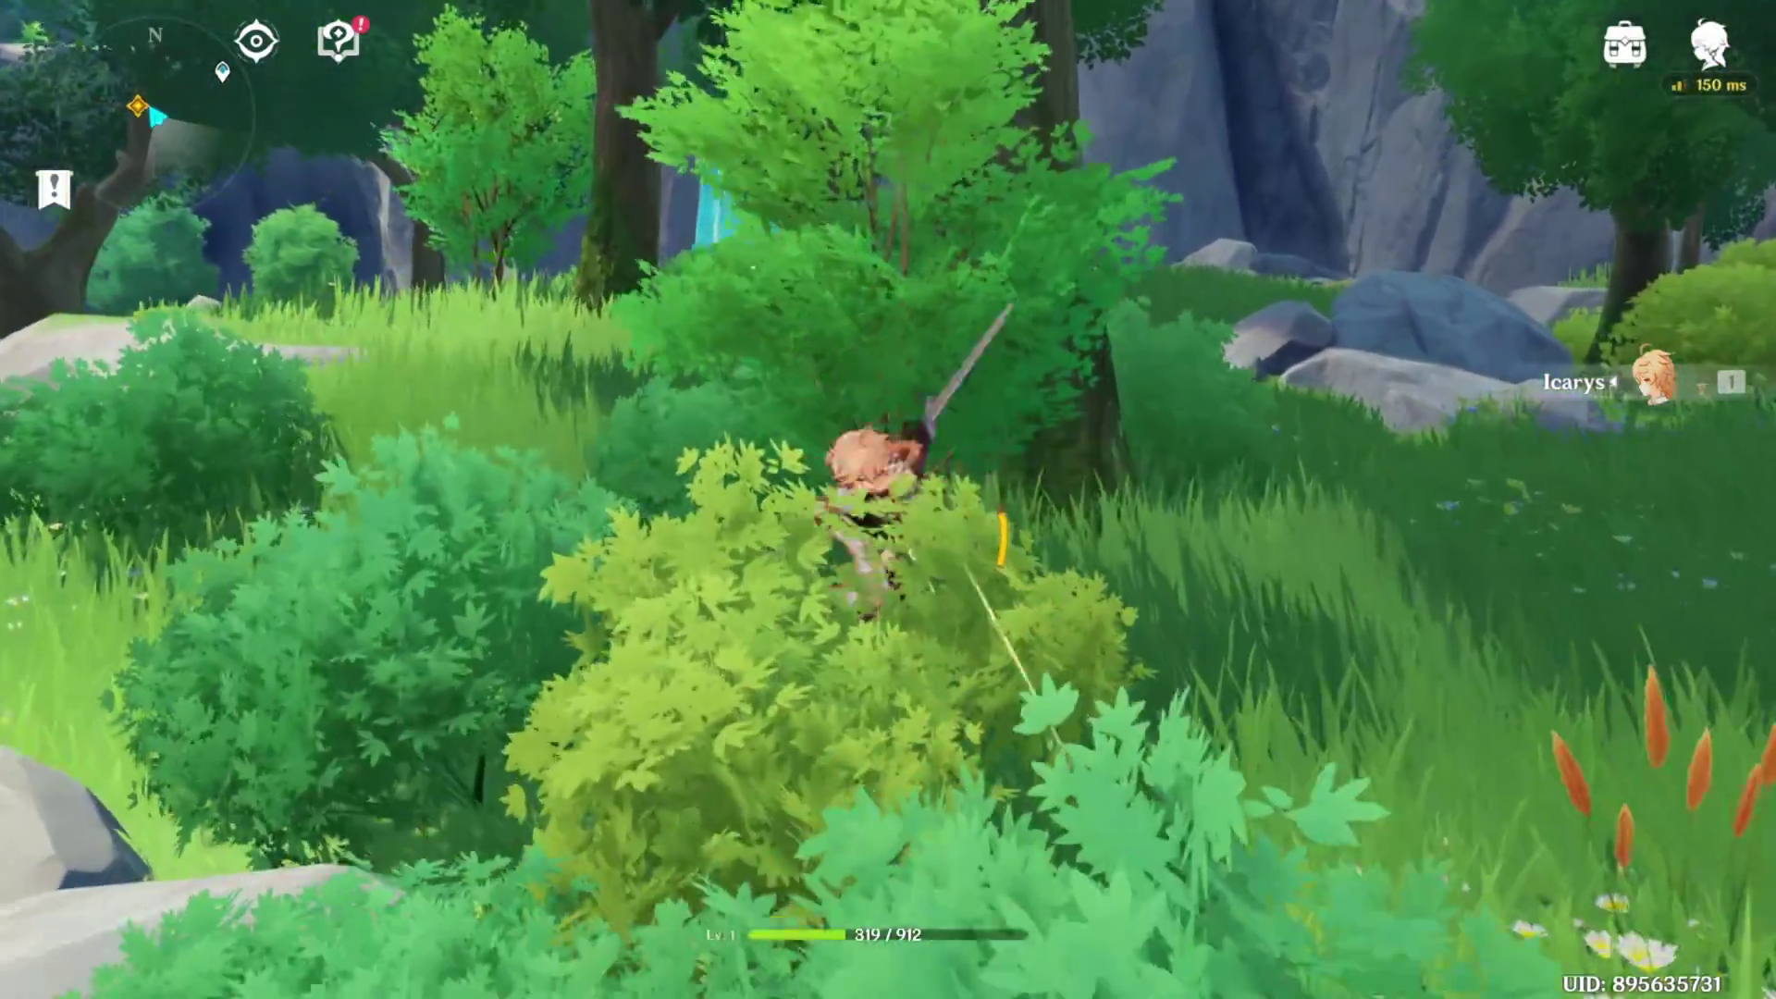
key("w")
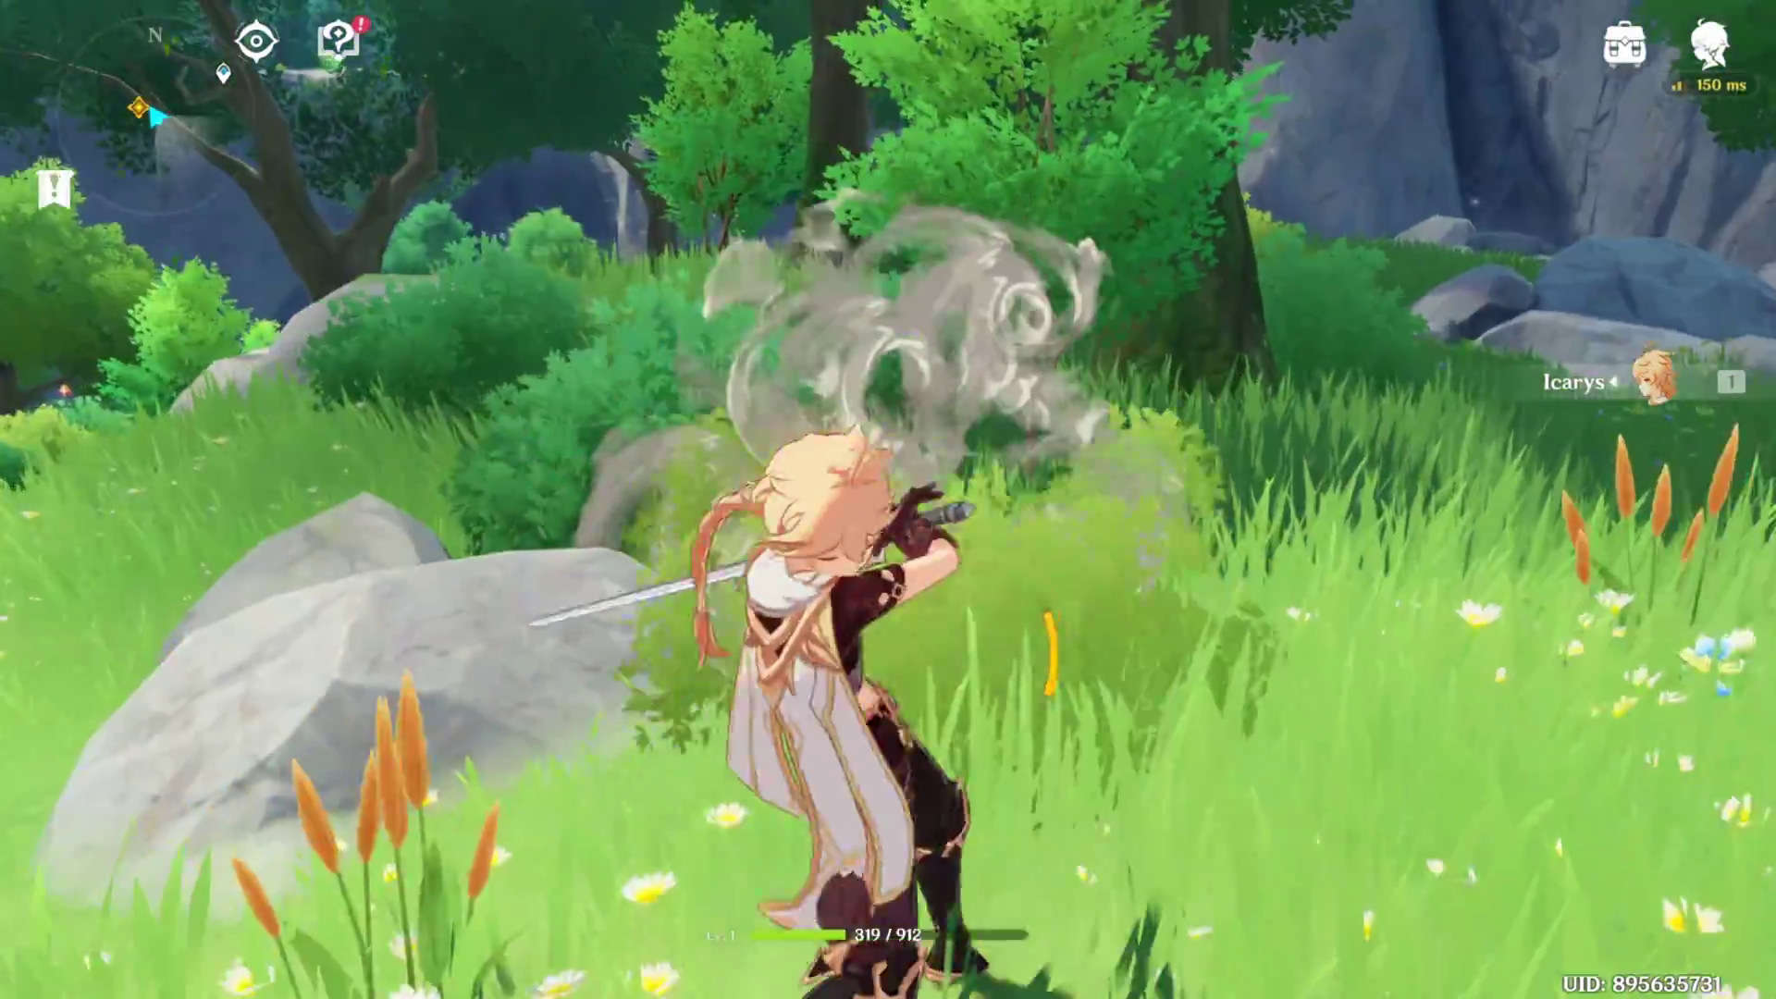
key("w")
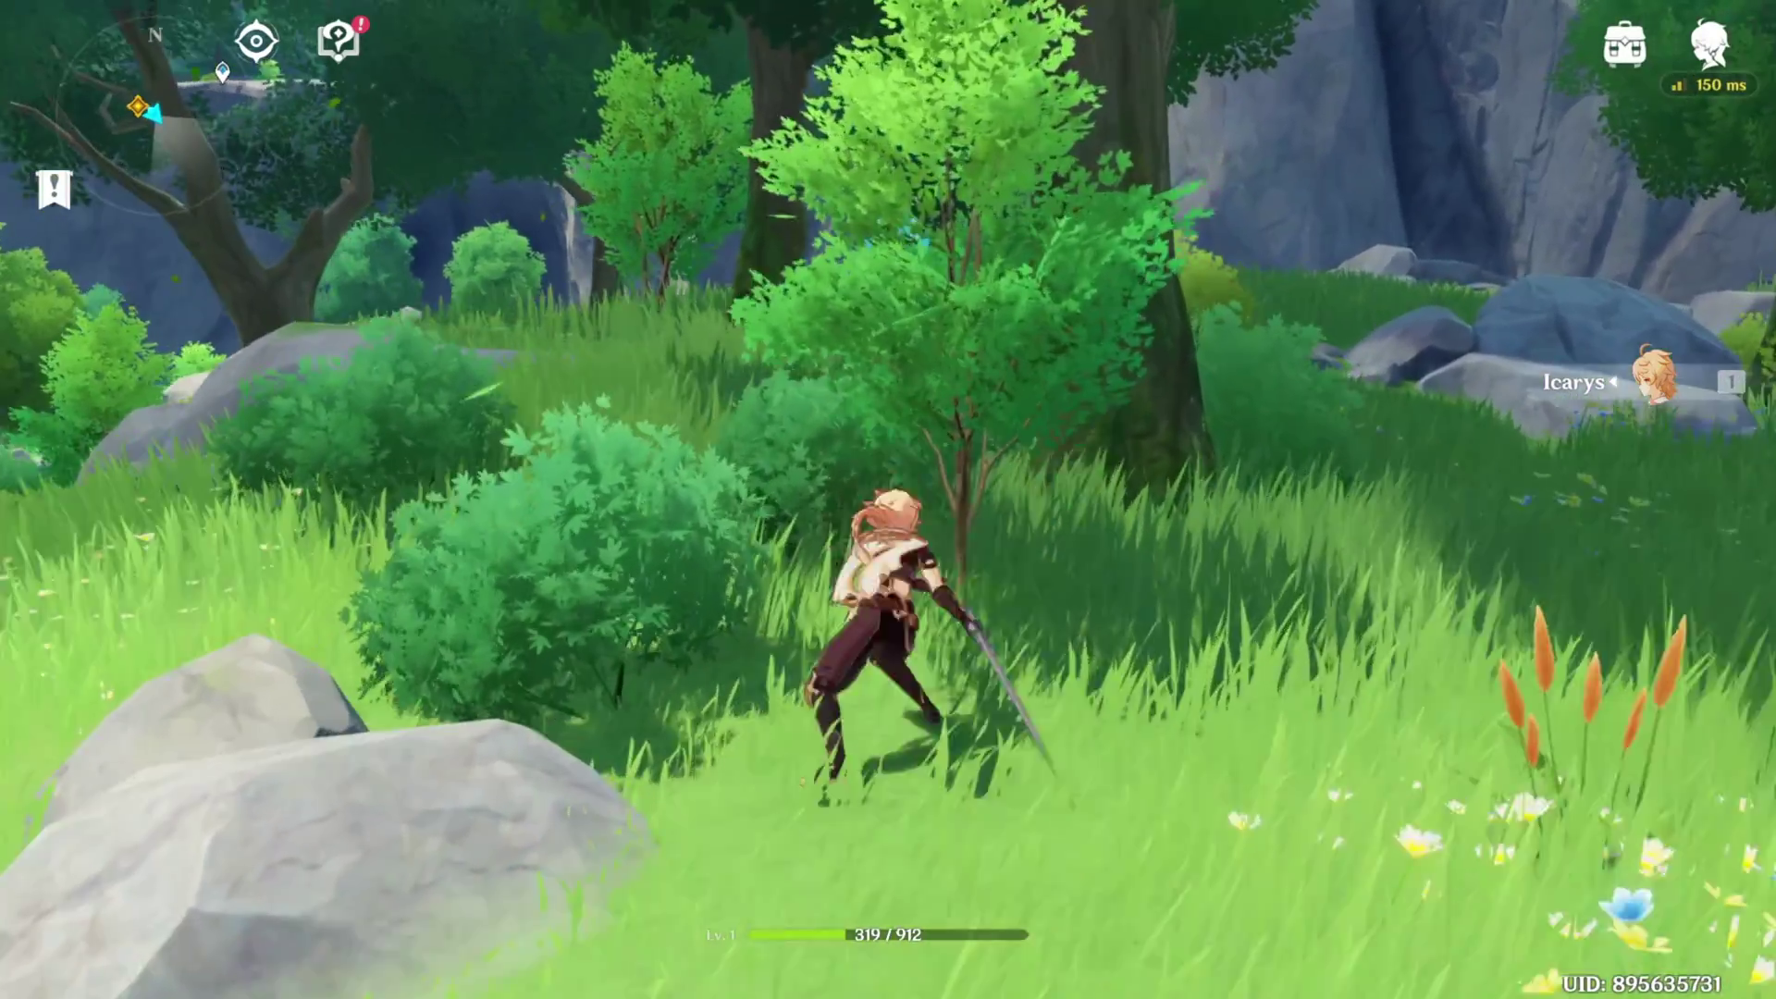
key("w")
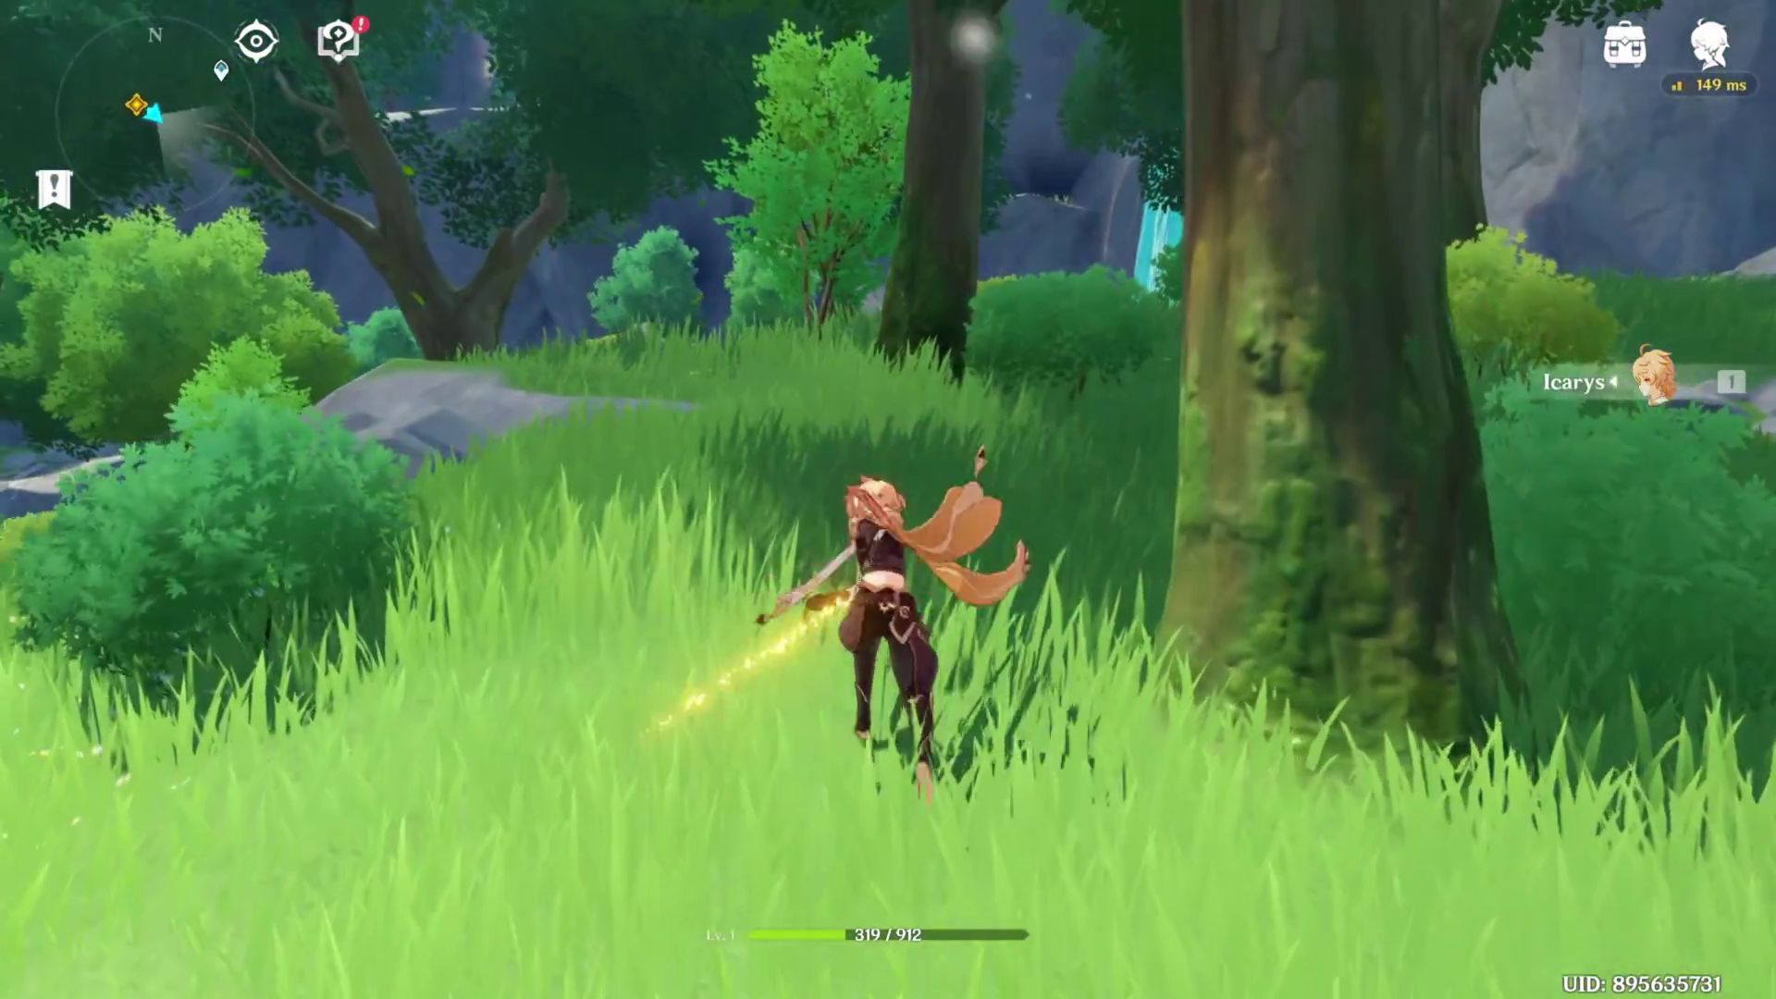